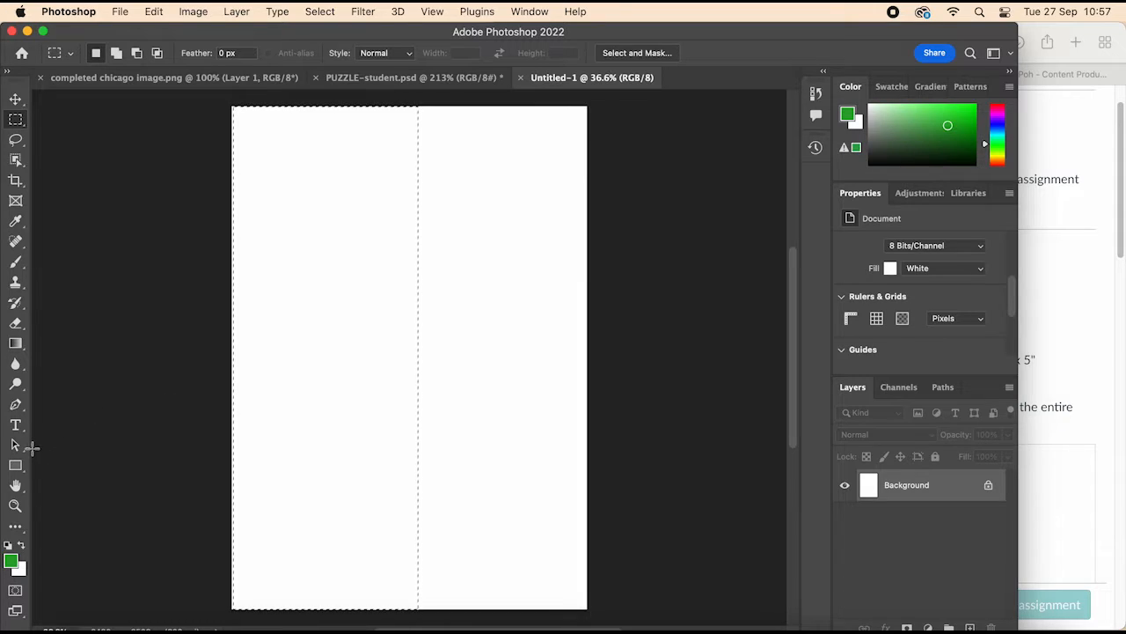
# Step: Set the foreground colour to a fully saturated light blue, #00c0ff, and clear the existing marquee selection
pyautogui.click(14, 561)
pyautogui.moveTo(579, 346); pyautogui.dragTo(582, 313)
pyautogui.moveTo(512, 287)
pyautogui.mouseDown()
pyautogui.moveTo(551, 208)
pyautogui.moveTo(586, 208)
pyautogui.mouseUp()
pyautogui.click(717, 210)
pyautogui.press('m')
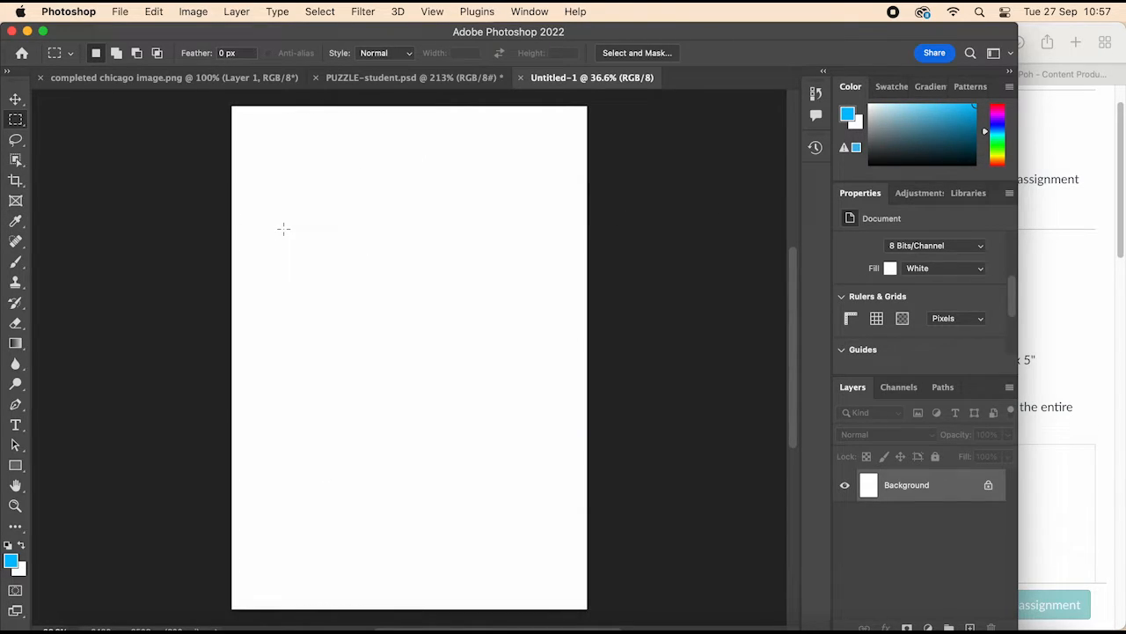
# Step: Try filling the entire canvas with the custom light blue #00ccff, and undo the fill
pyautogui.hotkey('shift', 'BackSpace')
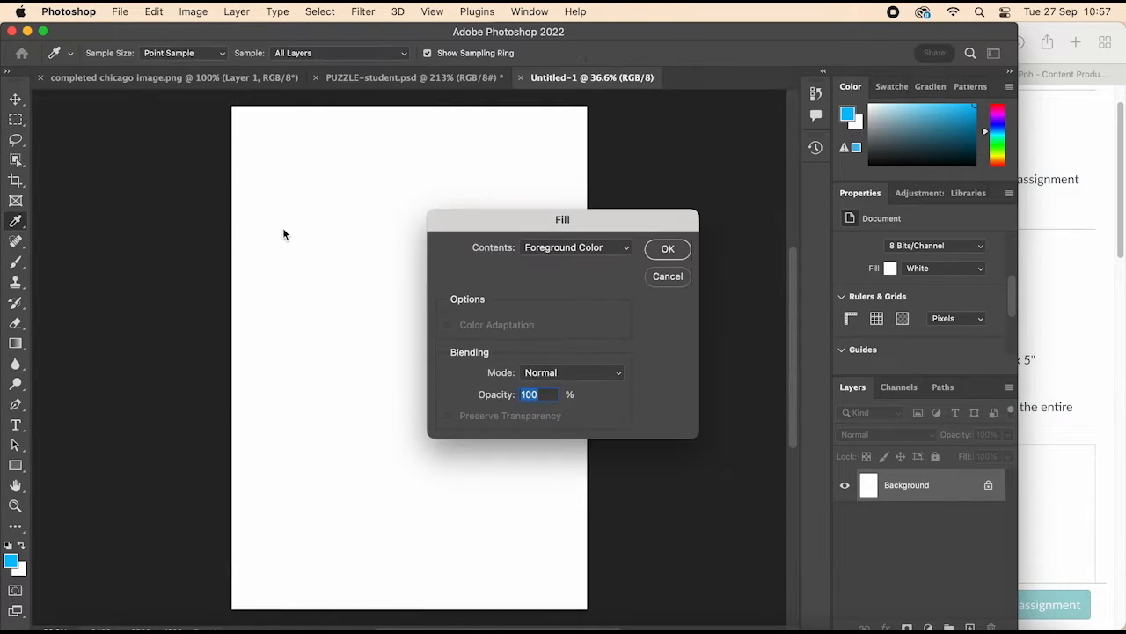
pyautogui.click(618, 254)
pyautogui.click(581, 286)
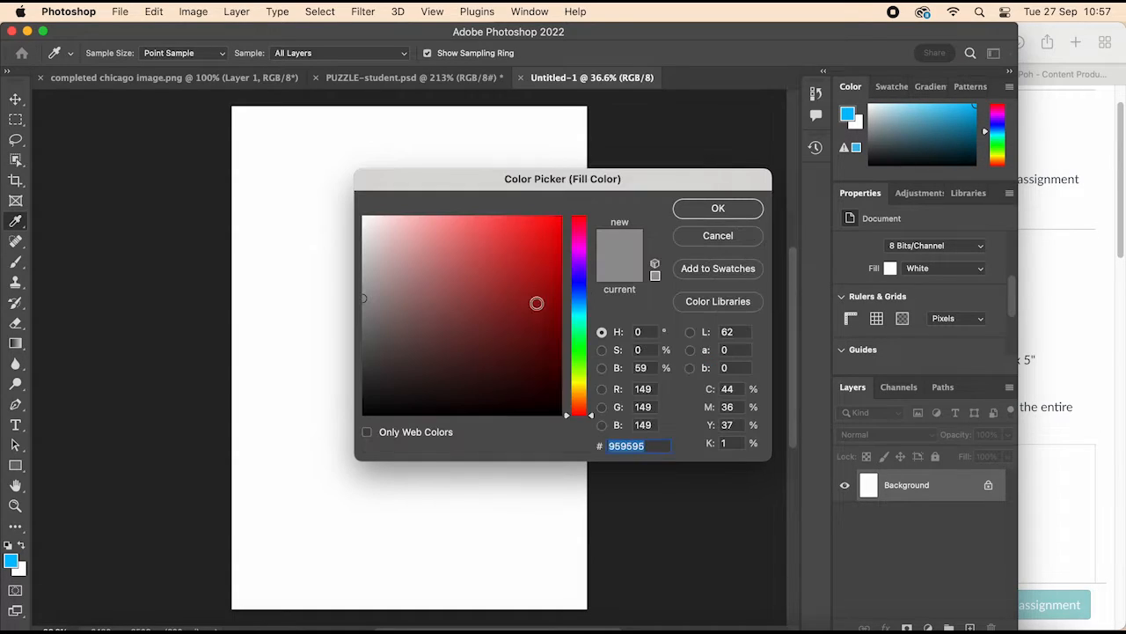
pyautogui.click(579, 317)
pyautogui.click(583, 311)
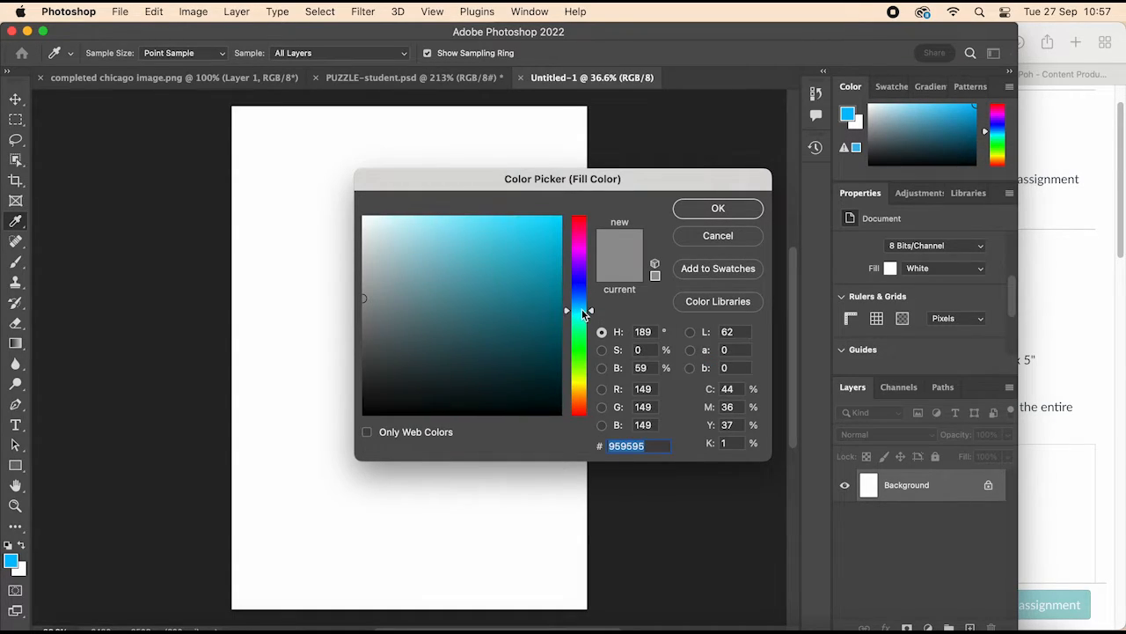
pyautogui.moveTo(368, 291); pyautogui.dragTo(608, 185)
pyautogui.moveTo(580, 307); pyautogui.dragTo(580, 310)
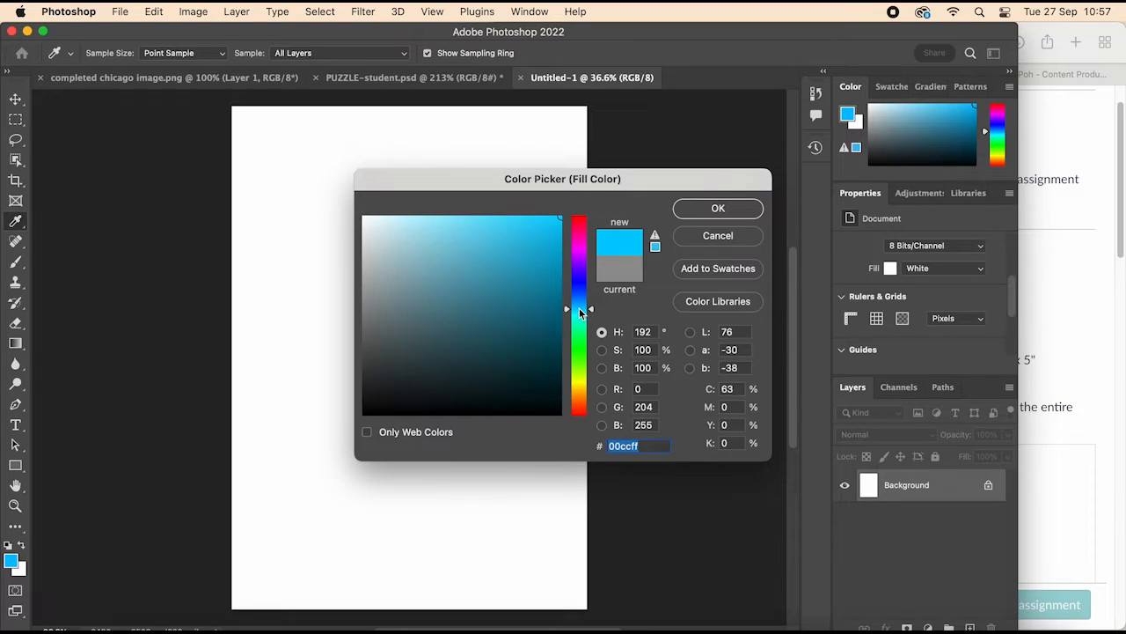
pyautogui.click(690, 208)
pyautogui.click(677, 250)
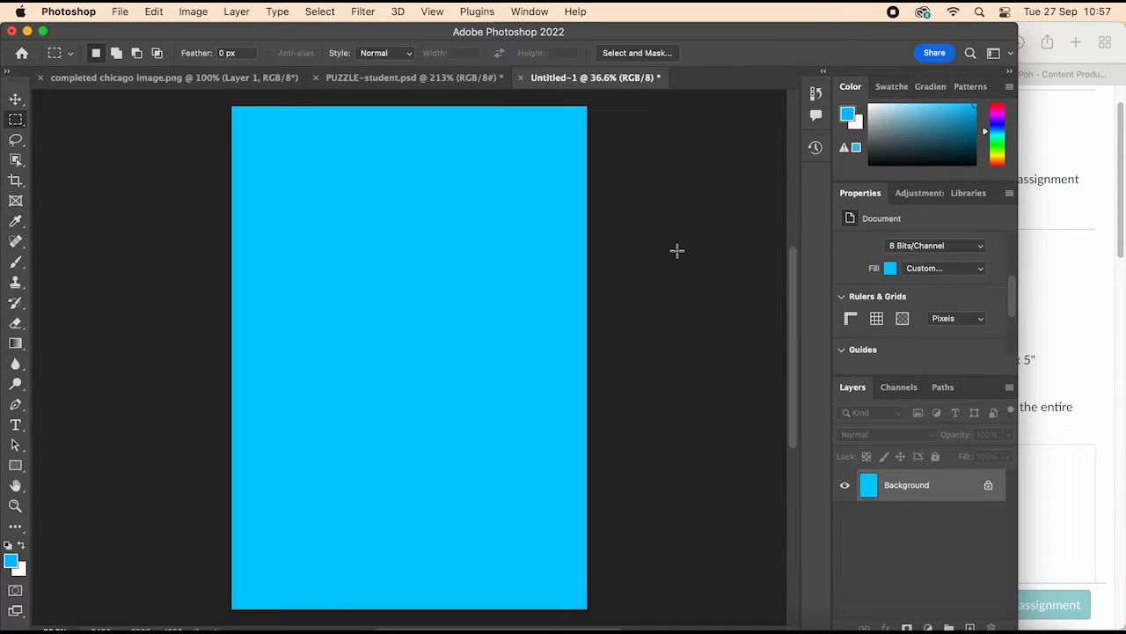
pyautogui.press('super+z')
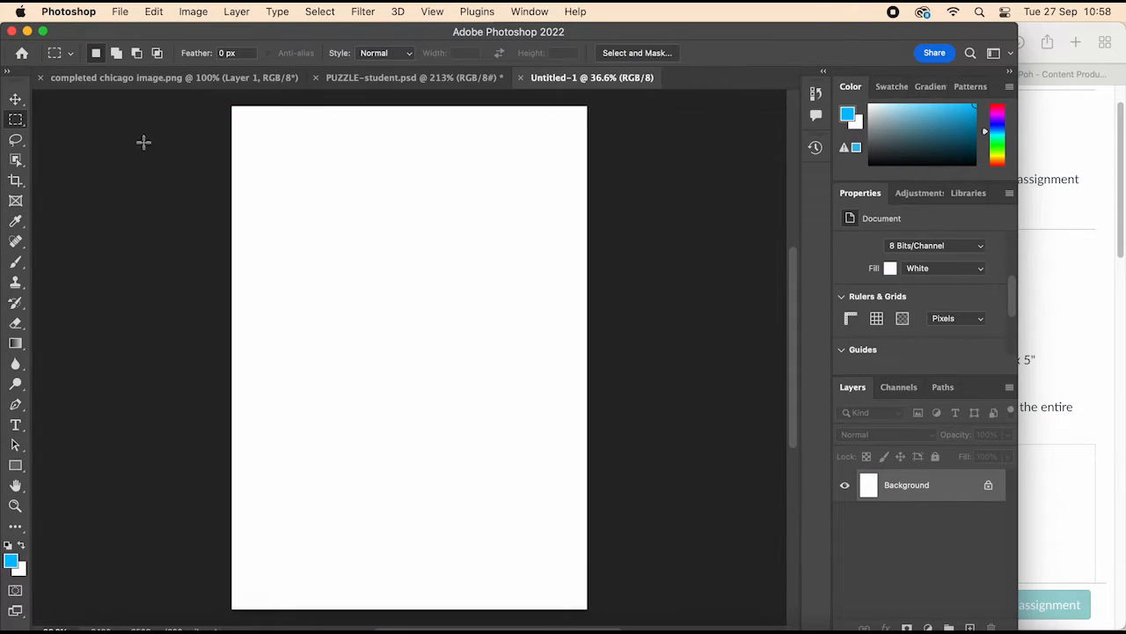
# Step: Select the left half of the canvas, from the top edge to the bottom edge, with the Rectangular Marquee tool
pyautogui.click(62, 57)
pyautogui.click(24, 113)
pyautogui.moveTo(232, 105); pyautogui.dragTo(369, 460)
pyautogui.moveTo(230, 102); pyautogui.dragTo(410, 616)
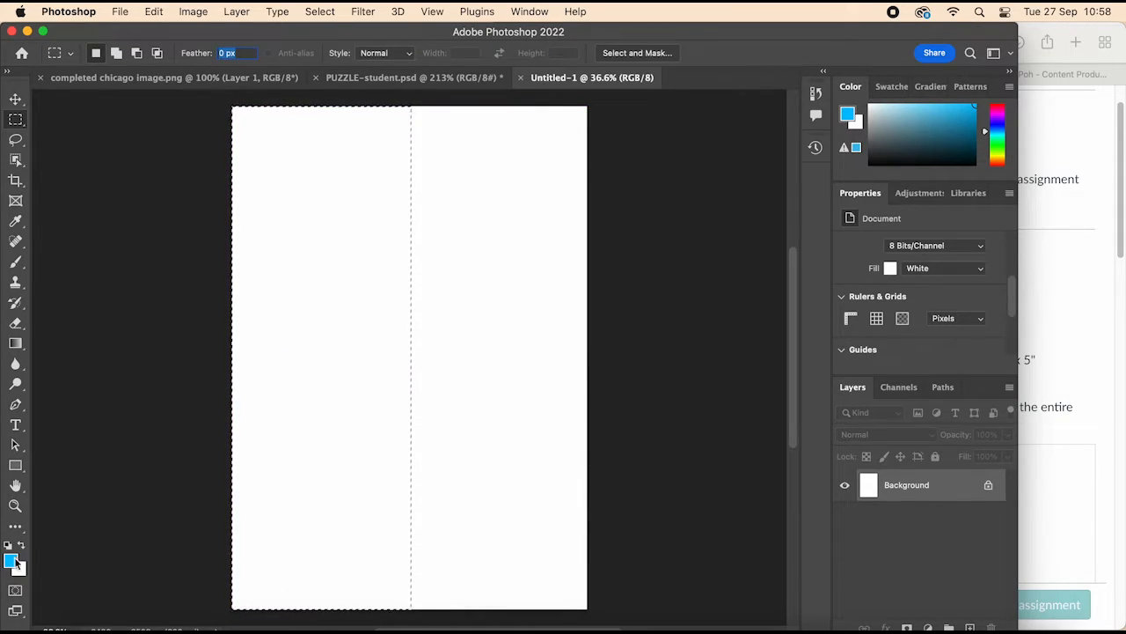
pyautogui.click(11, 560)
pyautogui.click(718, 210)
pyautogui.moveTo(239, 117); pyautogui.dragTo(413, 610)
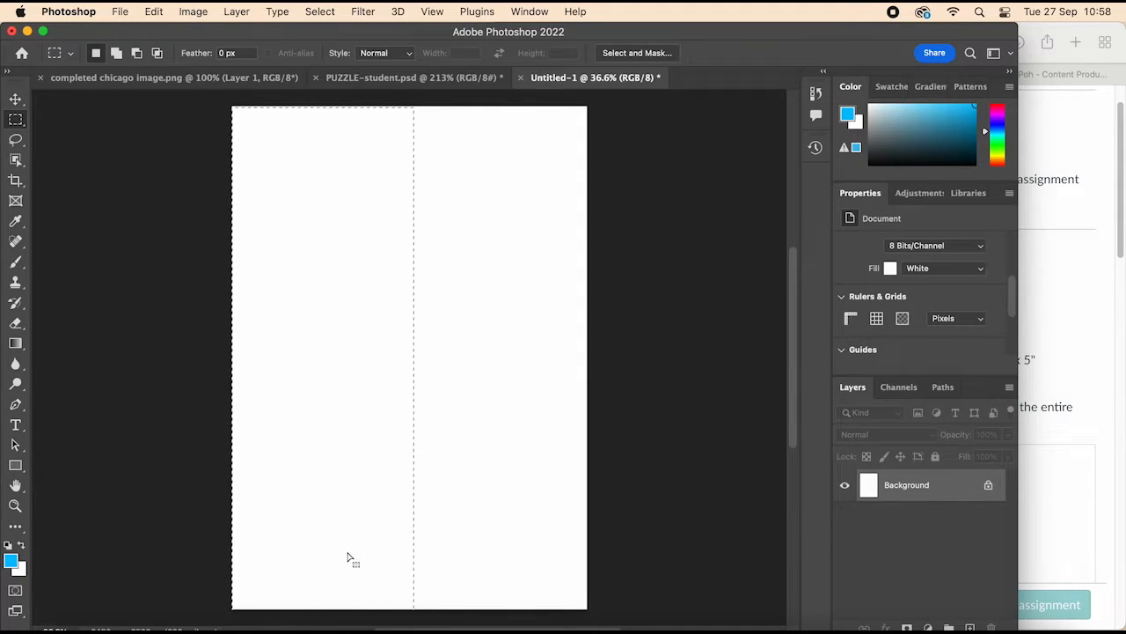
# Step: Fill the selected left half of the canvas with the custom light blue #00ccff at 100% opacity
pyautogui.click(16, 561)
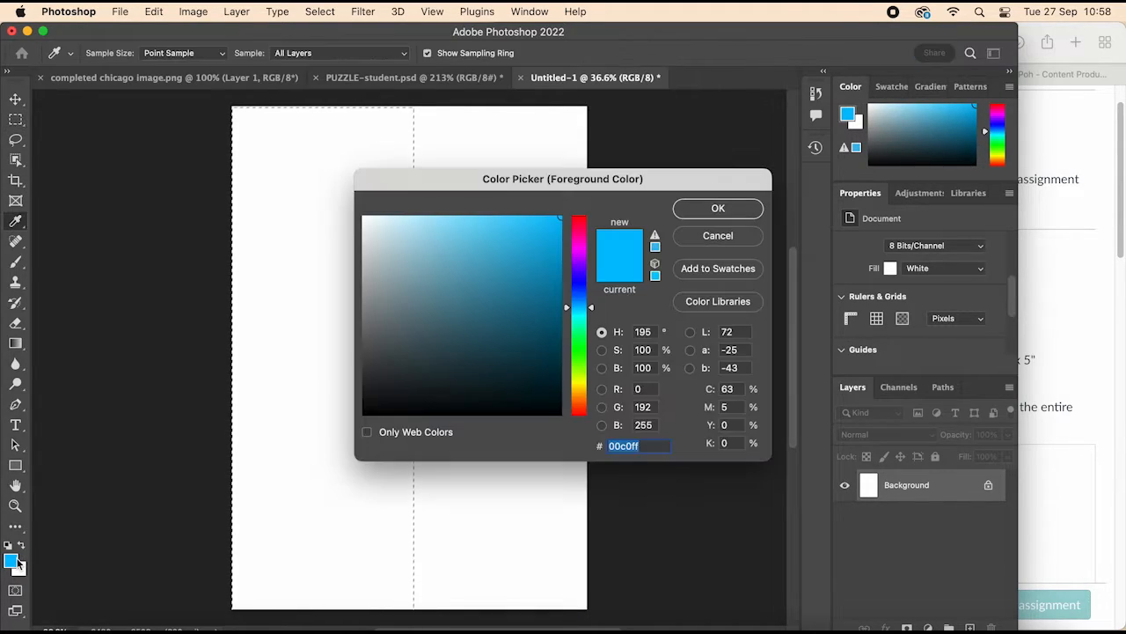
pyautogui.click(718, 209)
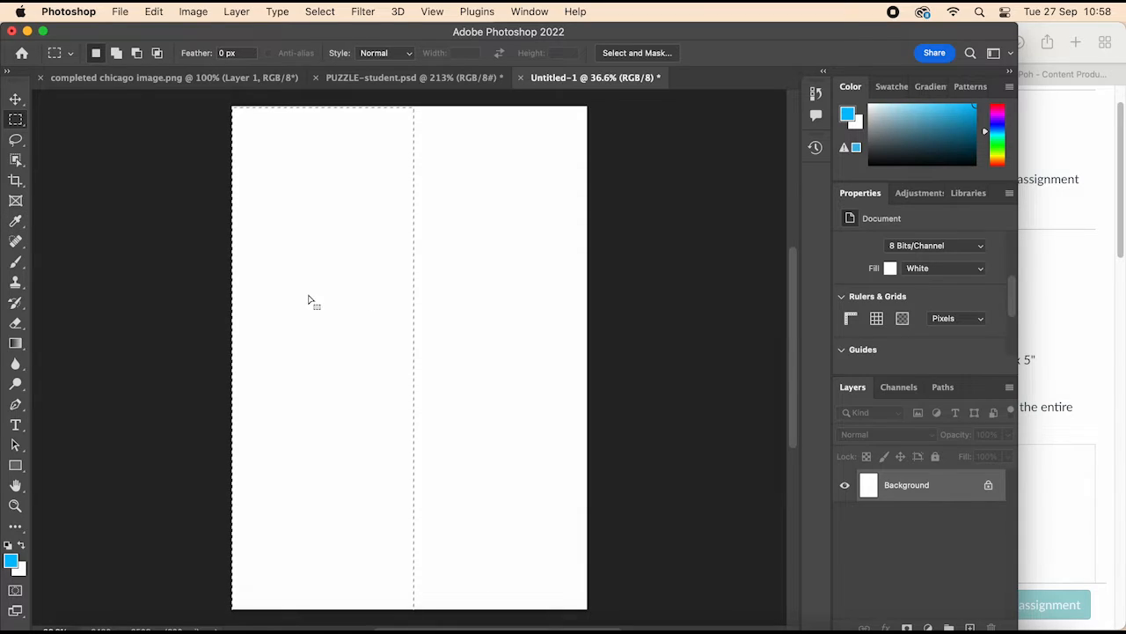
pyautogui.hotkey('shift', 'BackSpace')
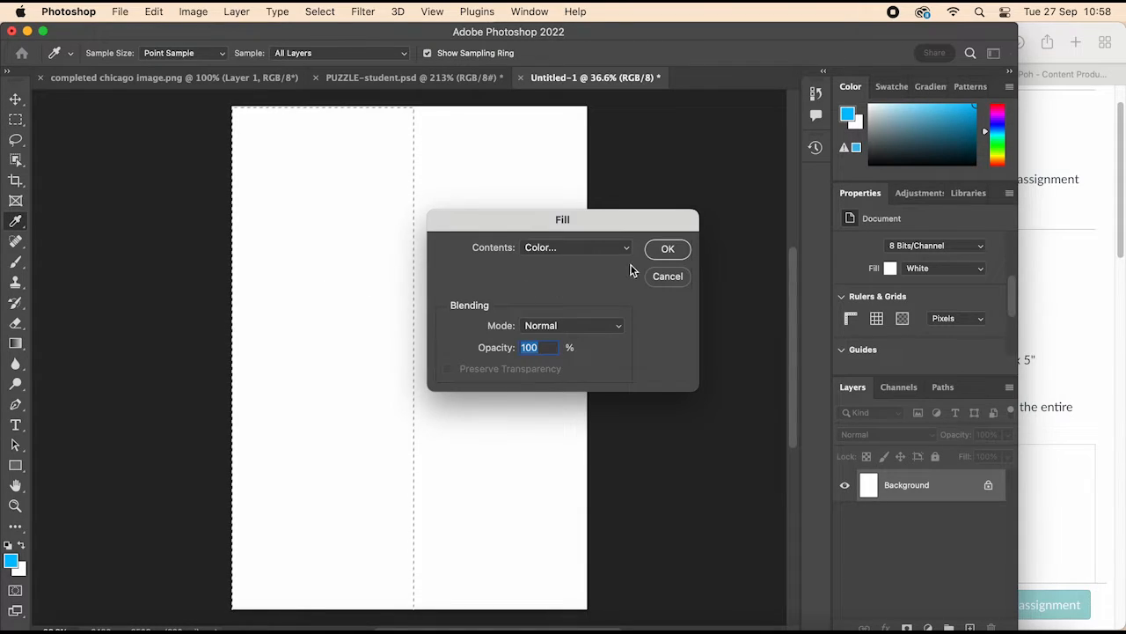
pyautogui.click(590, 250)
pyautogui.click(621, 248)
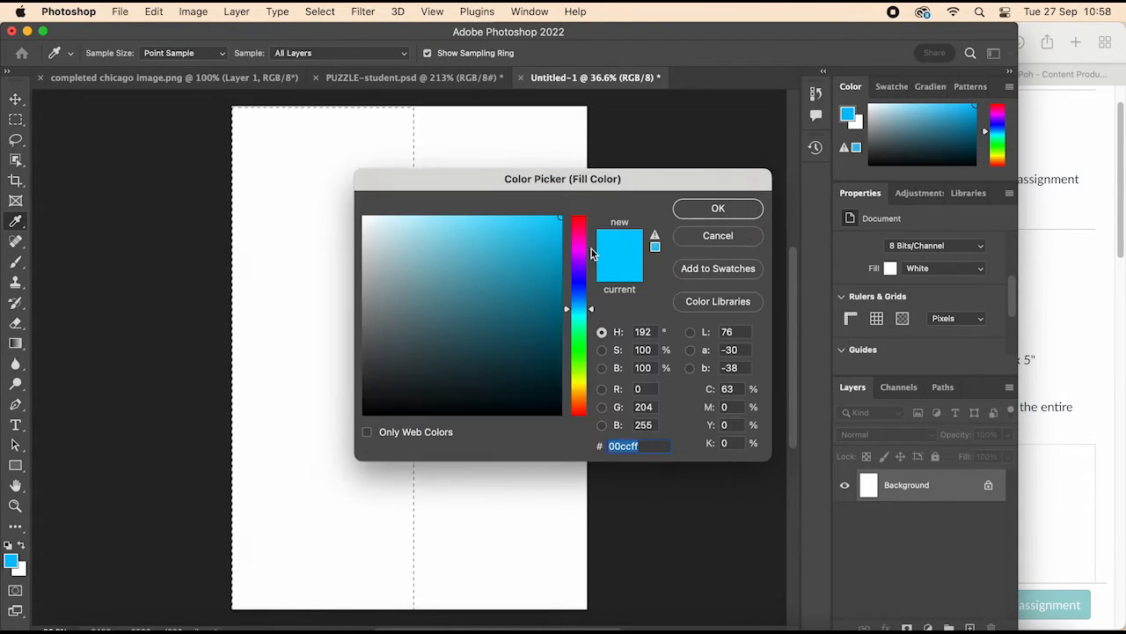
pyautogui.click(719, 208)
pyautogui.click(668, 248)
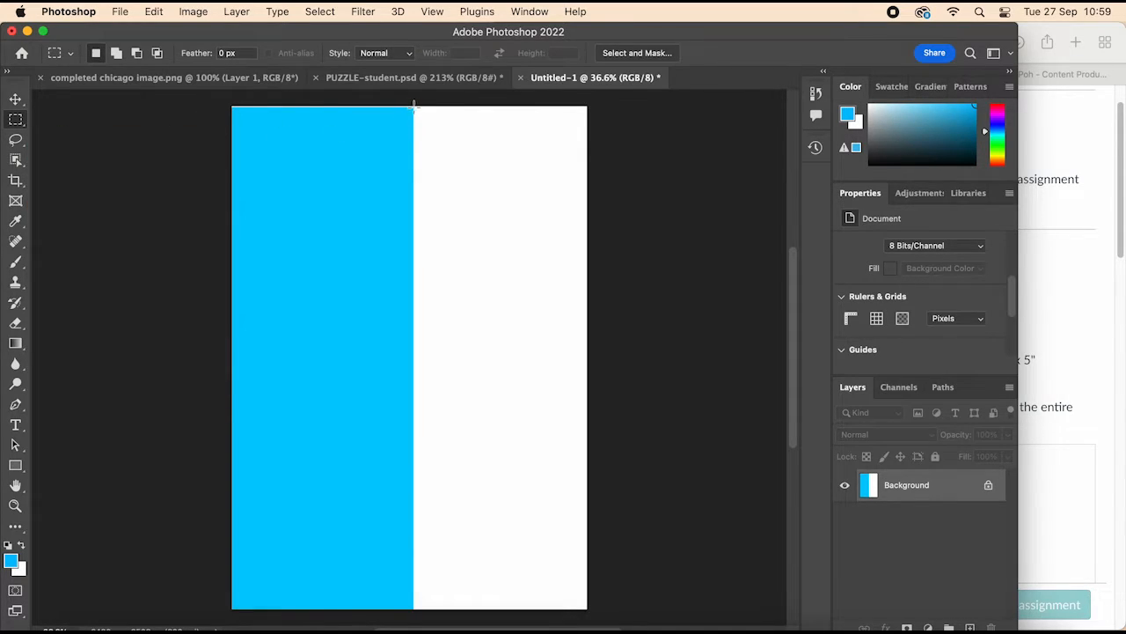
# Step: Select the remaining white right half of the canvas and fill it with dark blue #0a008c
pyautogui.moveTo(414, 105); pyautogui.dragTo(588, 434)
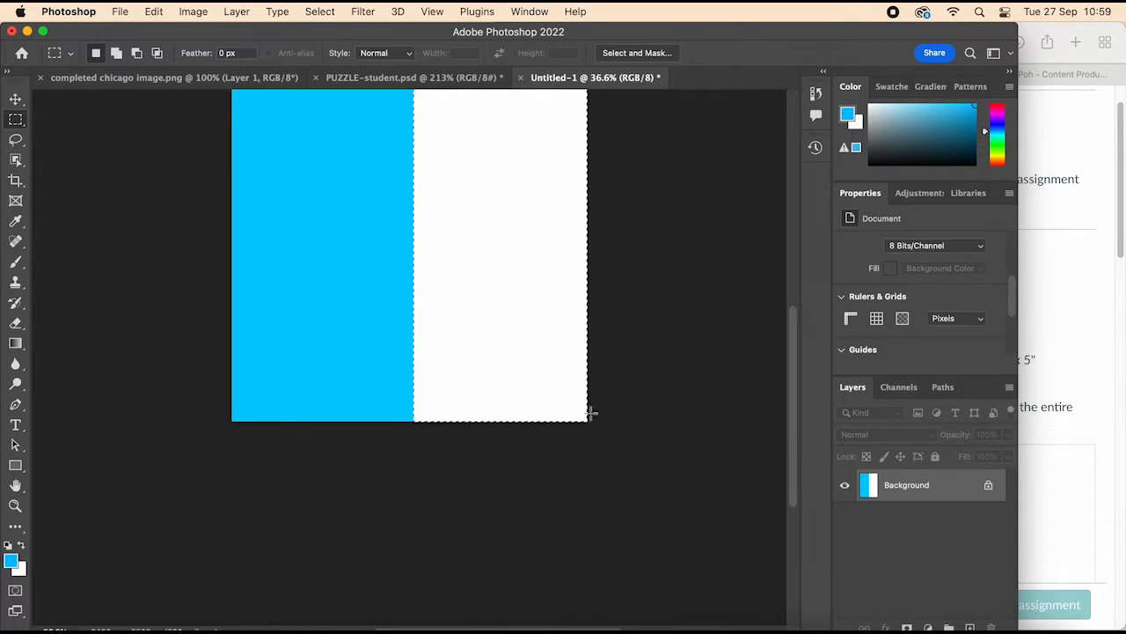
pyautogui.hotkey('shift', 'BackSpace')
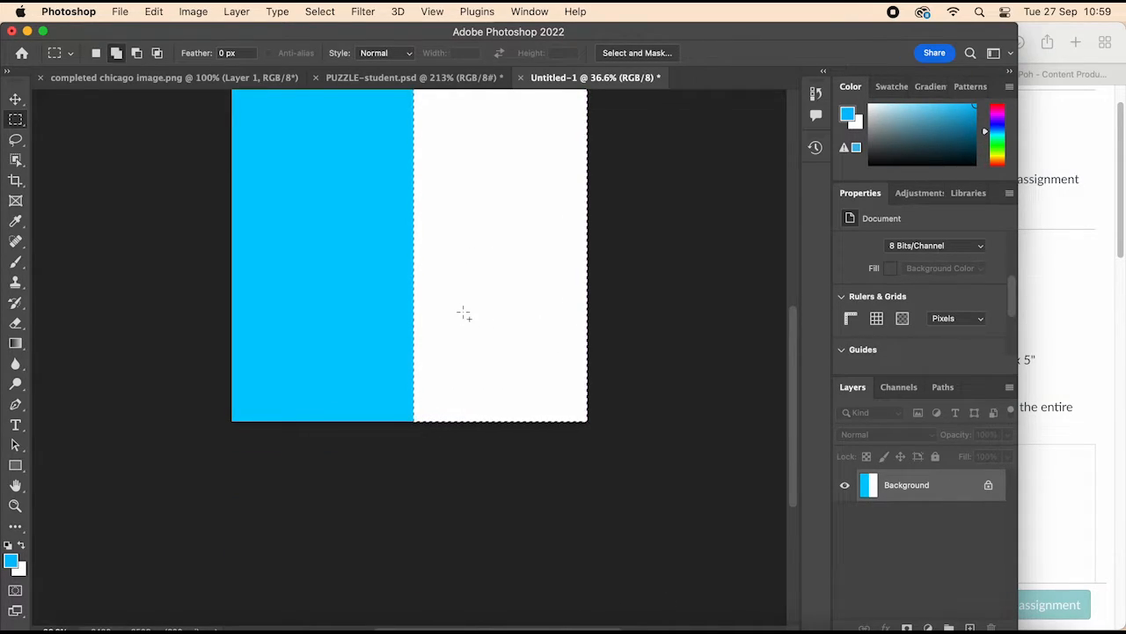
pyautogui.click(576, 248)
pyautogui.click(582, 247)
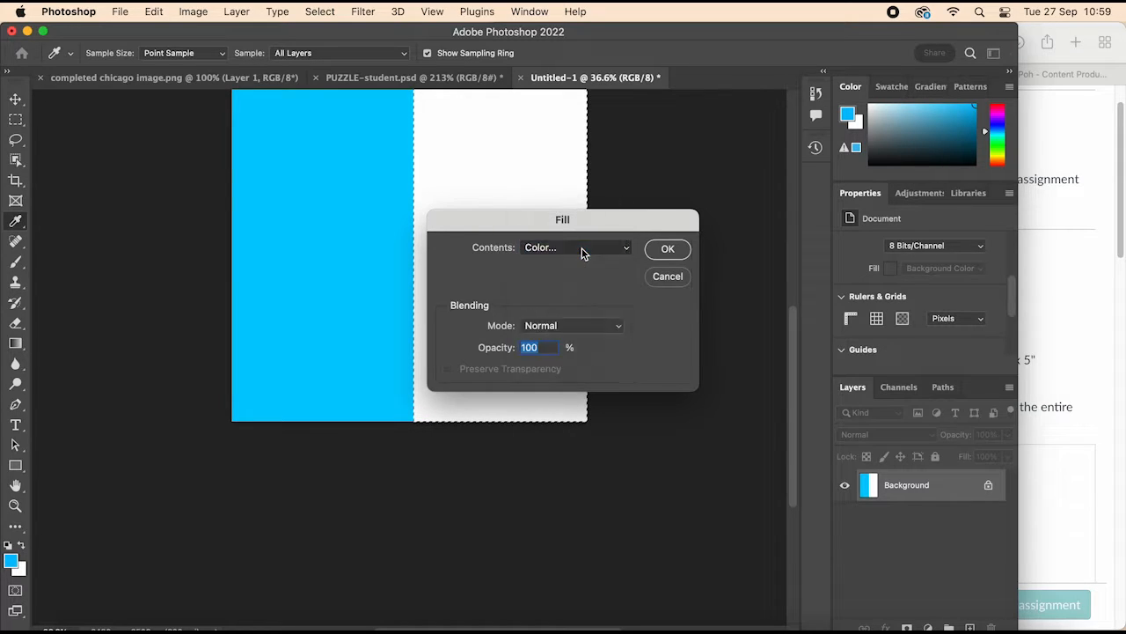
pyautogui.moveTo(588, 310); pyautogui.dragTo(594, 280)
pyautogui.moveTo(558, 217)
pyautogui.mouseDown()
pyautogui.moveTo(568, 310)
pyautogui.moveTo(577, 305)
pyautogui.mouseUp()
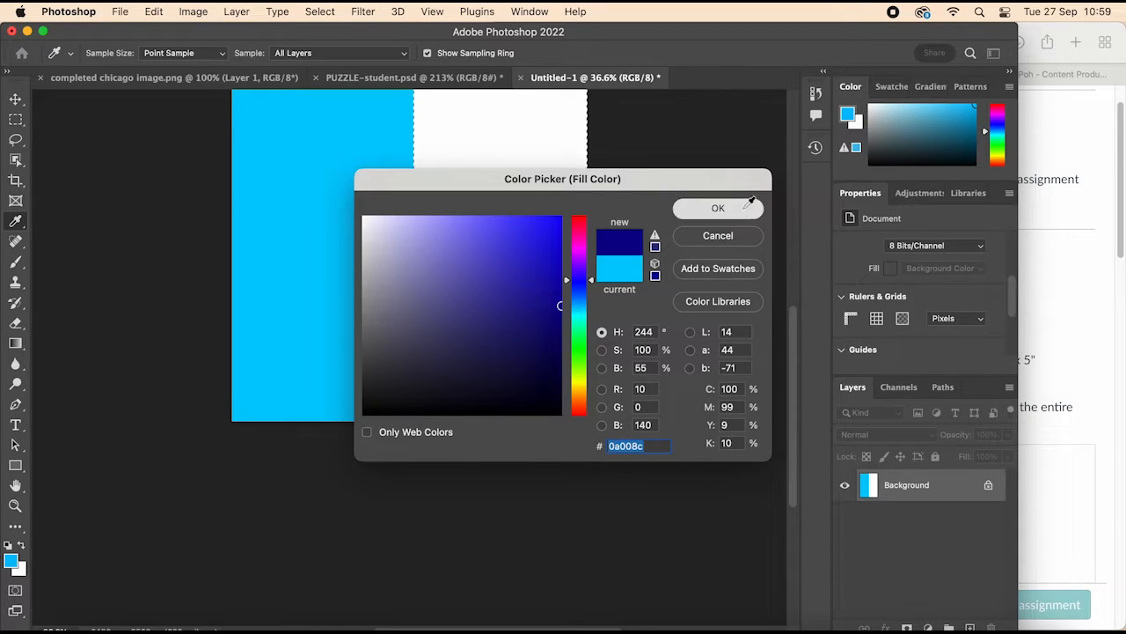
pyautogui.click(718, 208)
pyautogui.click(688, 249)
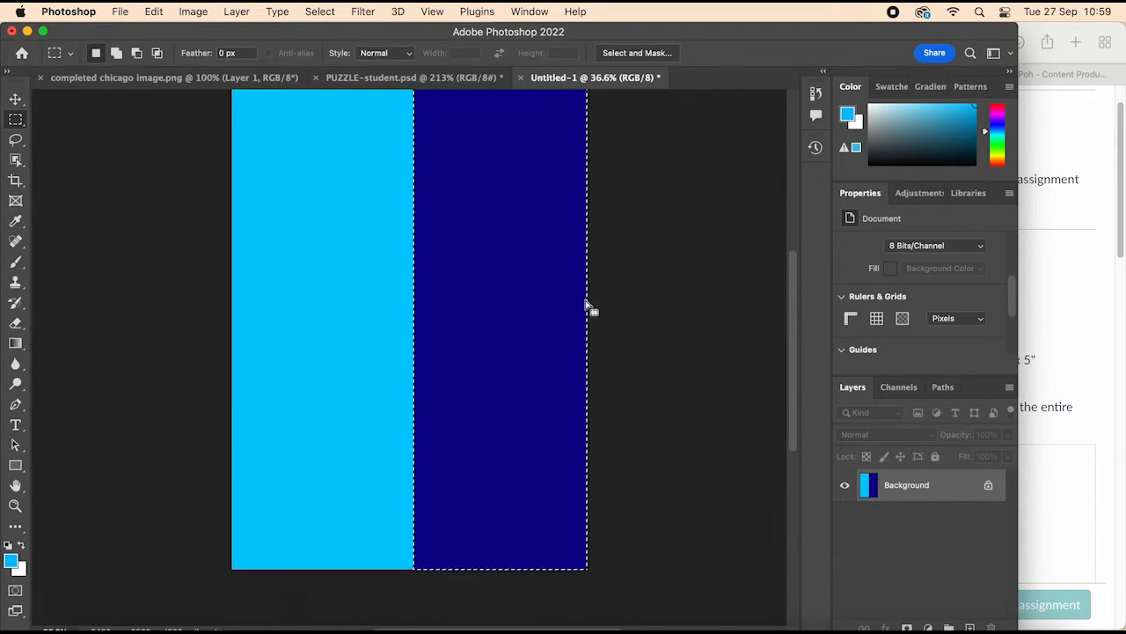
# Step: Choose the hard round Dodge preset with 100% hardness from the recent brushes and set its size to 100 px
pyautogui.click(16, 99)
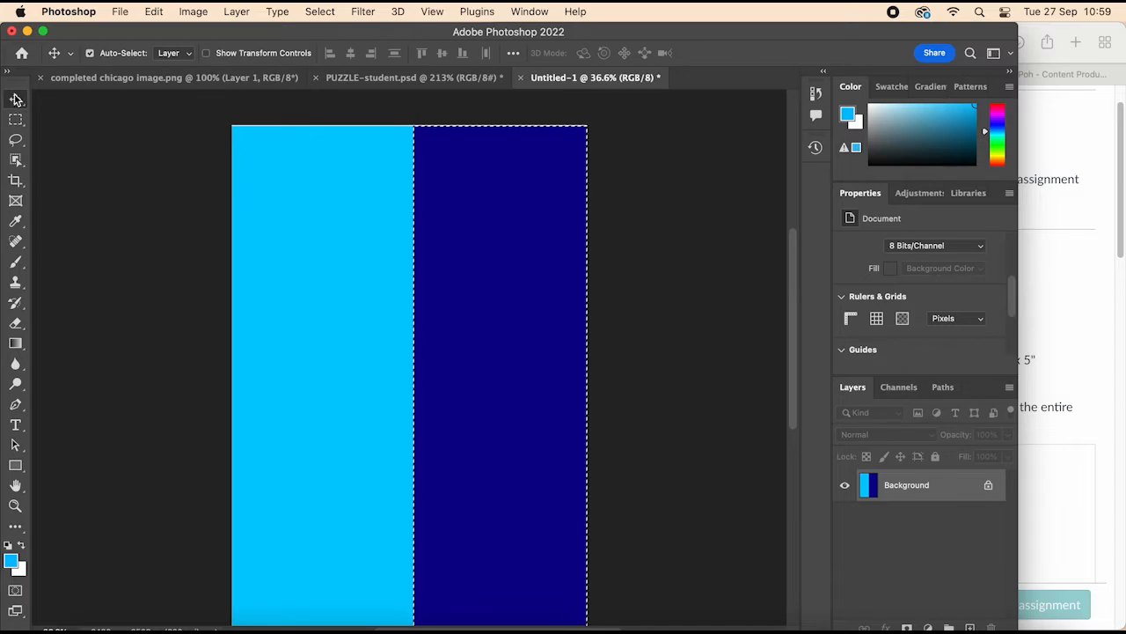
pyautogui.click(16, 262)
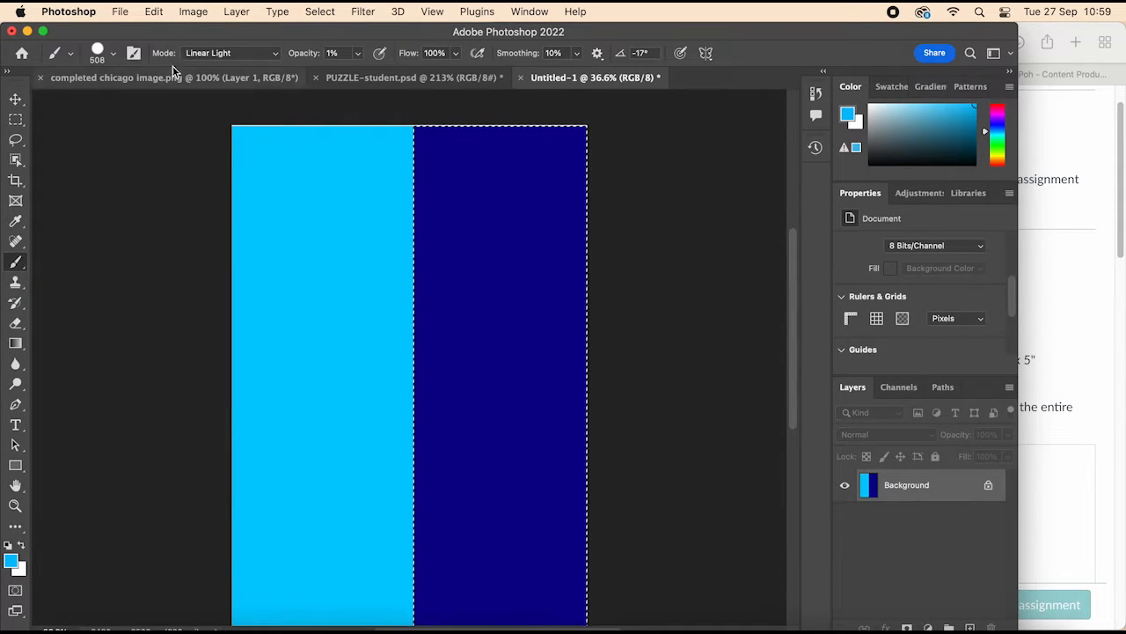
pyautogui.click(113, 54)
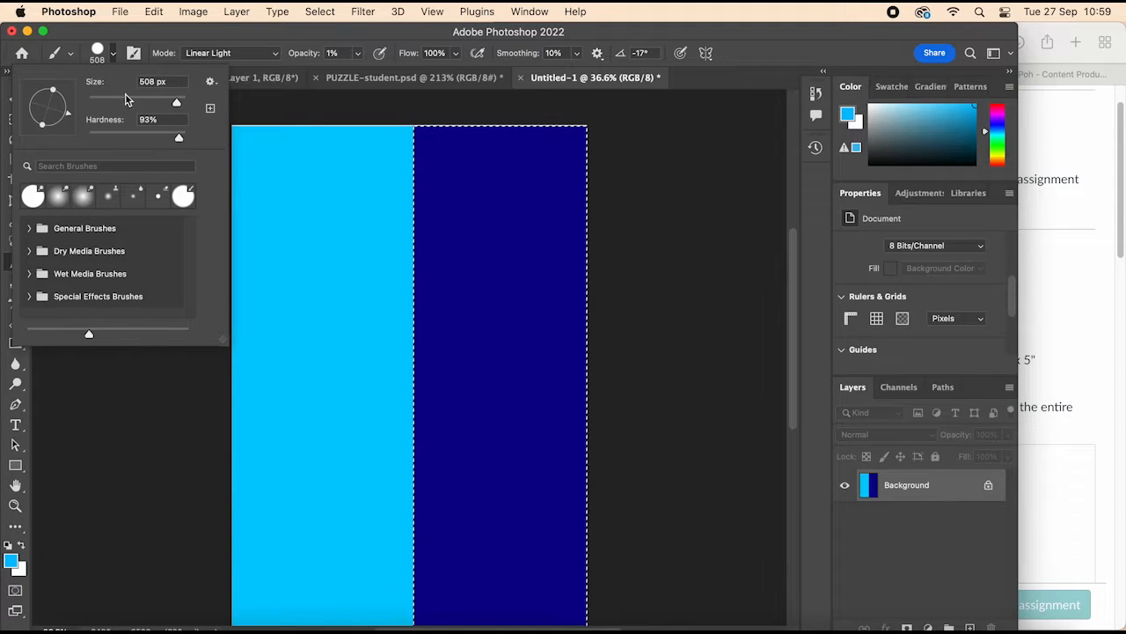
pyautogui.click(32, 198)
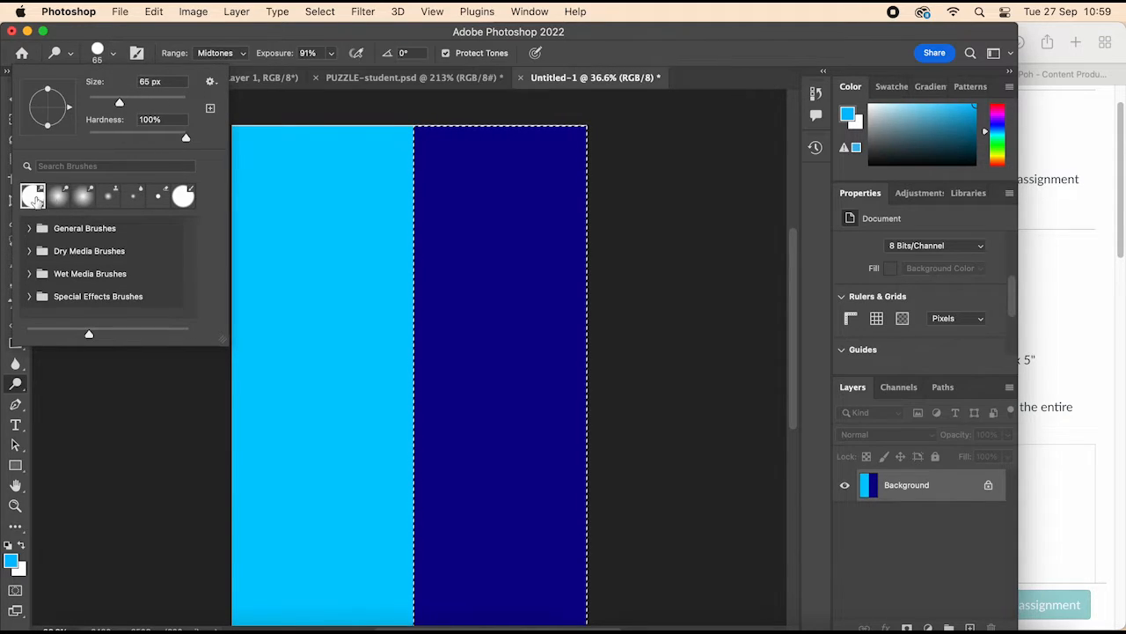
pyautogui.moveTo(118, 107); pyautogui.dragTo(136, 107)
pyautogui.scroll(-3, 303, 178)
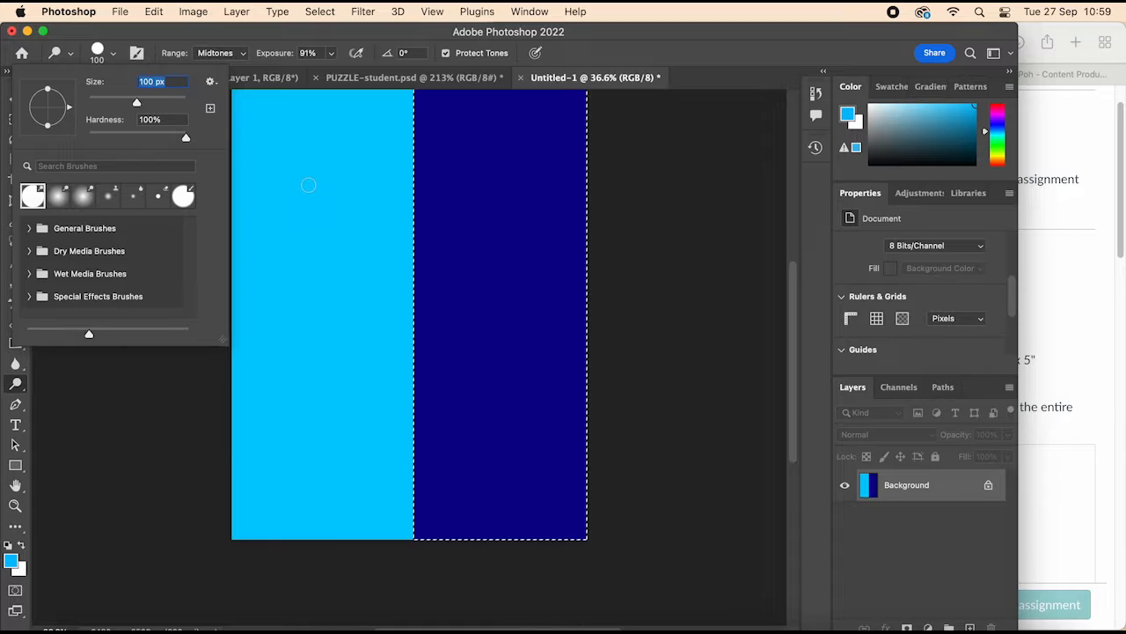
pyautogui.click(101, 56)
pyautogui.click(100, 59)
pyautogui.press('Escape')
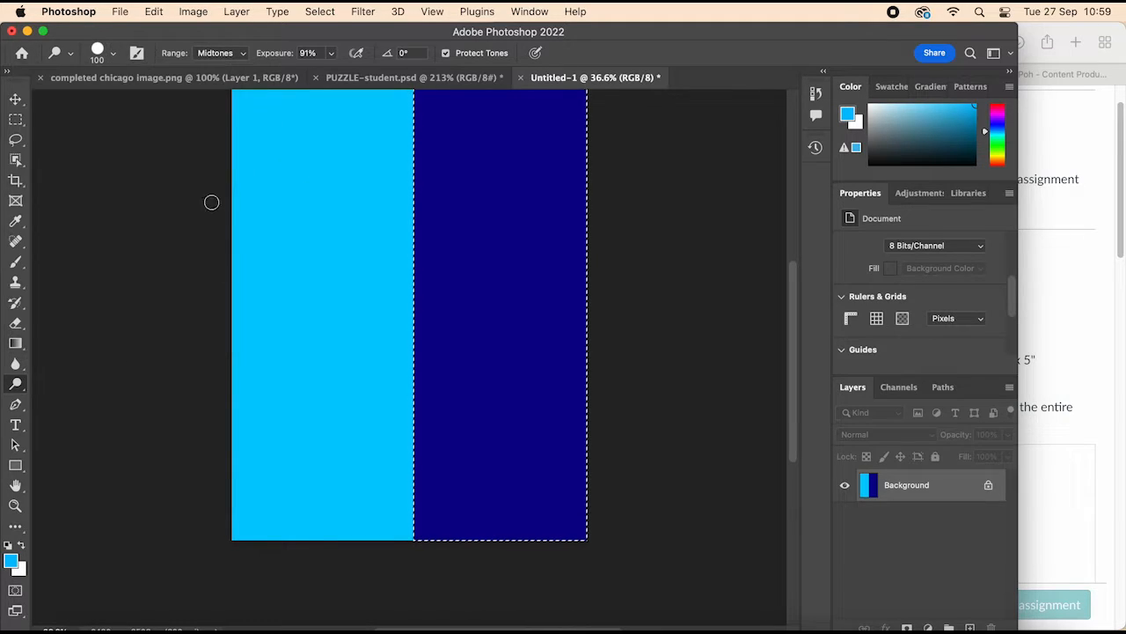
# Step: Enlarge the Dodge tool's brush tip to 700 px
pyautogui.press(']')
pyautogui.press(']')
pyautogui.press(']')
pyautogui.press(']')
pyautogui.press(']')
pyautogui.press(']')
pyautogui.press(']')
pyautogui.press(']')
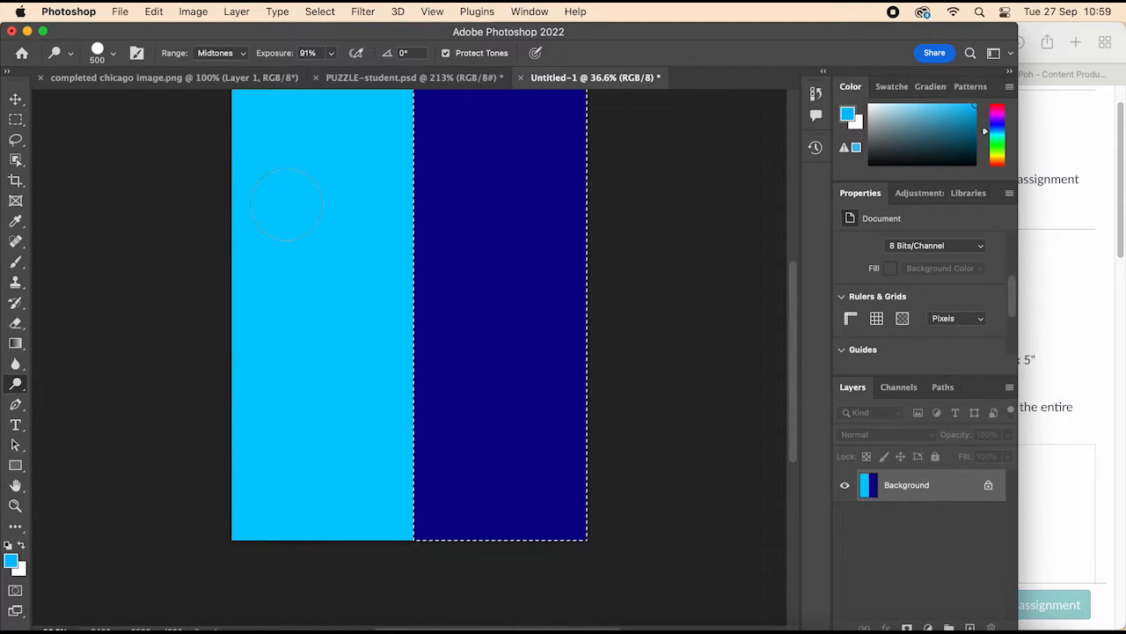
pyautogui.scroll(2, 294, 251)
pyautogui.scroll(1, 293, 251)
pyautogui.press(']')
pyautogui.press(']')
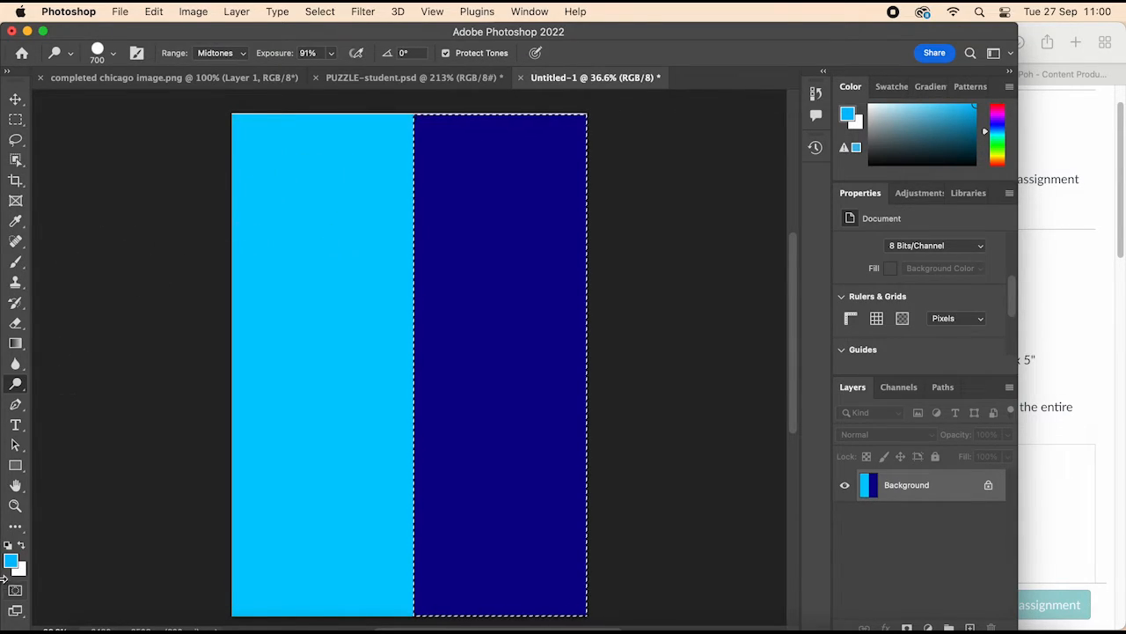
# Step: Change the foreground colour to bright yellow #fcff00
pyautogui.click(12, 562)
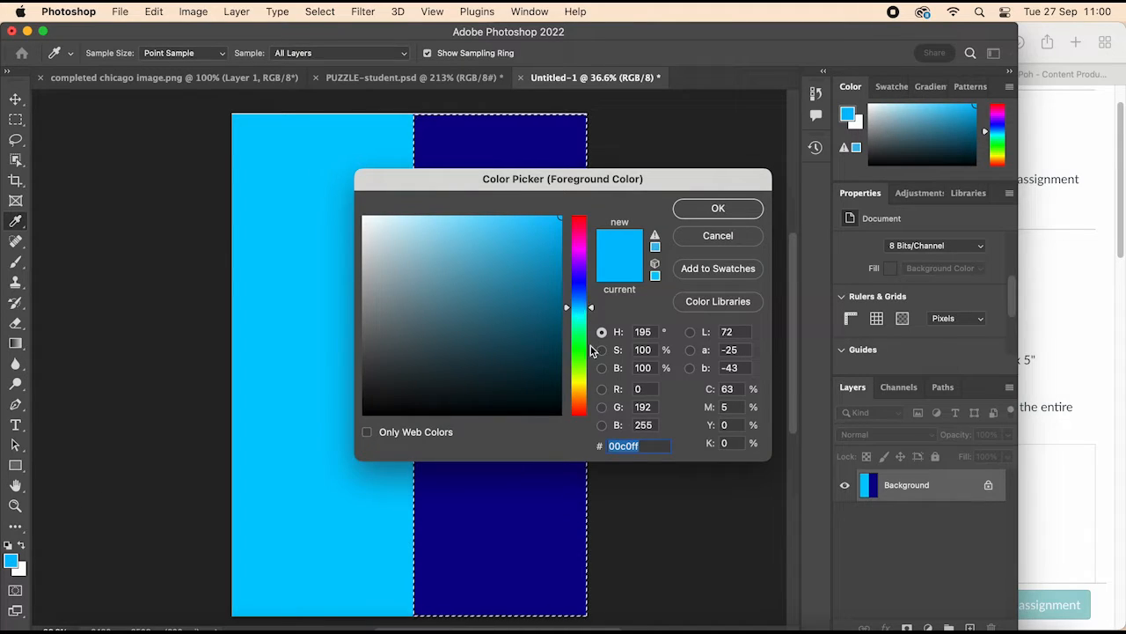
pyautogui.moveTo(592, 350)
pyautogui.mouseDown()
pyautogui.moveTo(586, 308)
pyautogui.moveTo(586, 393)
pyautogui.moveTo(586, 381)
pyautogui.mouseUp()
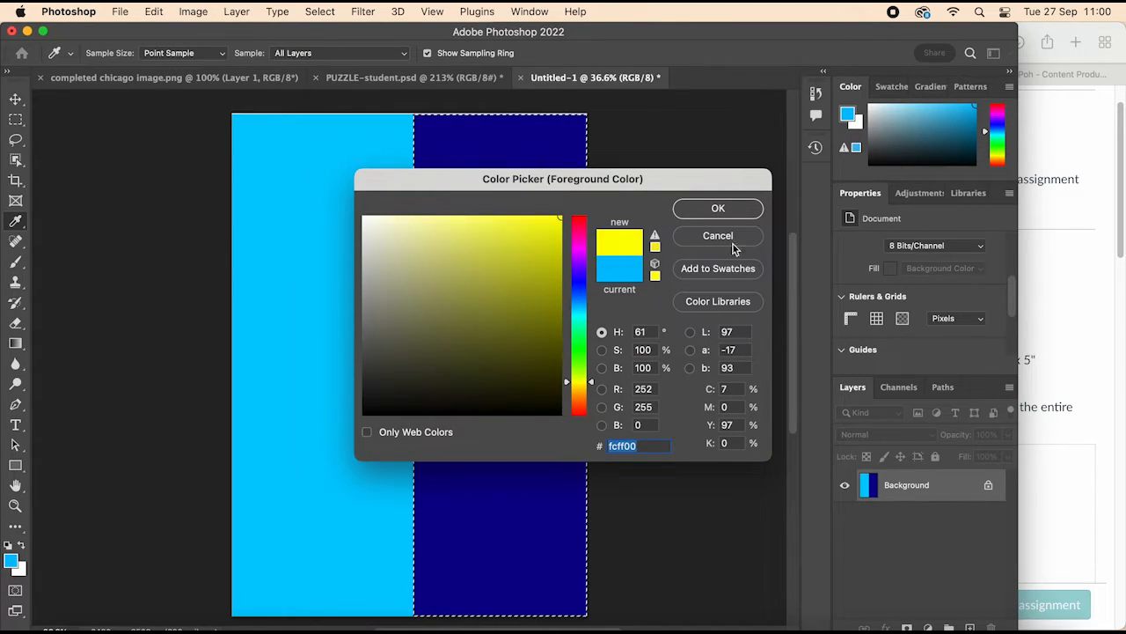
pyautogui.click(737, 212)
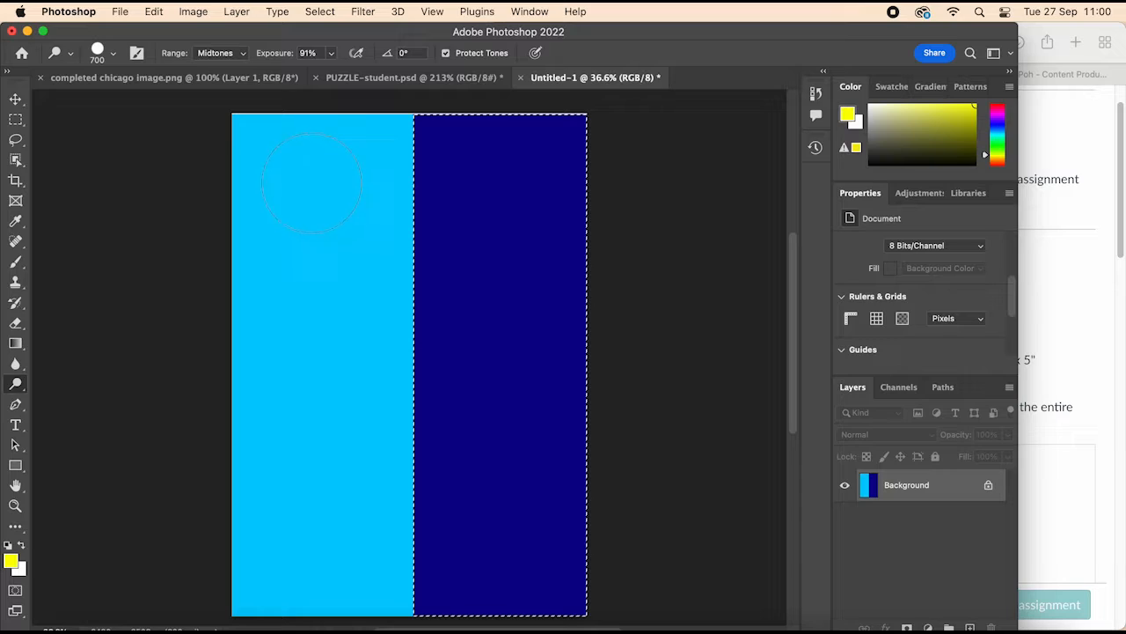
pyautogui.click(15, 119)
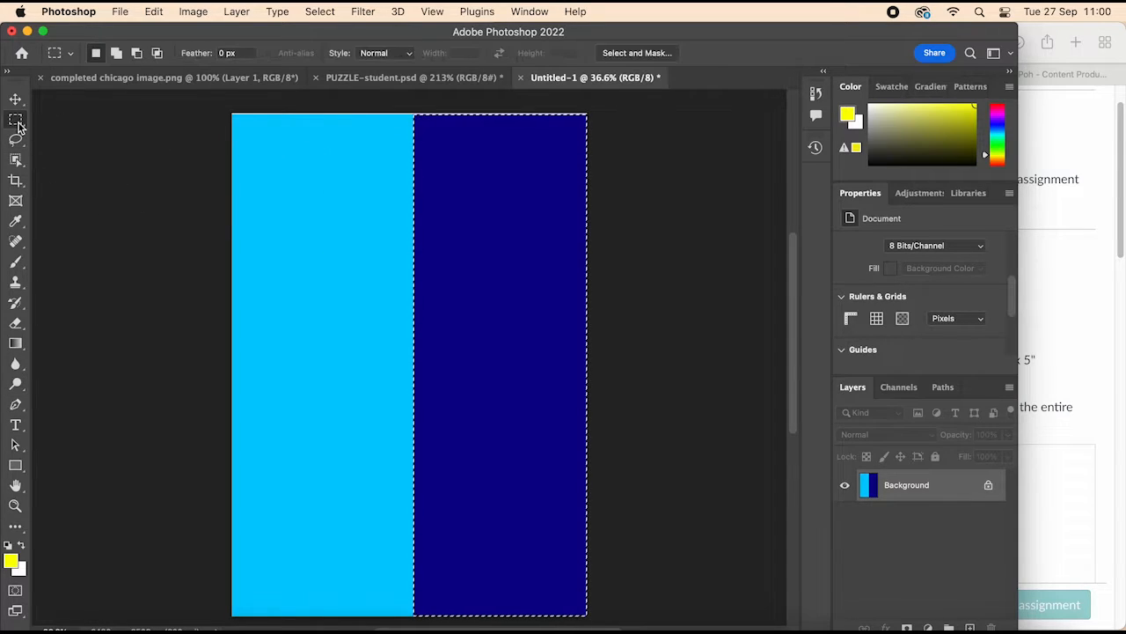
pyautogui.click(63, 58)
pyautogui.click(65, 57)
pyautogui.click(67, 57)
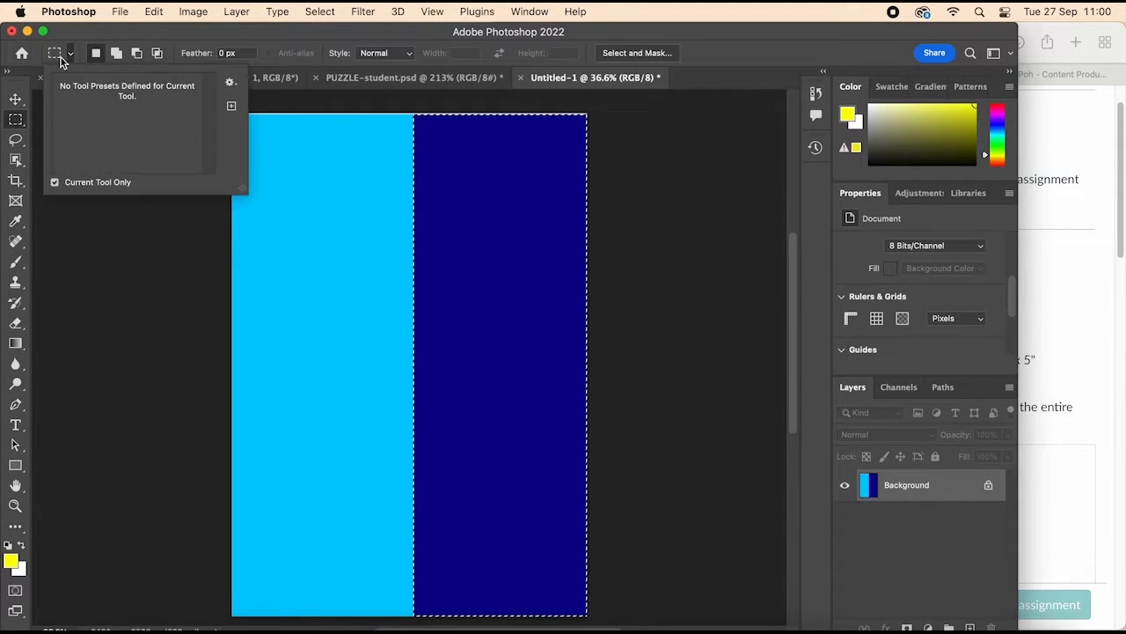
pyautogui.click(65, 58)
pyautogui.click(64, 60)
pyautogui.click(64, 58)
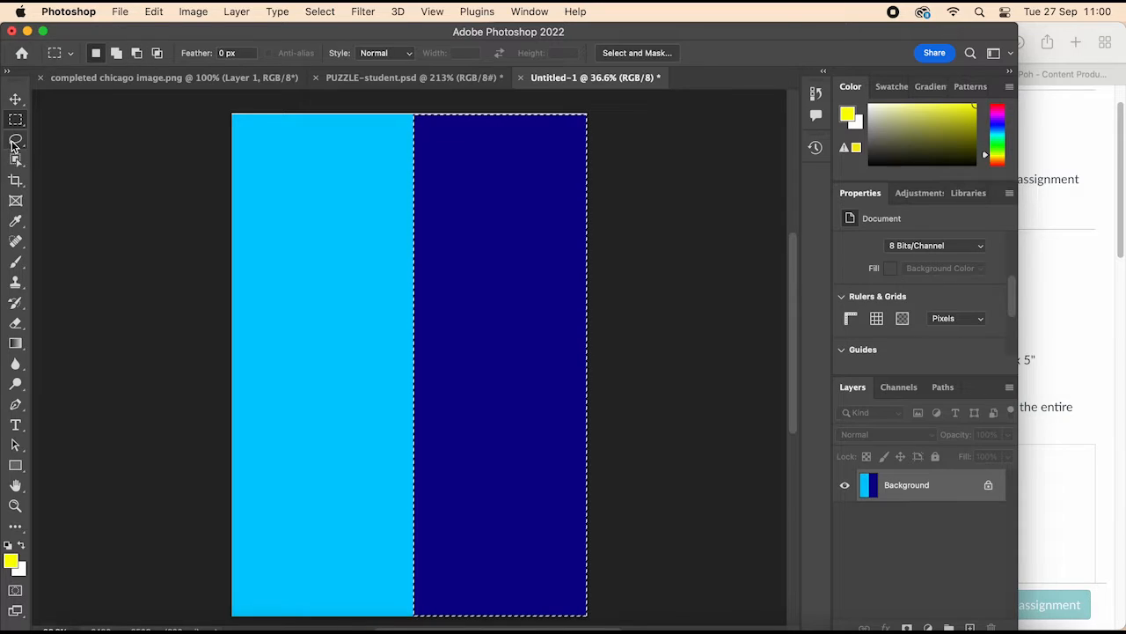
pyautogui.press('l')
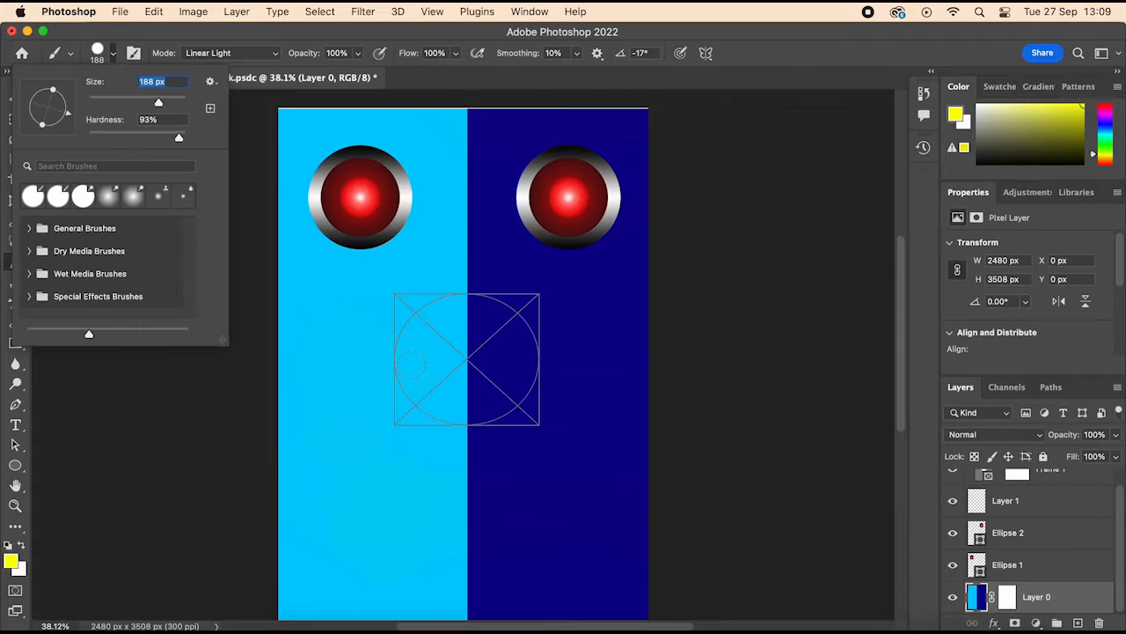
# Step: Set the brush size to 500 px
pyautogui.scroll(-2, 411, 368)
pyautogui.write(']]]]')
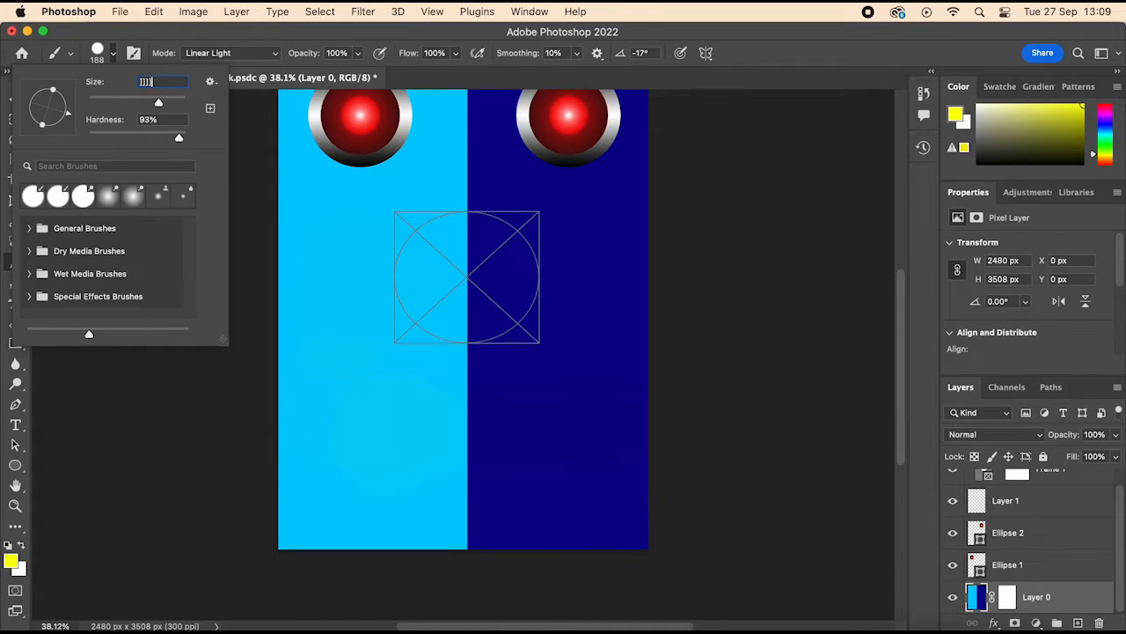
pyautogui.scroll(2, 546, 399)
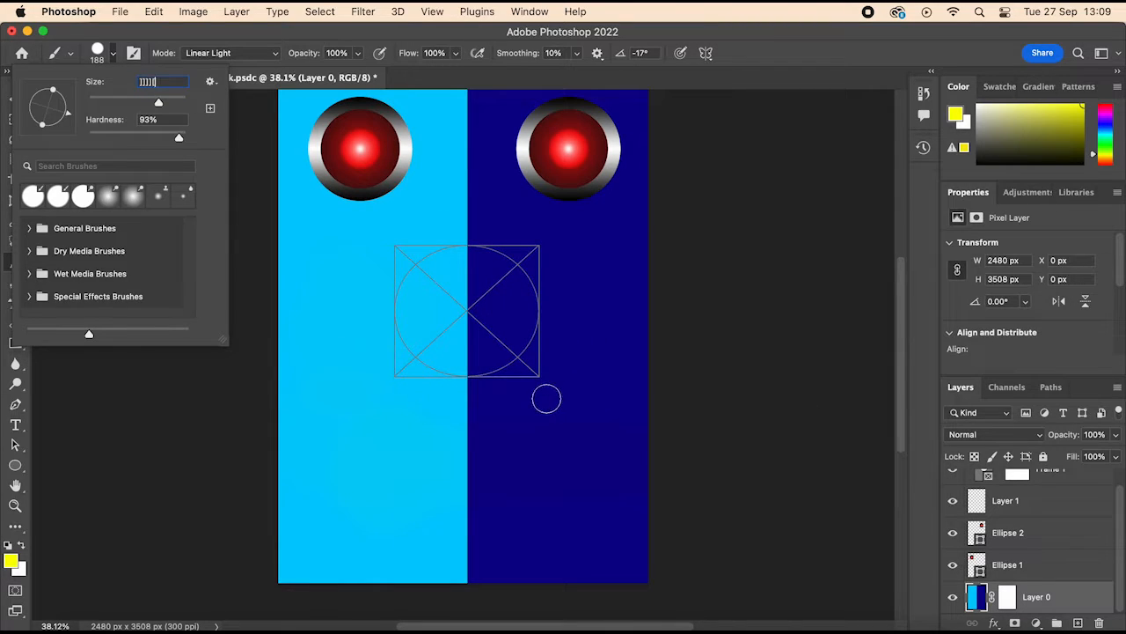
pyautogui.write('[[[[]]]]')
pyautogui.scroll(-5, 547, 403)
pyautogui.scroll(5, 545, 406)
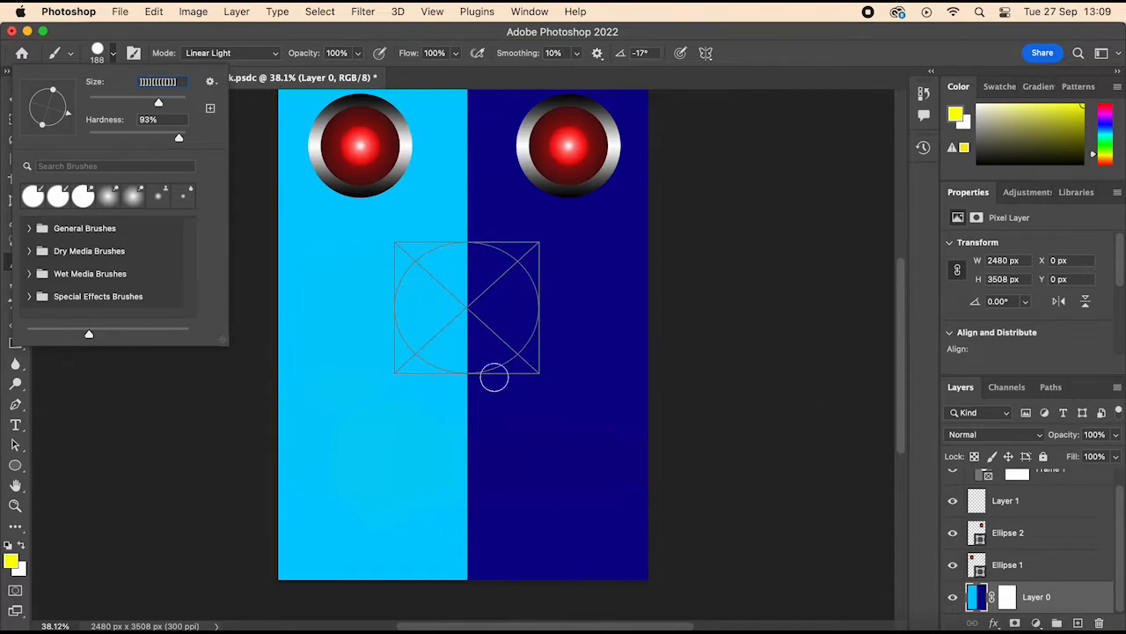
pyautogui.press('BackSpace')
pyautogui.press('BackSpace')
pyautogui.press('BackSpace')
pyautogui.press('BackSpace')
pyautogui.press('BackSpace')
pyautogui.press('BackSpace')
pyautogui.press('BackSpace')
pyautogui.press('BackSpace')
pyautogui.press('BackSpace')
pyautogui.press('BackSpace')
pyautogui.press('BackSpace')
pyautogui.write('500')
pyautogui.press('Return')
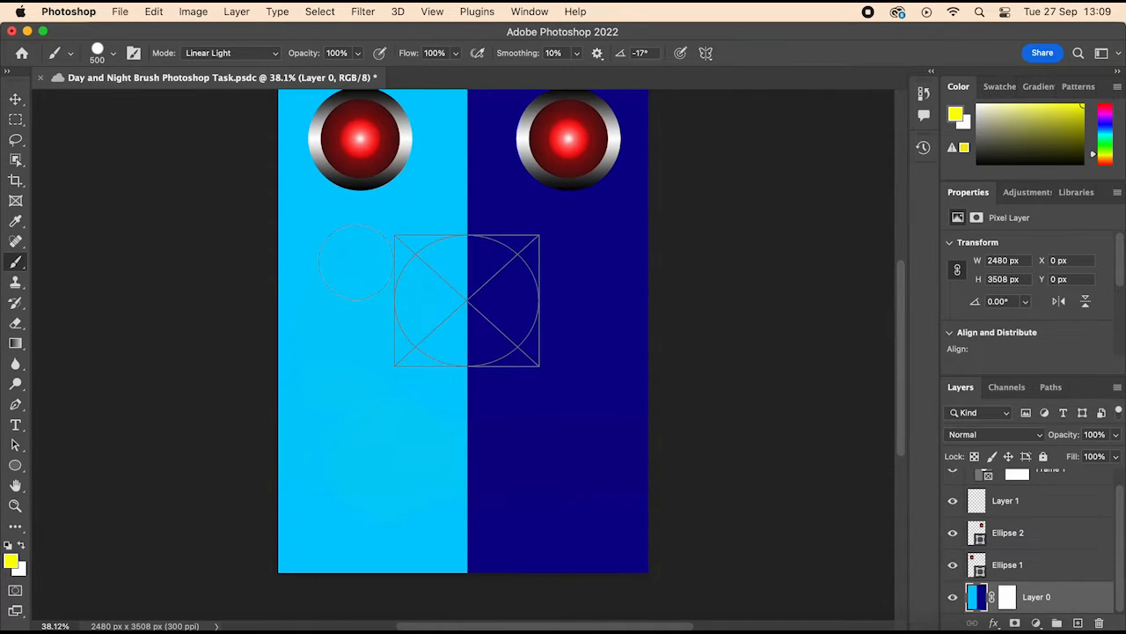
# Step: Set the brush size to 700 px and stamp a yellow circle behind the red ellipse on the light blue half
pyautogui.click(108, 59)
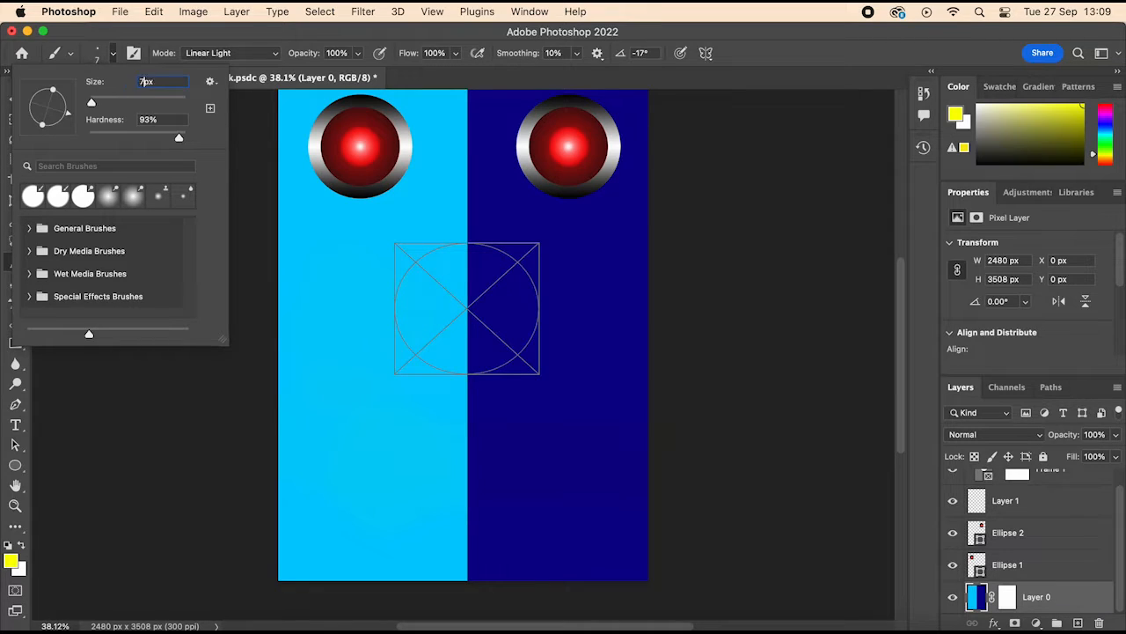
pyautogui.write('00')
pyautogui.press('Return')
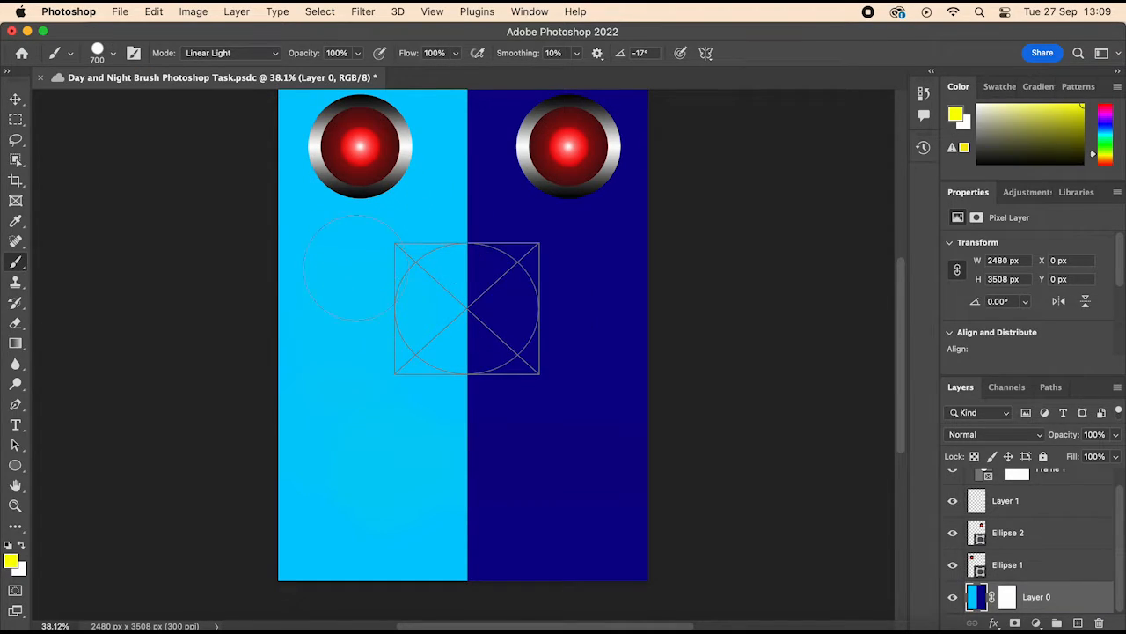
pyautogui.scroll(3, 358, 242)
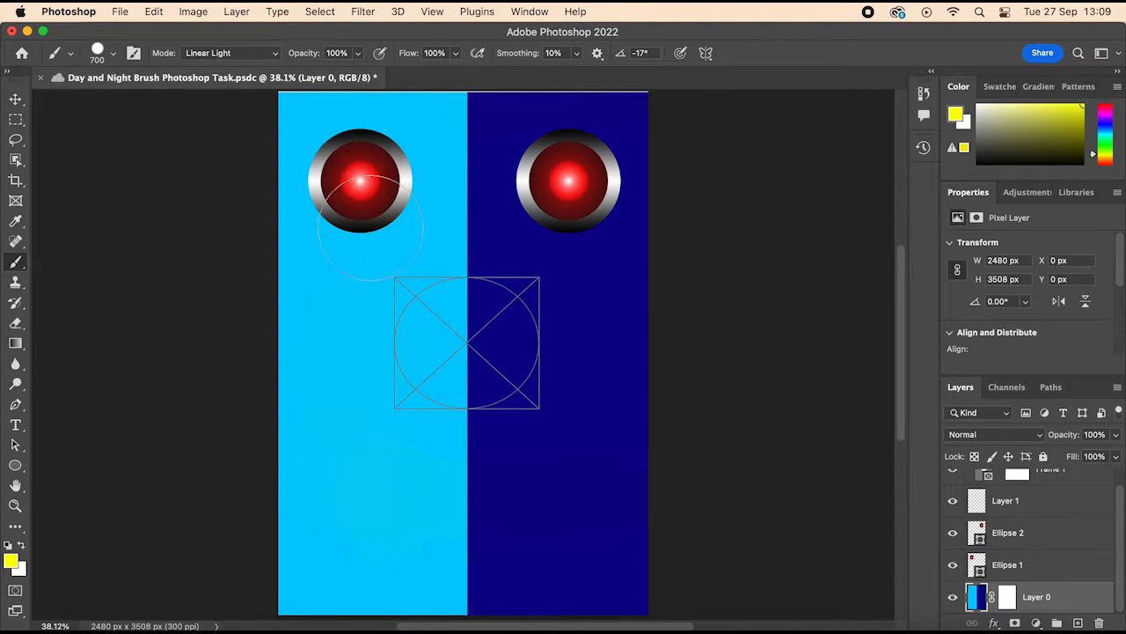
pyautogui.click(361, 181)
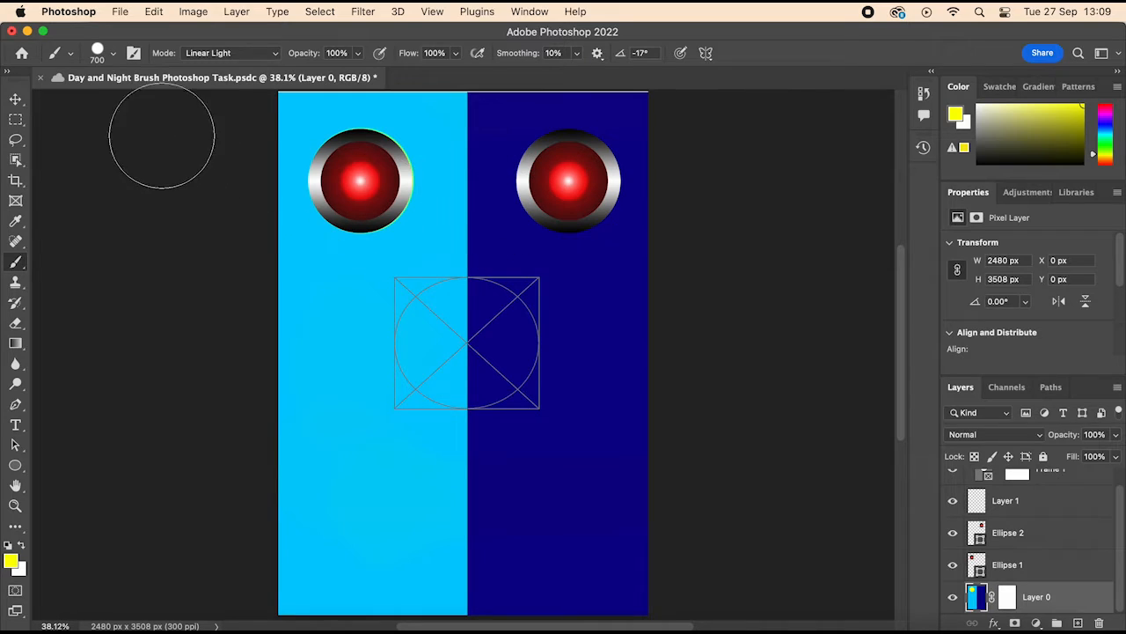
# Step: Change the foreground colour to white #ffffff and stamp a circle behind the red ellipse on the dark blue half
pyautogui.click(10, 560)
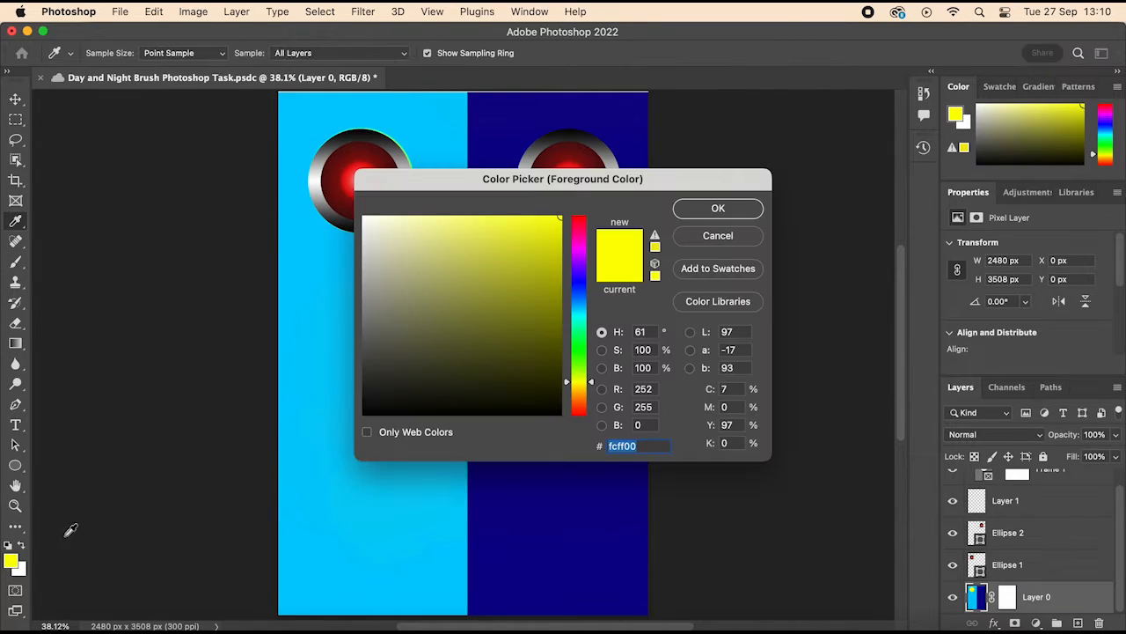
pyautogui.moveTo(503, 388); pyautogui.dragTo(307, 186)
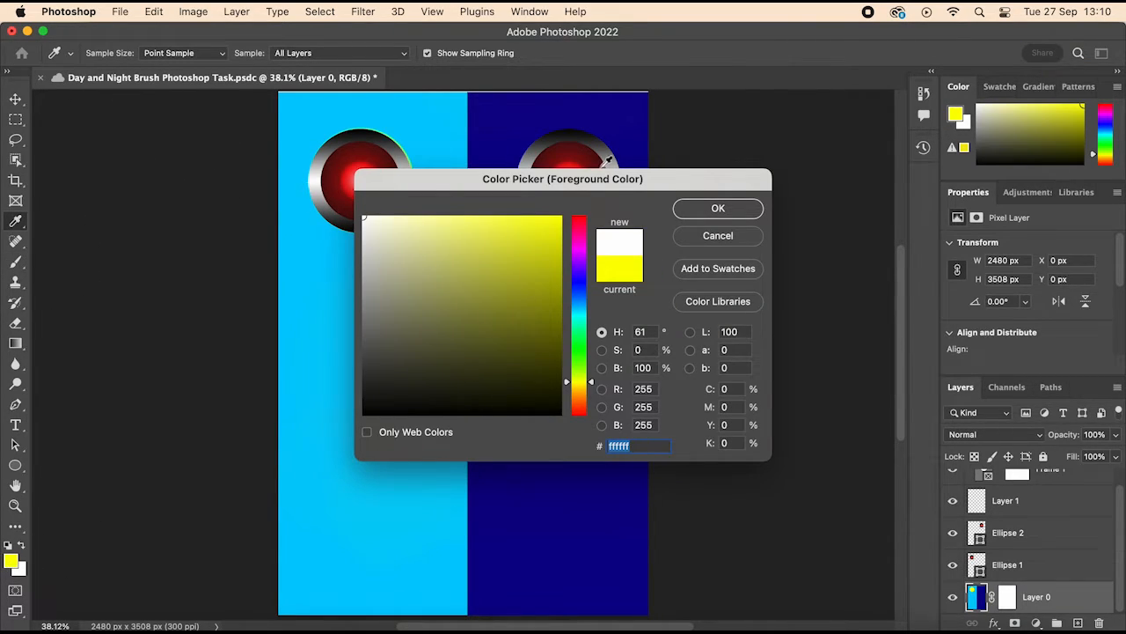
pyautogui.click(718, 209)
pyautogui.press('b')
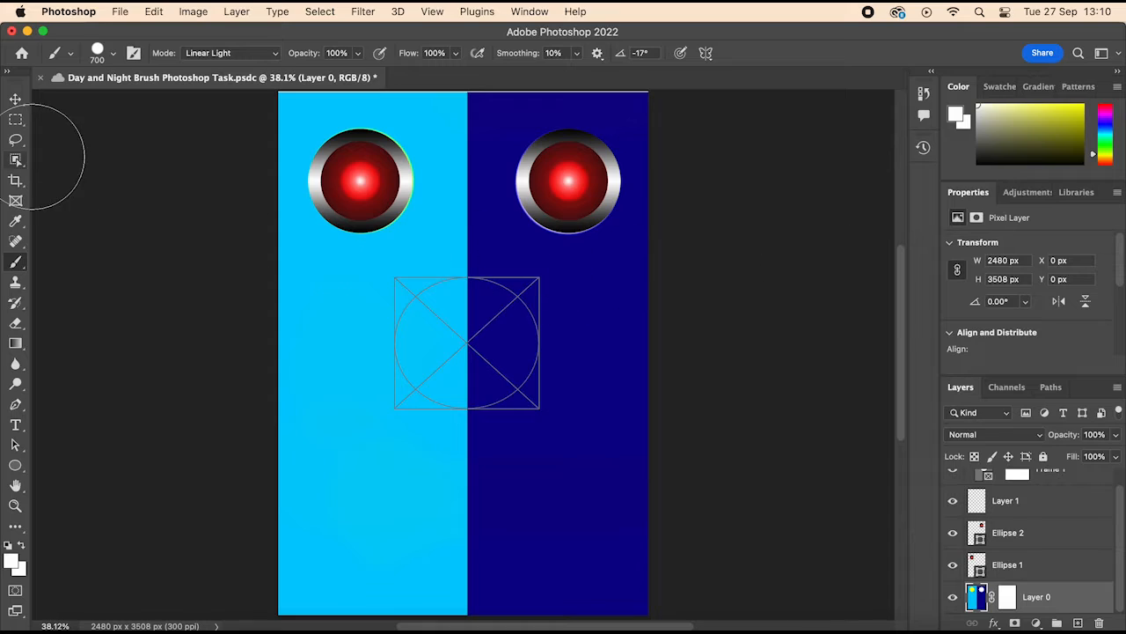
# Step: Move both red gradient ellipses off the painted circles and delete them
pyautogui.click(17, 103)
pyautogui.moveTo(350, 182); pyautogui.dragTo(302, 344)
pyautogui.moveTo(569, 178); pyautogui.dragTo(567, 320)
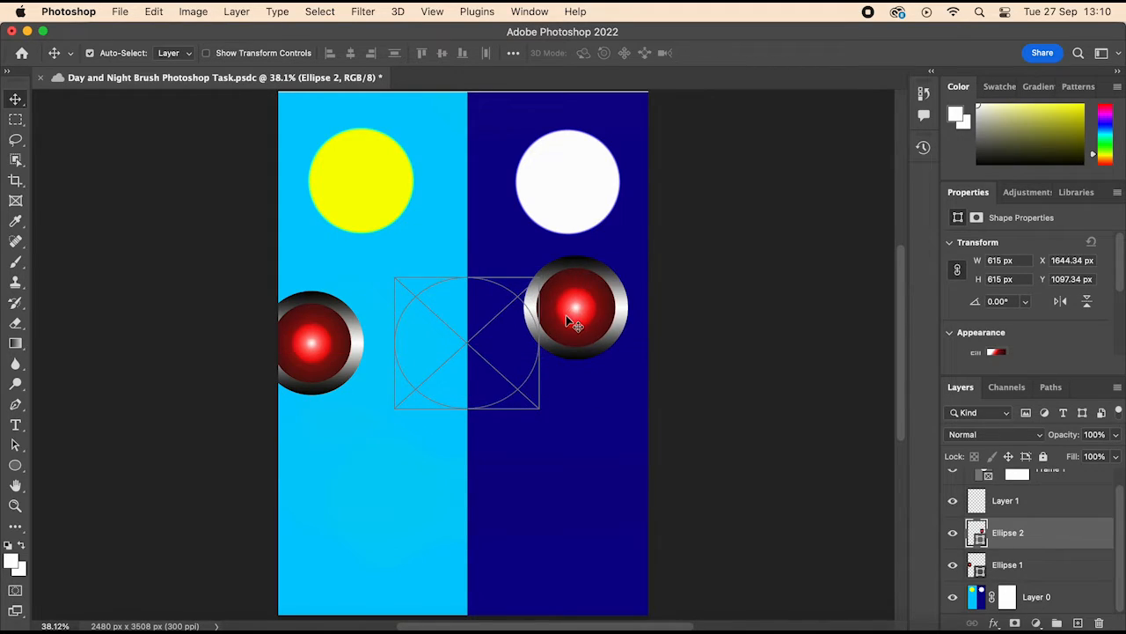
pyautogui.moveTo(307, 332); pyautogui.dragTo(346, 325)
pyautogui.press('Delete')
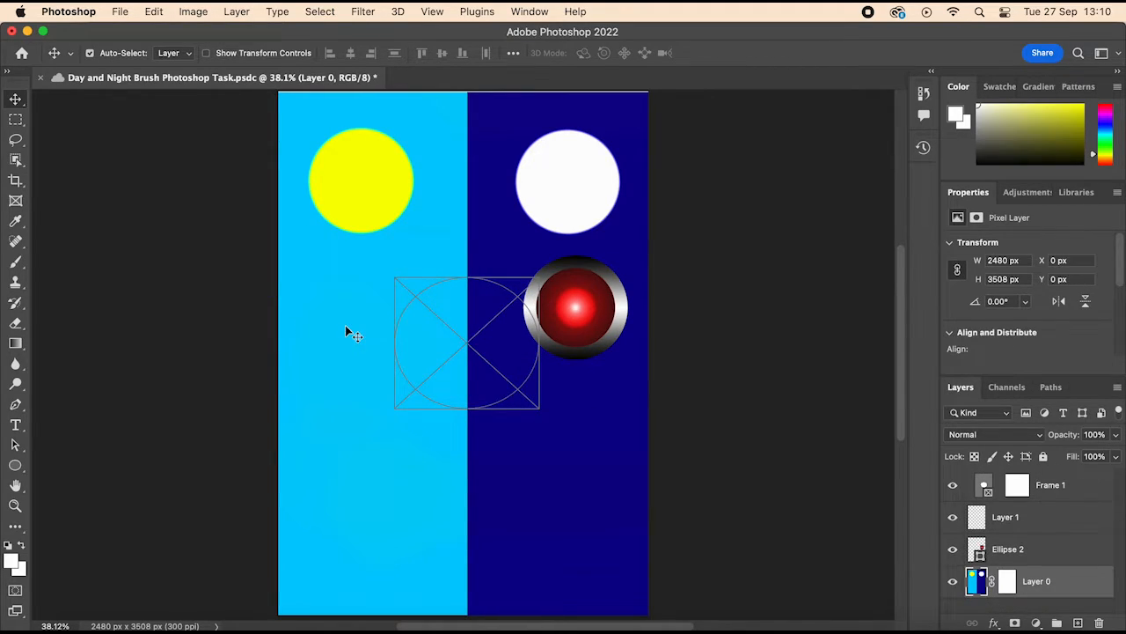
pyautogui.click(573, 292)
pyautogui.press('Delete')
# Step: Delete the empty circular frame in the middle of the canvas
pyautogui.click(477, 333)
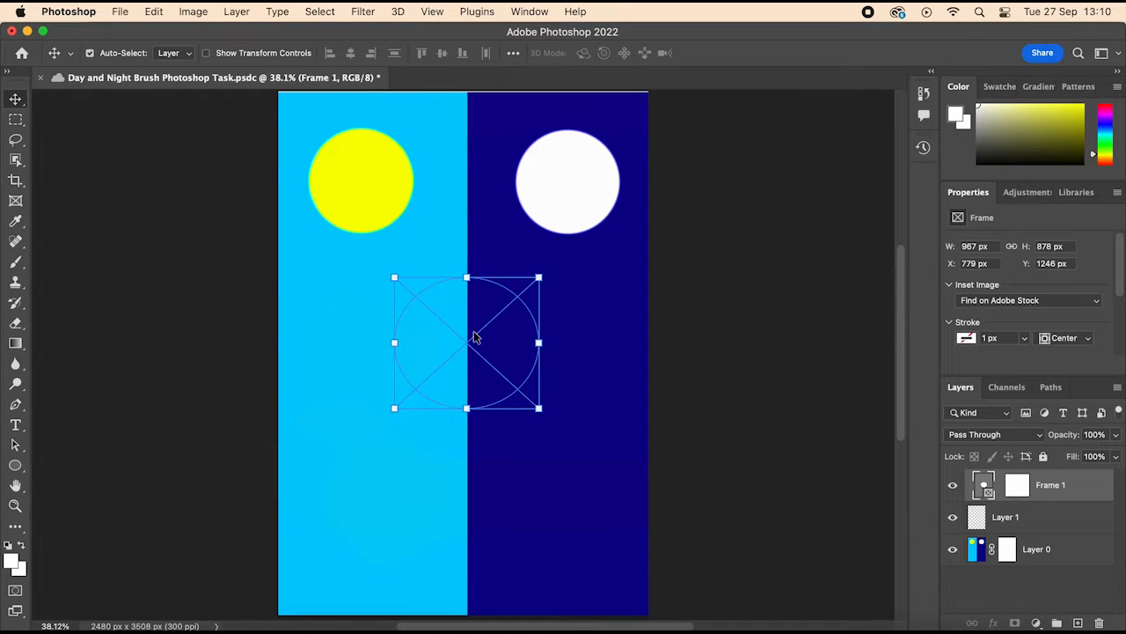
pyautogui.press('Delete')
pyautogui.click(575, 190)
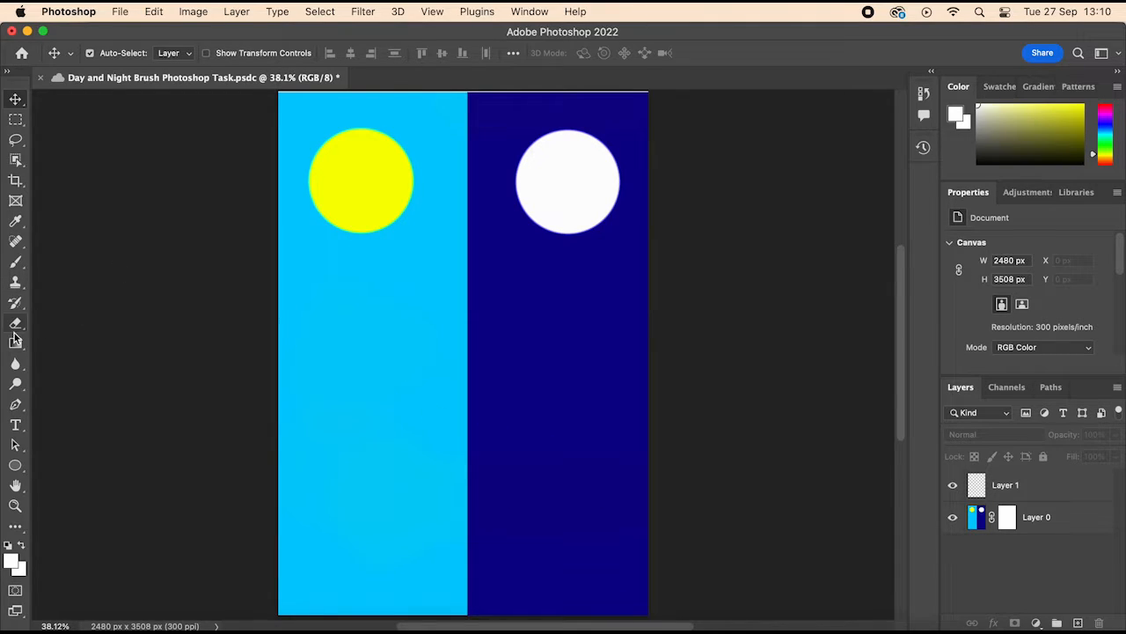
# Step: Set up the Brush tool with a 75 px tip and a light grey foreground colour
pyautogui.click(14, 264)
pyautogui.click(114, 54)
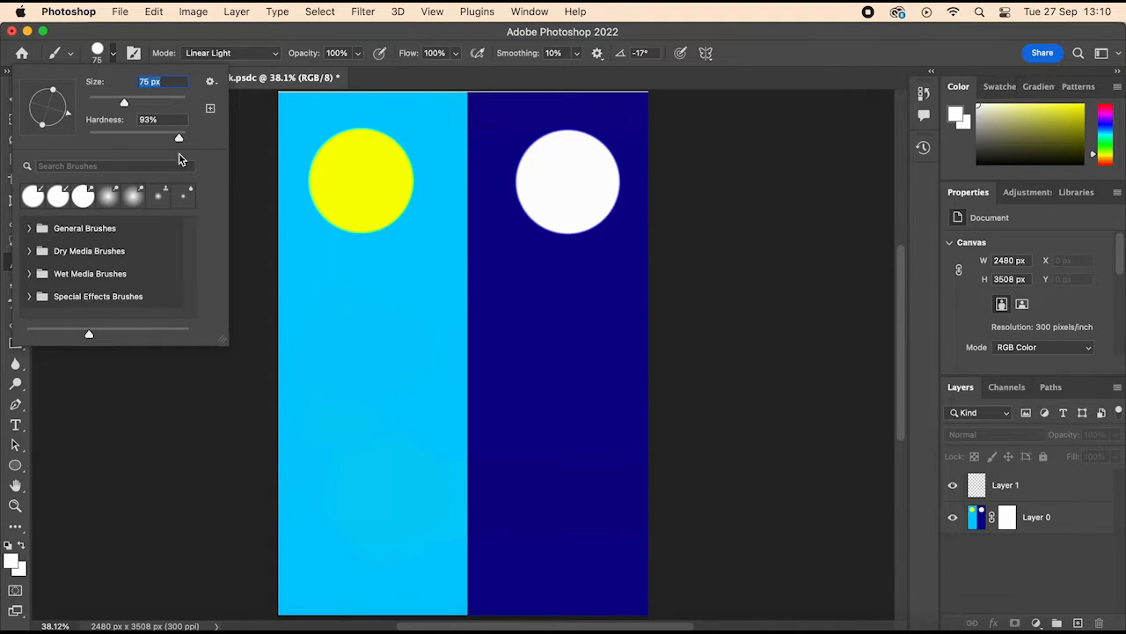
pyautogui.moveTo(1012, 182); pyautogui.dragTo(1018, 257)
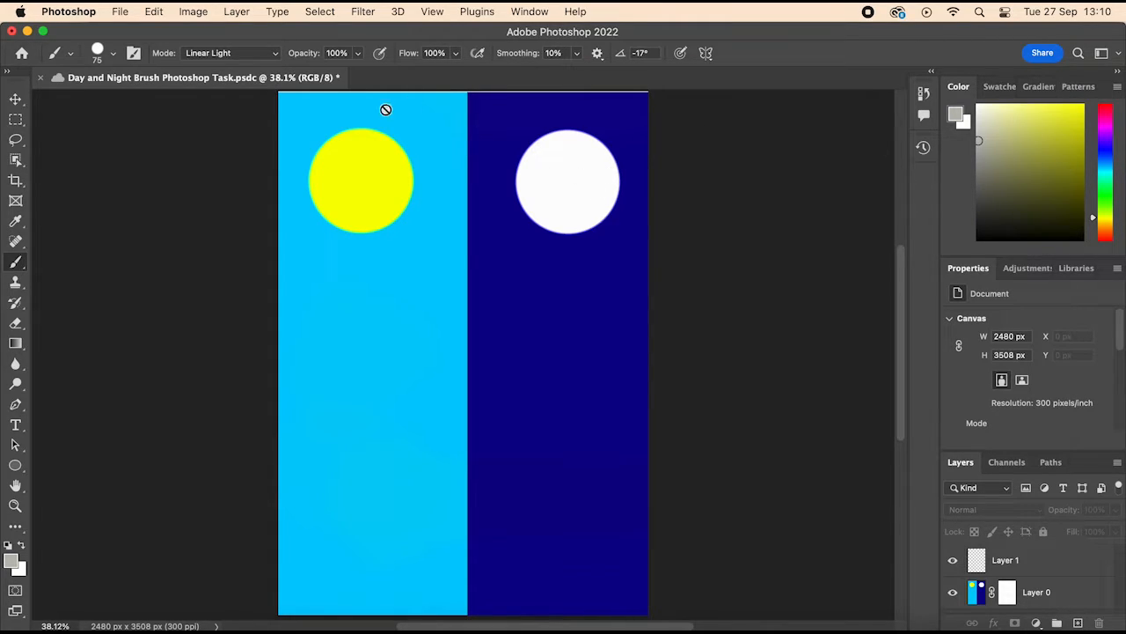
pyautogui.click(57, 53)
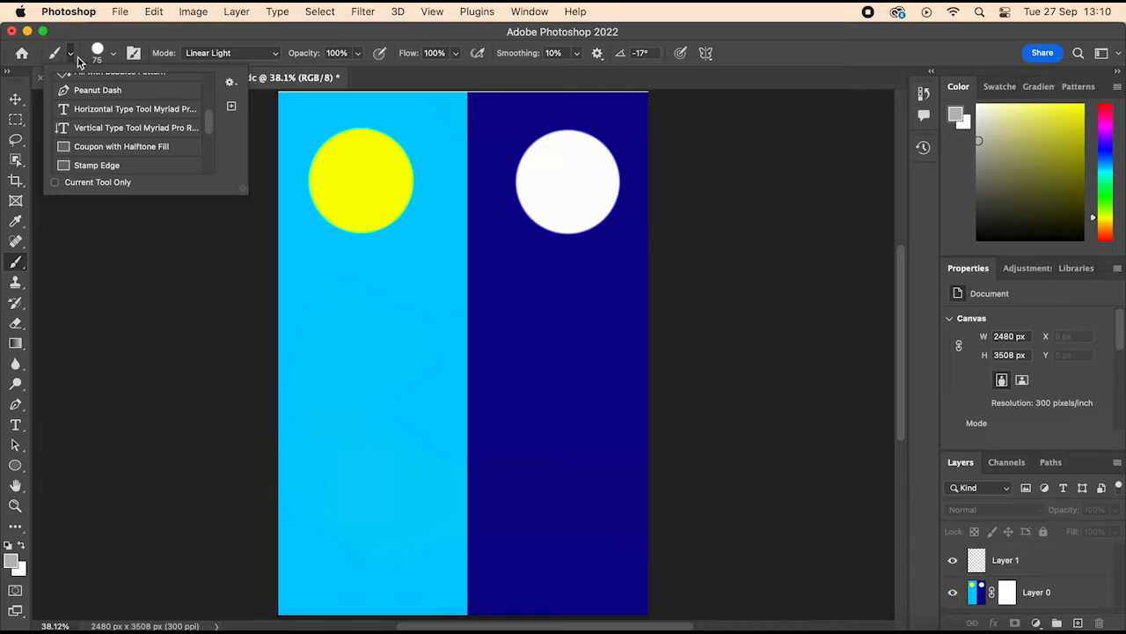
pyautogui.click(98, 55)
# Step: Make Layer 1 active and stamp two grey spots on the white circle's right side, the second at 82% brush opacity
pyautogui.click(480, 217)
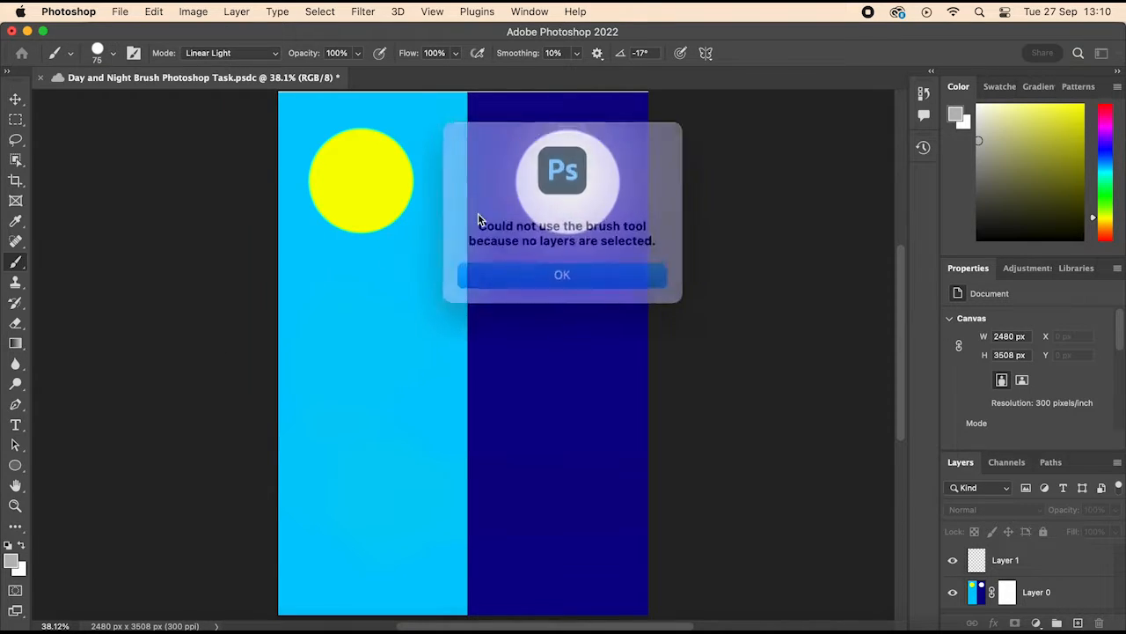
pyautogui.click(593, 262)
pyautogui.click(576, 186)
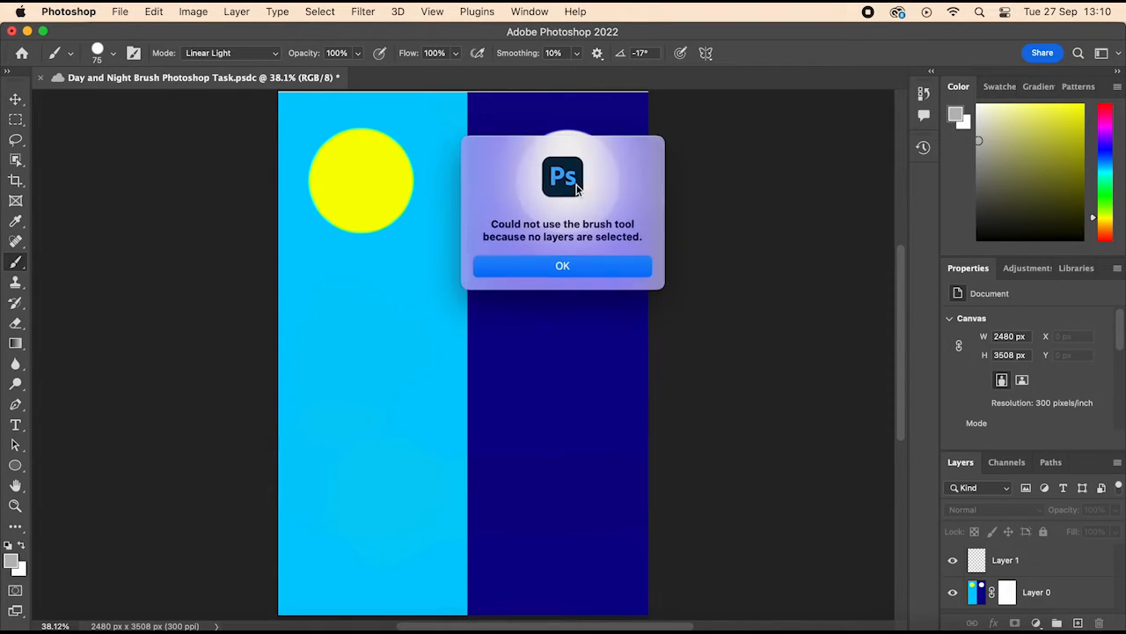
pyautogui.click(588, 265)
pyautogui.click(1067, 593)
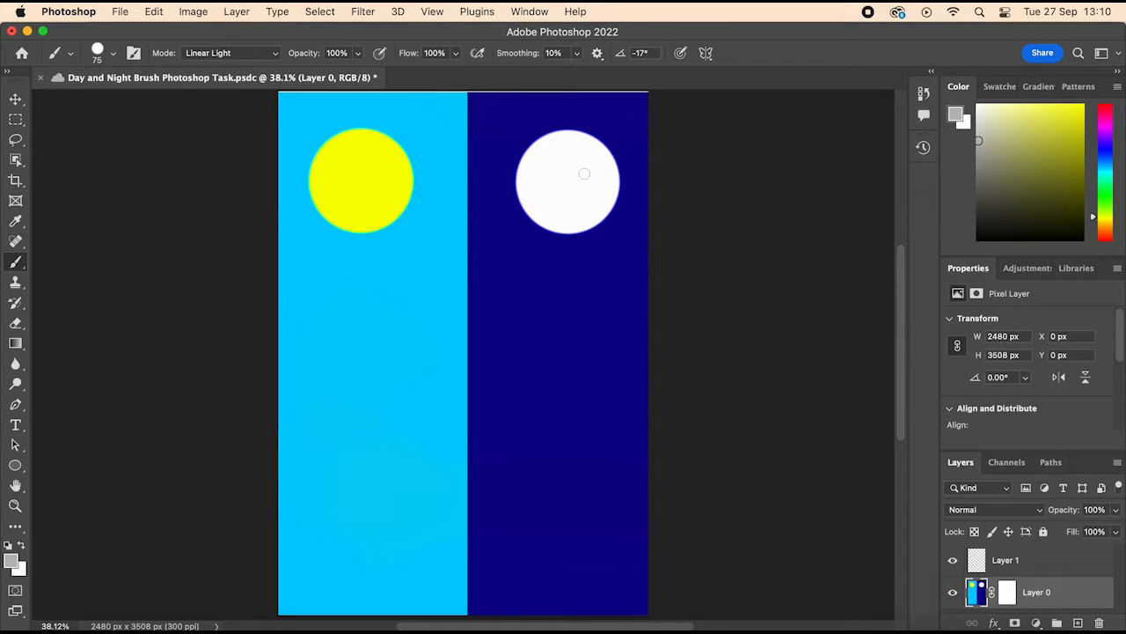
pyautogui.click(1023, 563)
pyautogui.click(601, 180)
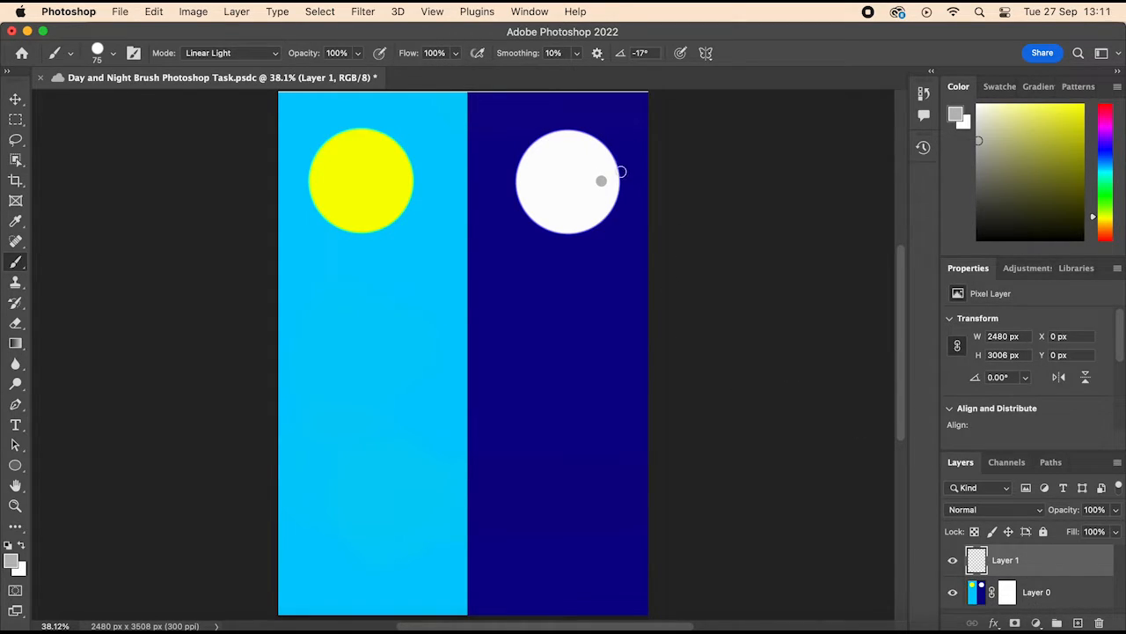
pyautogui.click(357, 53)
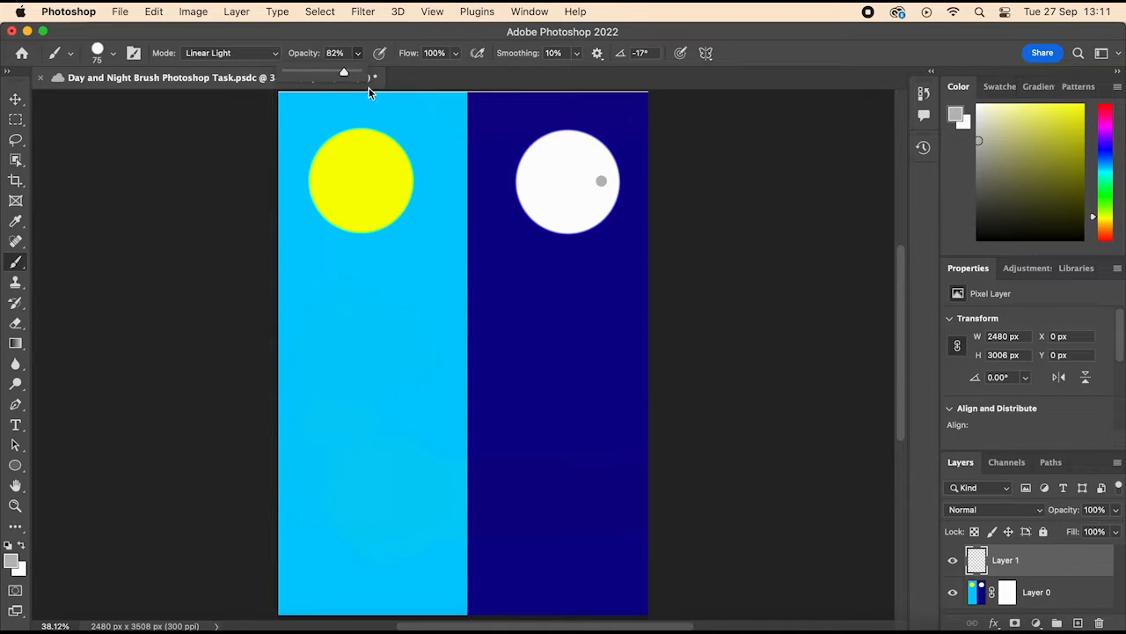
pyautogui.click(595, 159)
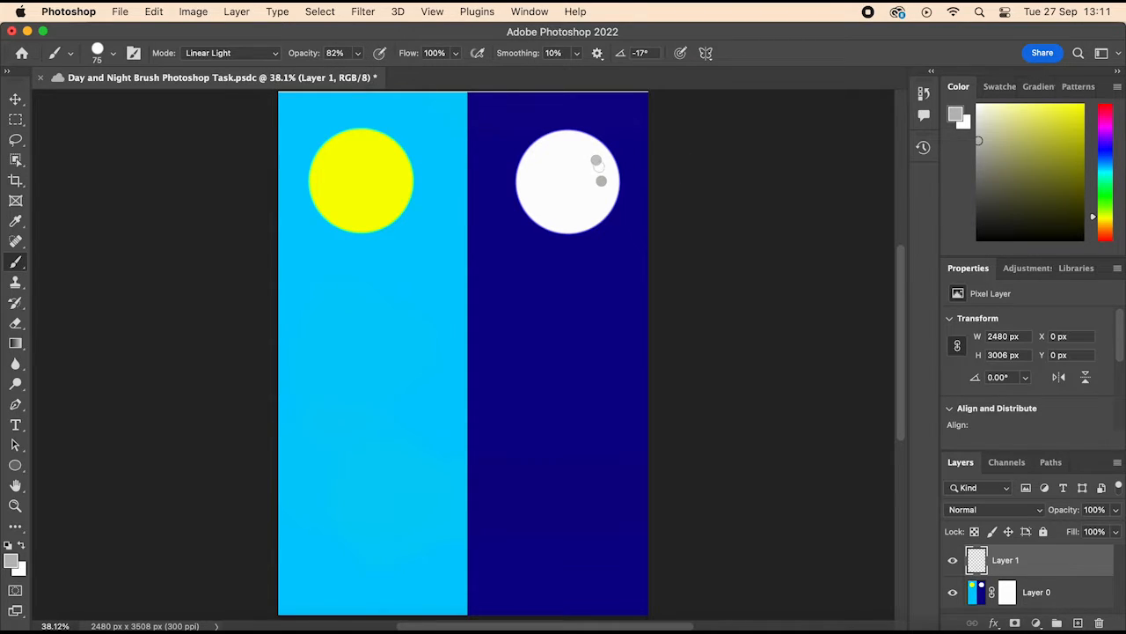
# Step: Lower the brush opacity to 53% and shade the white circle's right half with grey spots and a freehand scribble
pyautogui.click(358, 53)
pyautogui.moveTo(360, 72); pyautogui.dragTo(337, 72)
pyautogui.click(584, 192)
pyautogui.click(607, 215)
pyautogui.click(576, 179)
pyautogui.click(569, 227)
pyautogui.click(610, 205)
pyautogui.click(565, 204)
pyautogui.click(573, 198)
pyautogui.click(568, 192)
pyautogui.click(575, 186)
pyautogui.click(591, 168)
pyautogui.click(588, 187)
pyautogui.click(601, 209)
pyautogui.click(583, 207)
pyautogui.moveTo(594, 147)
pyautogui.mouseDown()
pyautogui.moveTo(569, 206)
pyautogui.moveTo(598, 163)
pyautogui.moveTo(571, 234)
pyautogui.moveTo(604, 163)
pyautogui.moveTo(604, 218)
pyautogui.moveTo(593, 220)
pyautogui.moveTo(628, 188)
pyautogui.moveTo(610, 217)
pyautogui.mouseUp()
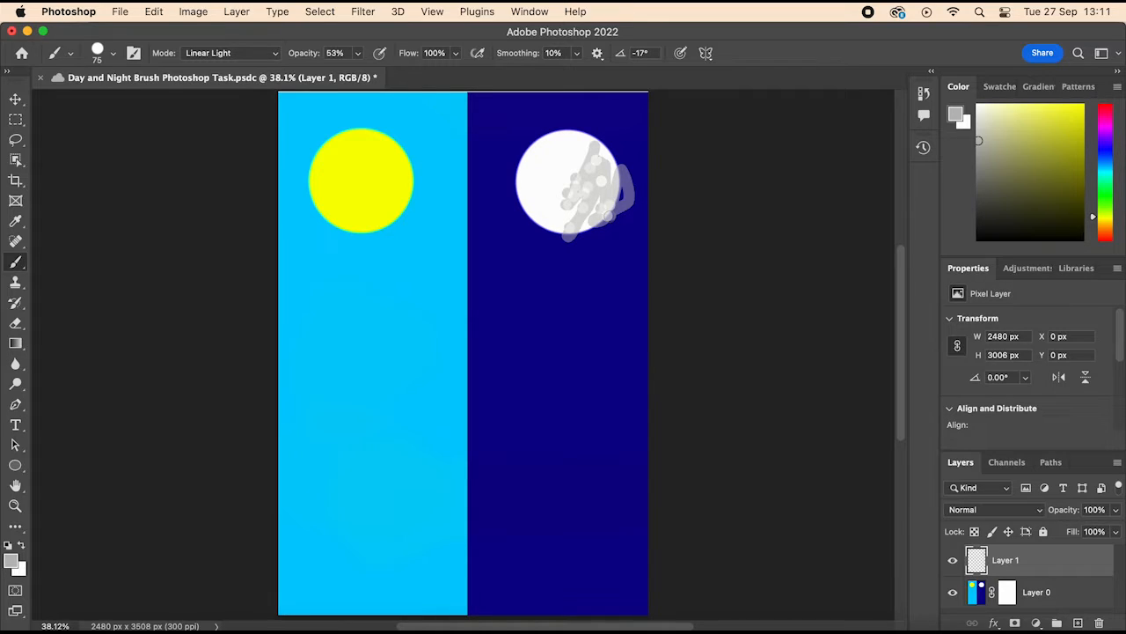
# Step: Undo the grey scribble and the most recent grey spots on the white circle
pyautogui.press('super+z')
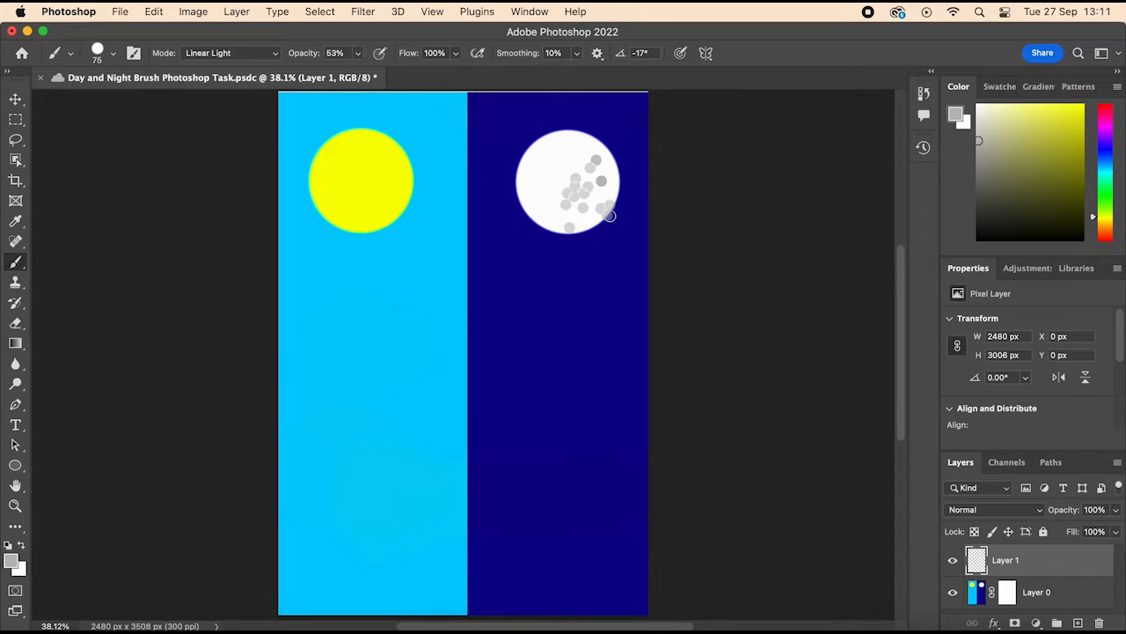
pyautogui.press('super+z')
pyautogui.press('super+z')
pyautogui.press('super+z')
pyautogui.press('super+z')
pyautogui.press('super+z')
pyautogui.press('super+z')
pyautogui.press('super+z')
pyautogui.press('super+z')
pyautogui.press('super+z')
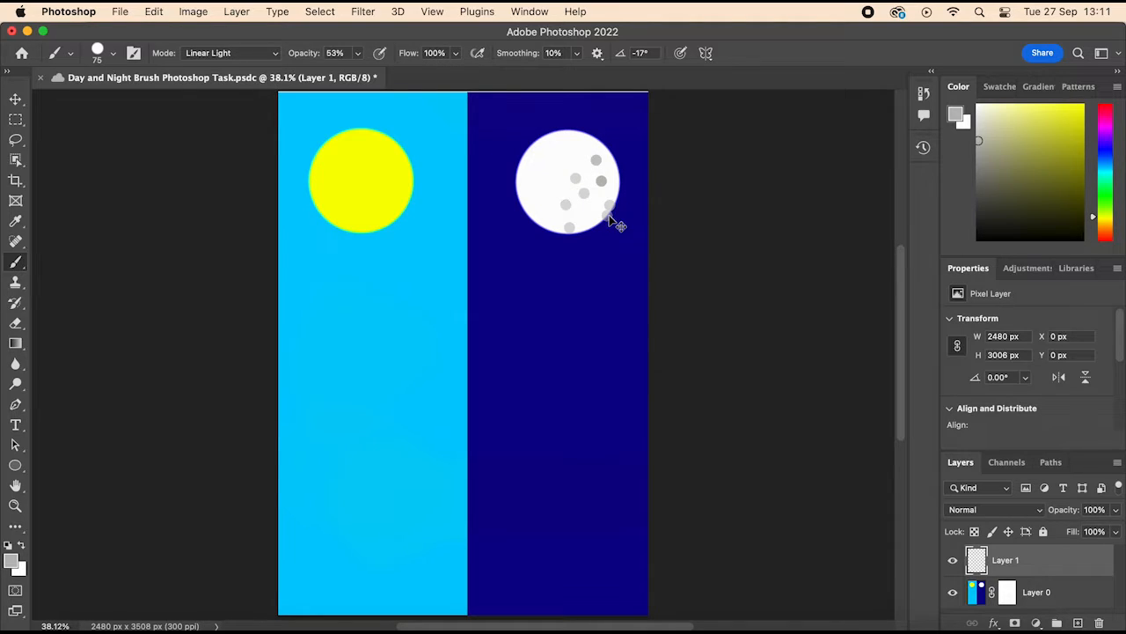
pyautogui.press('super+z')
pyautogui.press('super+z')
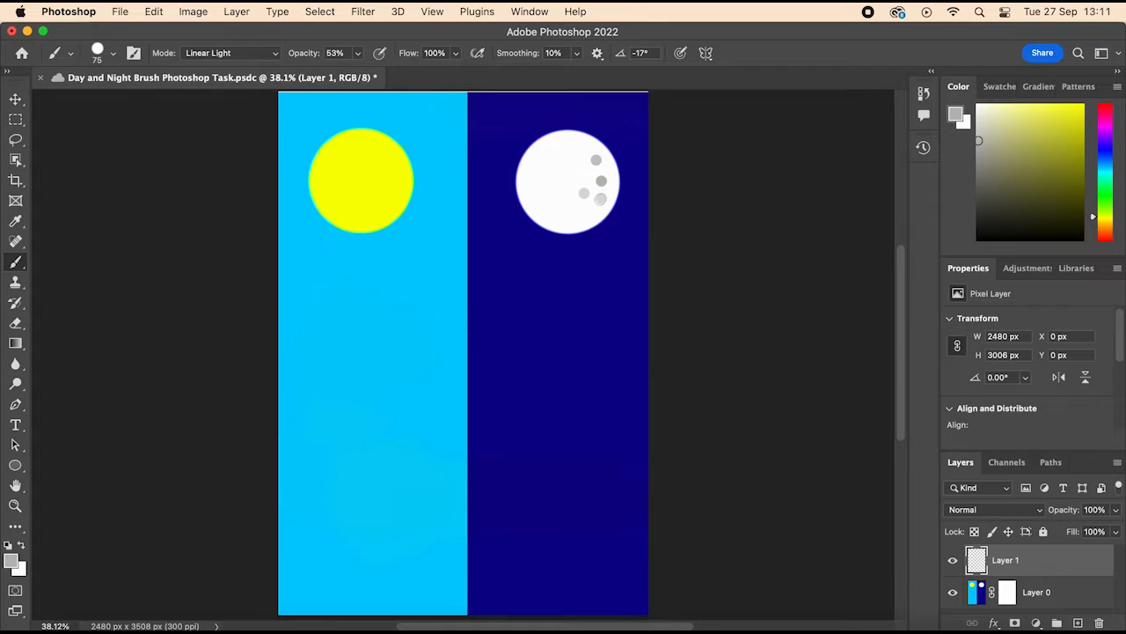
# Step: Stamp overlapping grey crater spots along the white circle's lower right edge and scatter more across its centre and left side
pyautogui.click(586, 204)
pyautogui.click(596, 190)
pyautogui.click(589, 182)
pyautogui.click(577, 199)
pyautogui.click(555, 215)
pyautogui.click(562, 216)
pyautogui.click(572, 214)
pyautogui.click(570, 208)
pyautogui.click(588, 215)
pyautogui.click(582, 208)
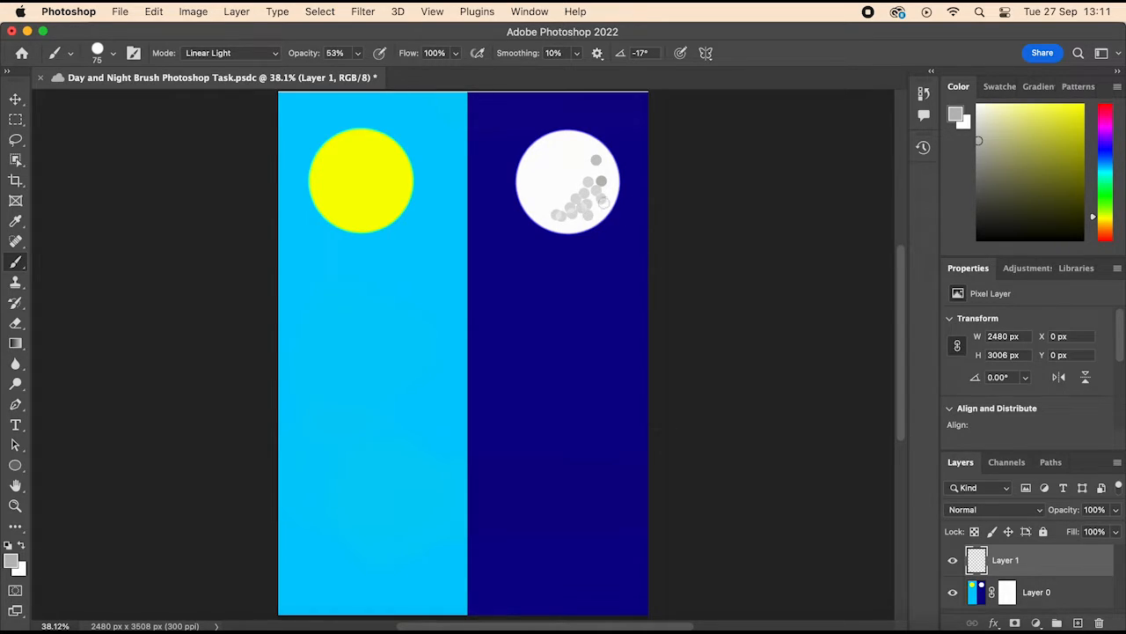
pyautogui.click(603, 203)
pyautogui.click(609, 170)
pyautogui.click(591, 170)
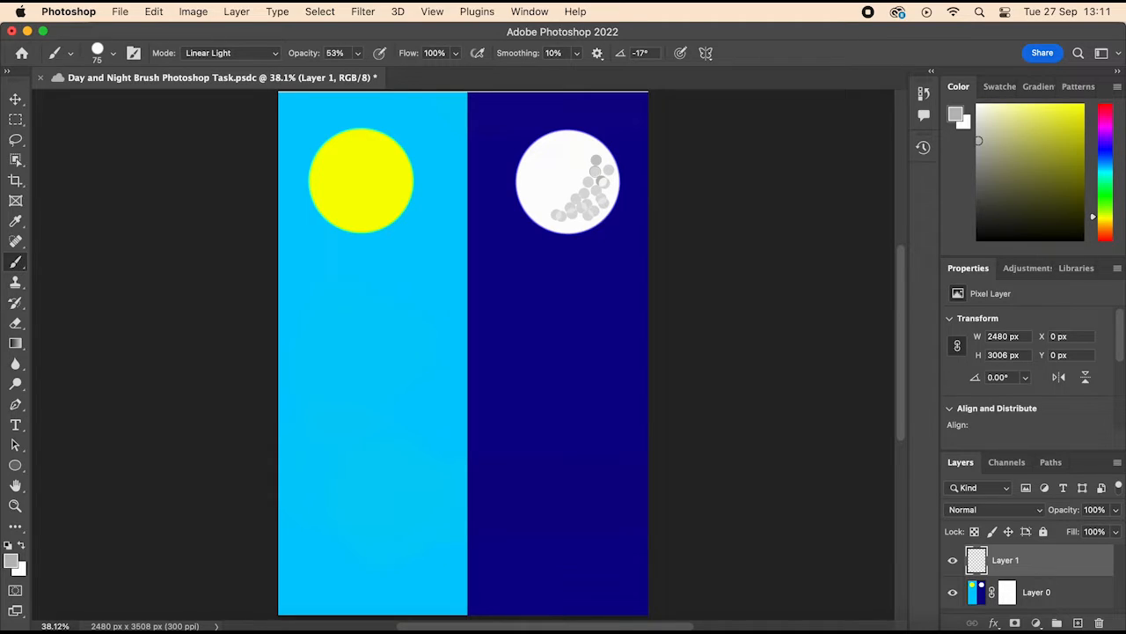
pyautogui.click(566, 183)
pyautogui.click(540, 165)
pyautogui.click(532, 205)
pyautogui.click(543, 212)
pyautogui.click(536, 191)
pyautogui.click(555, 166)
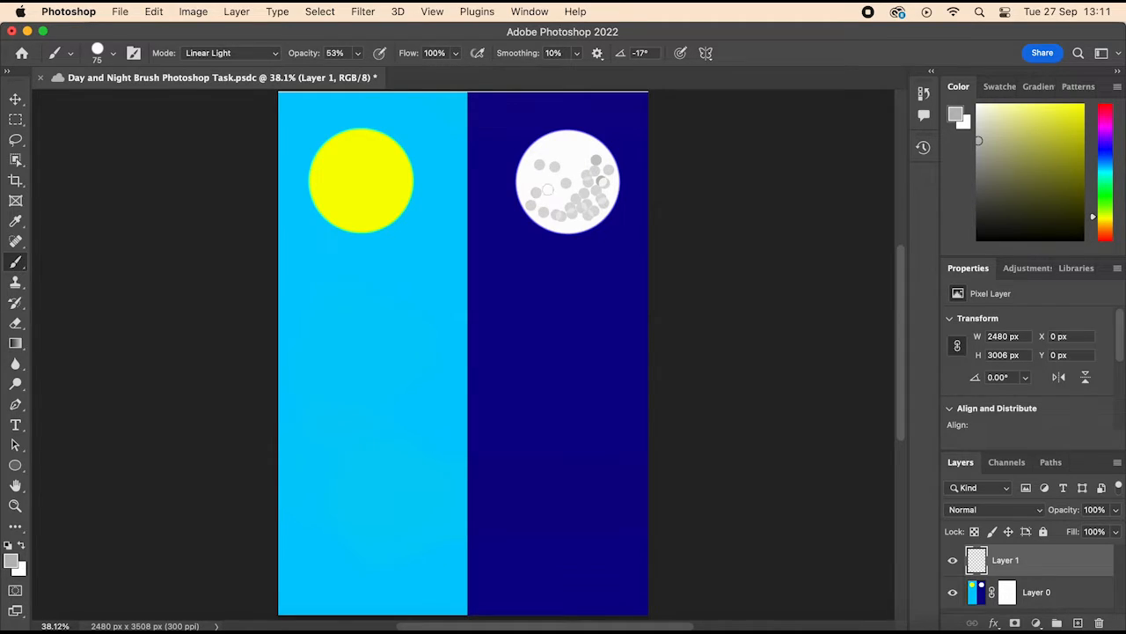
pyautogui.click(565, 221)
pyautogui.click(573, 222)
pyautogui.click(579, 220)
pyautogui.click(591, 193)
pyautogui.click(610, 194)
pyautogui.click(612, 187)
pyautogui.click(558, 172)
pyautogui.click(539, 159)
pyautogui.click(528, 179)
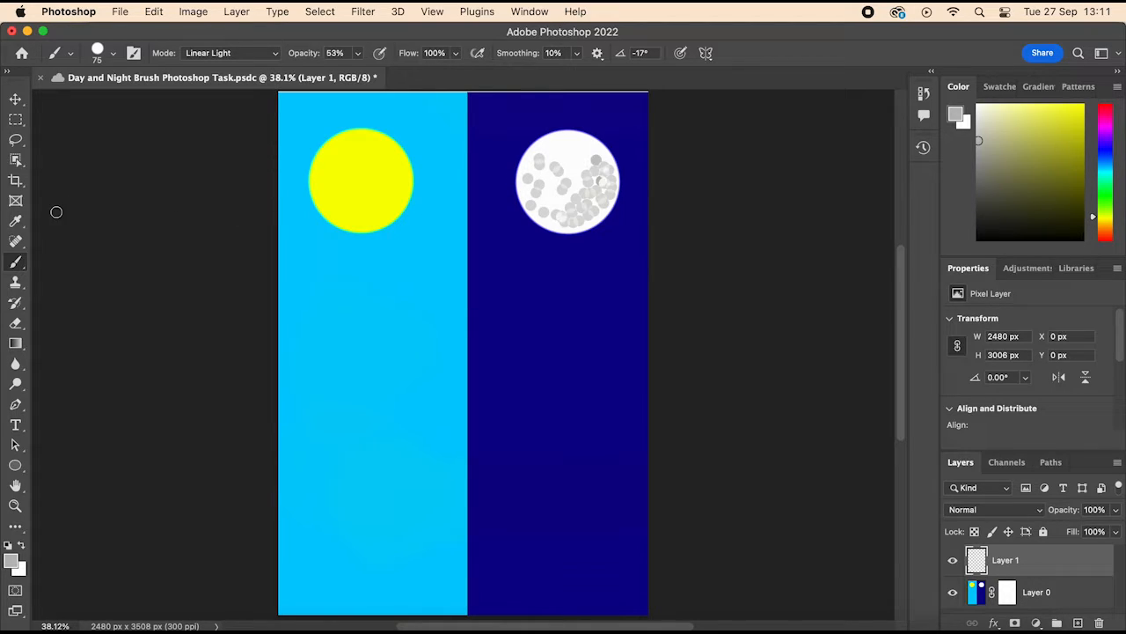
# Step: Reduce the brush size to 20 px and change the foreground colour to bright yellow
pyautogui.click(103, 57)
pyautogui.moveTo(125, 103); pyautogui.dragTo(99, 114)
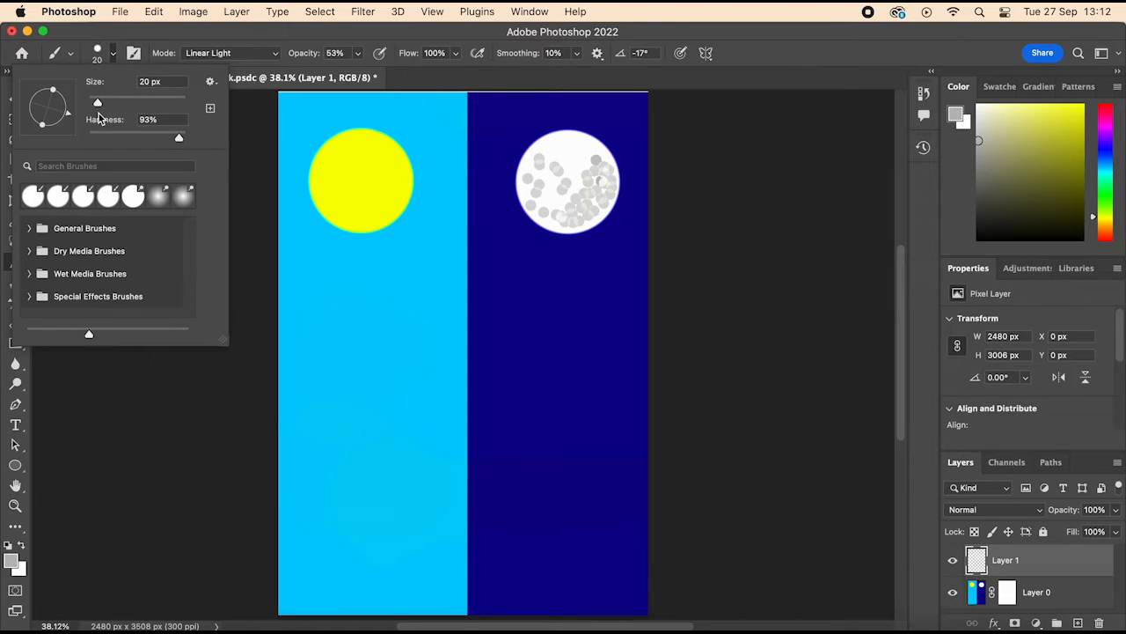
pyautogui.moveTo(979, 141); pyautogui.dragTo(1116, 96)
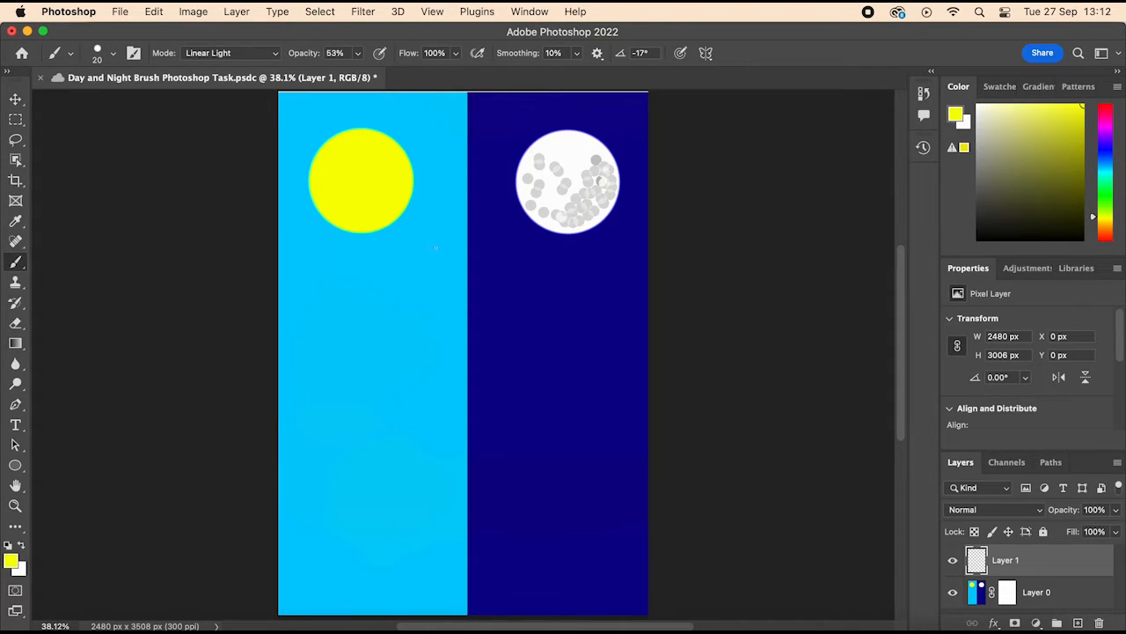
# Step: Paint short yellow ray strokes around the yellow circle, and delete Layer 1
pyautogui.moveTo(402, 235)
pyautogui.mouseDown()
pyautogui.moveTo(409, 245)
pyautogui.moveTo(421, 229)
pyautogui.mouseUp()
pyautogui.moveTo(423, 188)
pyautogui.mouseDown()
pyautogui.moveTo(437, 187)
pyautogui.moveTo(438, 166)
pyautogui.moveTo(412, 141)
pyautogui.mouseUp()
pyautogui.moveTo(340, 115); pyautogui.dragTo(395, 129)
pyautogui.press('BackSpace')
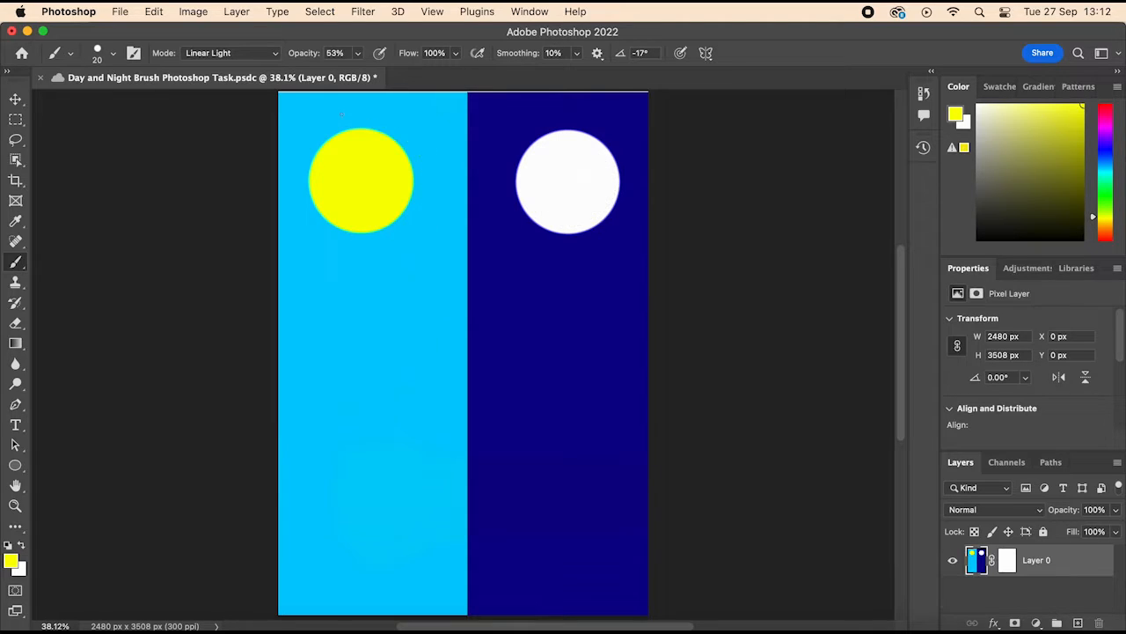
# Step: Undo the deletion of Layer 1
pyautogui.press('super+z')
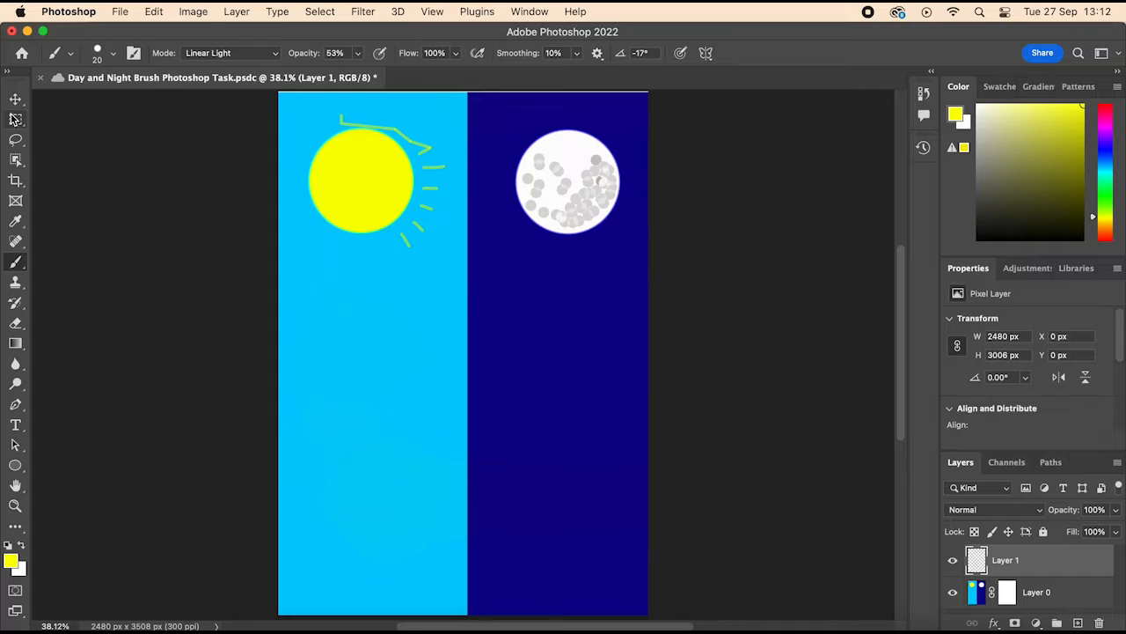
# Step: Try to pick out and delete only the stray line above the yellow circle with the Move tool
pyautogui.press('v')
pyautogui.moveTo(342, 123); pyautogui.dragTo(360, 128)
pyautogui.press('BackSpace')
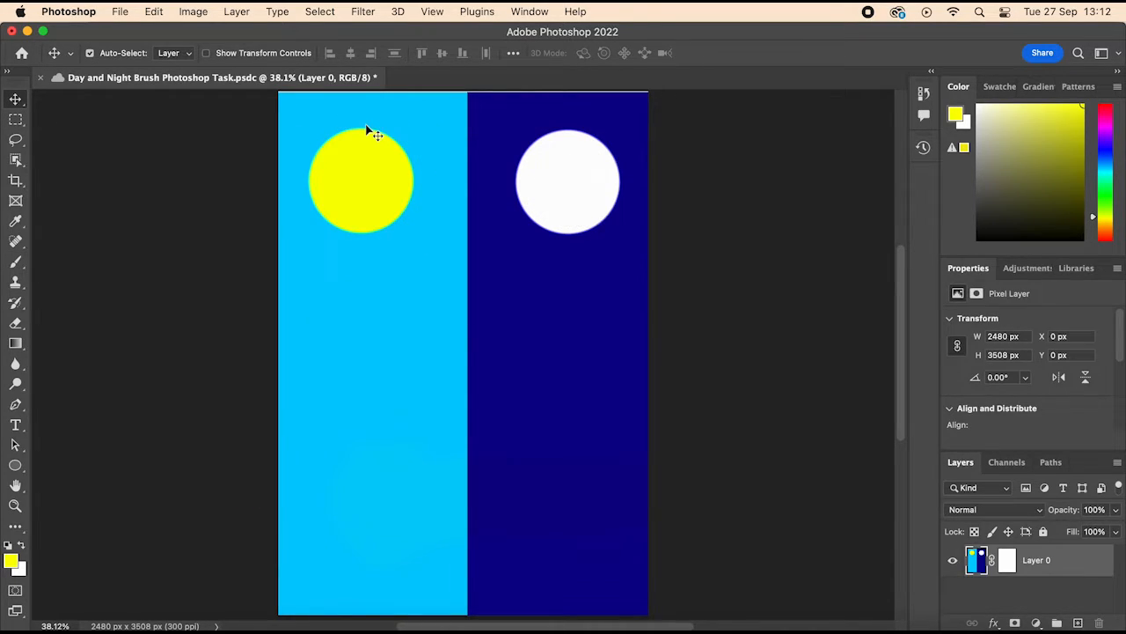
pyautogui.press('super+z')
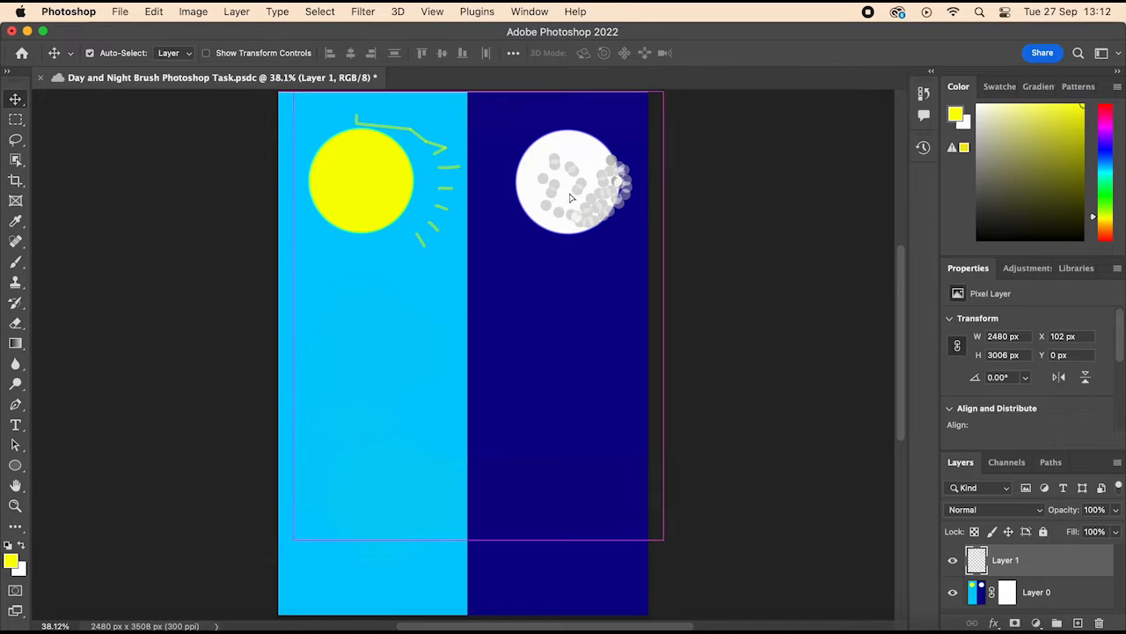
pyautogui.moveTo(557, 195); pyautogui.dragTo(557, 196)
pyautogui.click(424, 149)
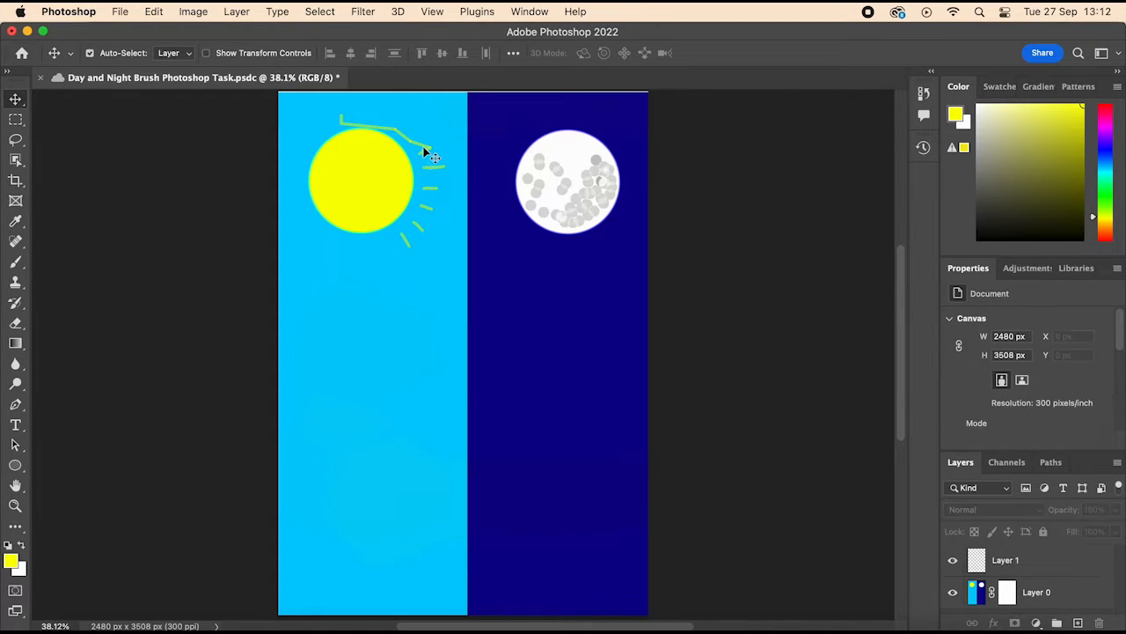
pyautogui.click(427, 147)
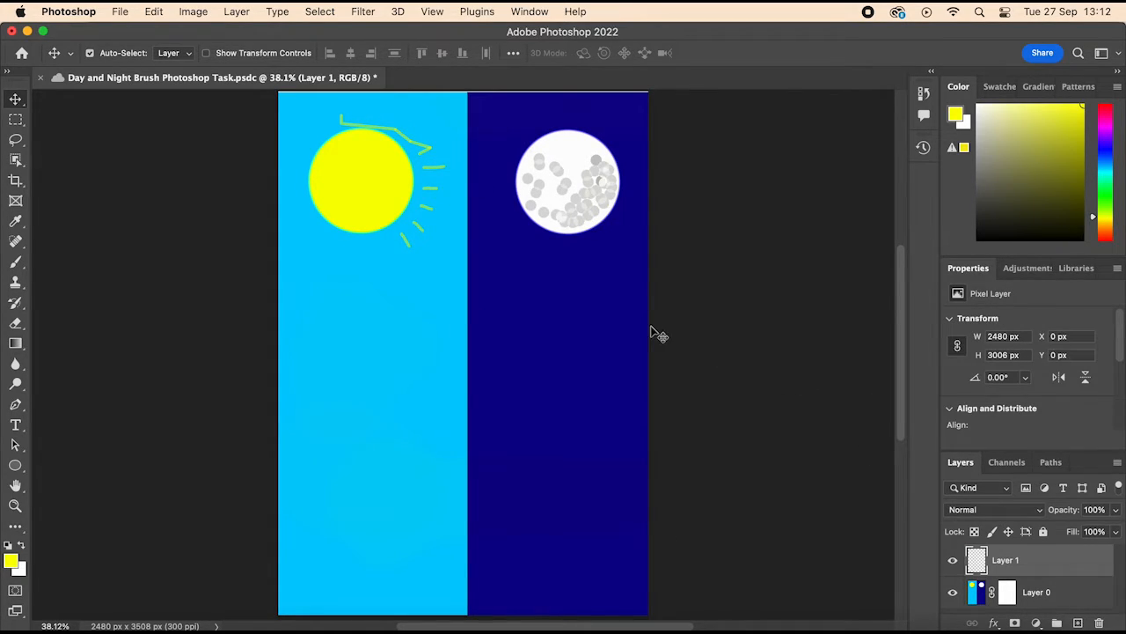
# Step: Undo the latest changes back past the stray angular line drawn along the top of the yellow circle
pyautogui.press('super+z')
pyautogui.press('super+z')
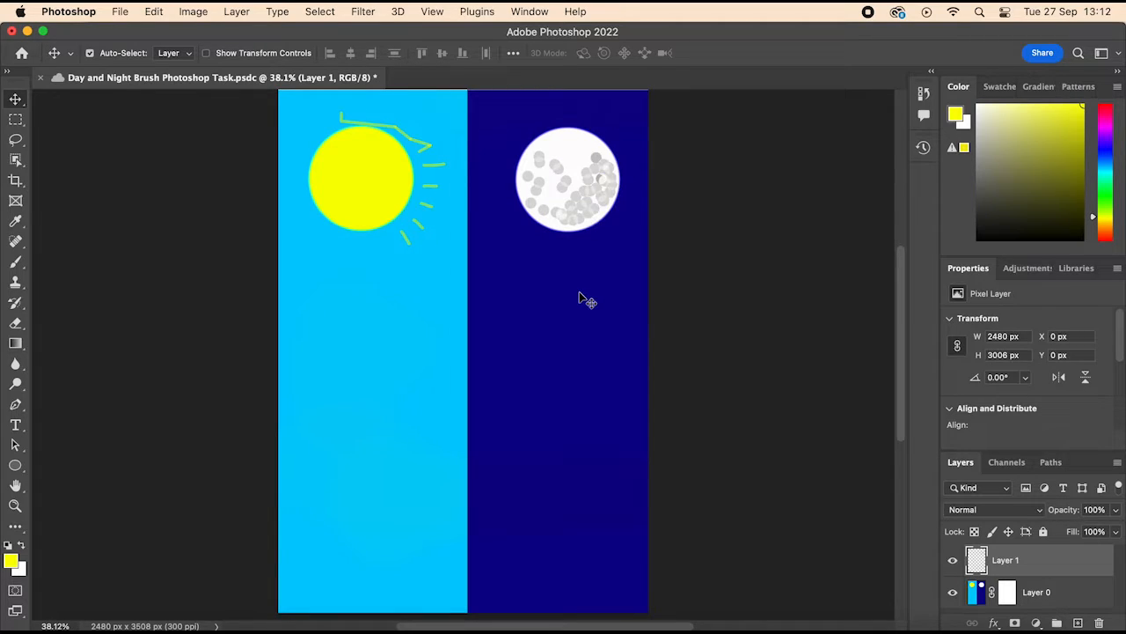
pyautogui.press('super+z')
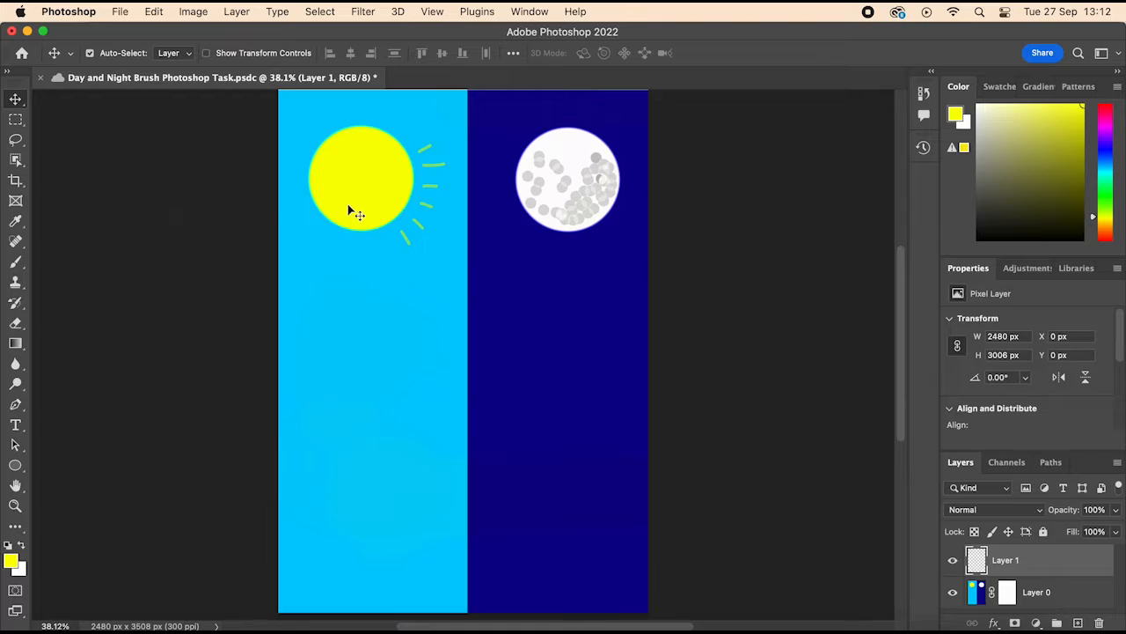
# Step: Paint separate short yellow ray strokes with the Brush tool around the rest of the yellow circle
pyautogui.click(15, 261)
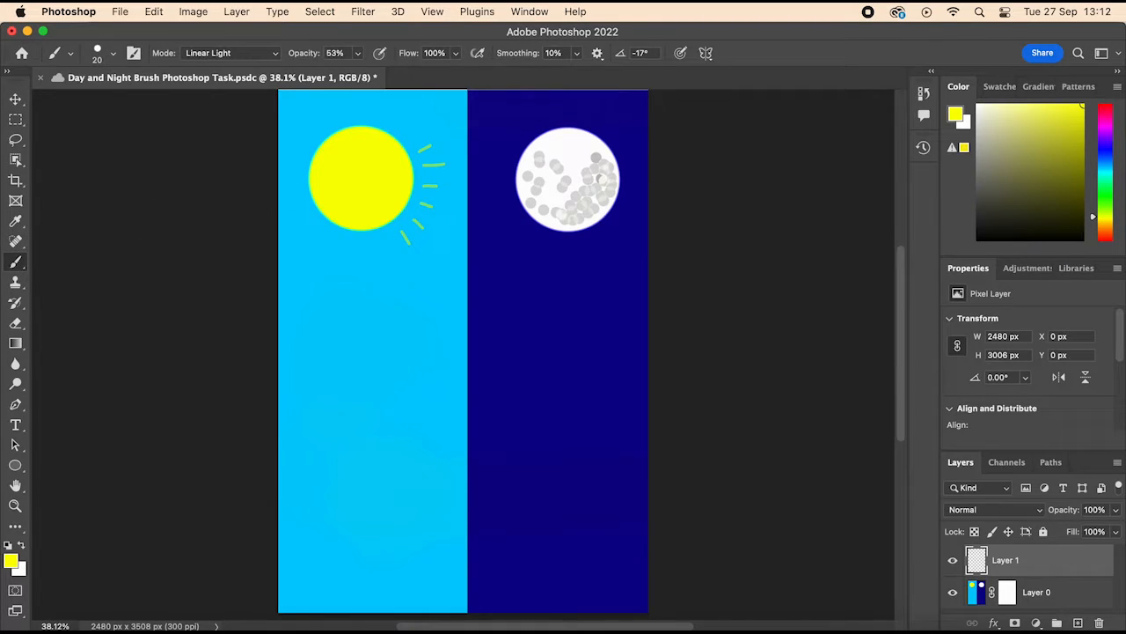
pyautogui.moveTo(407, 137)
pyautogui.mouseDown()
pyautogui.moveTo(419, 128)
pyautogui.moveTo(407, 112)
pyautogui.moveTo(352, 92)
pyautogui.moveTo(323, 103)
pyautogui.moveTo(271, 164)
pyautogui.moveTo(311, 251)
pyautogui.moveTo(392, 258)
pyautogui.moveTo(333, 271)
pyautogui.mouseUp()
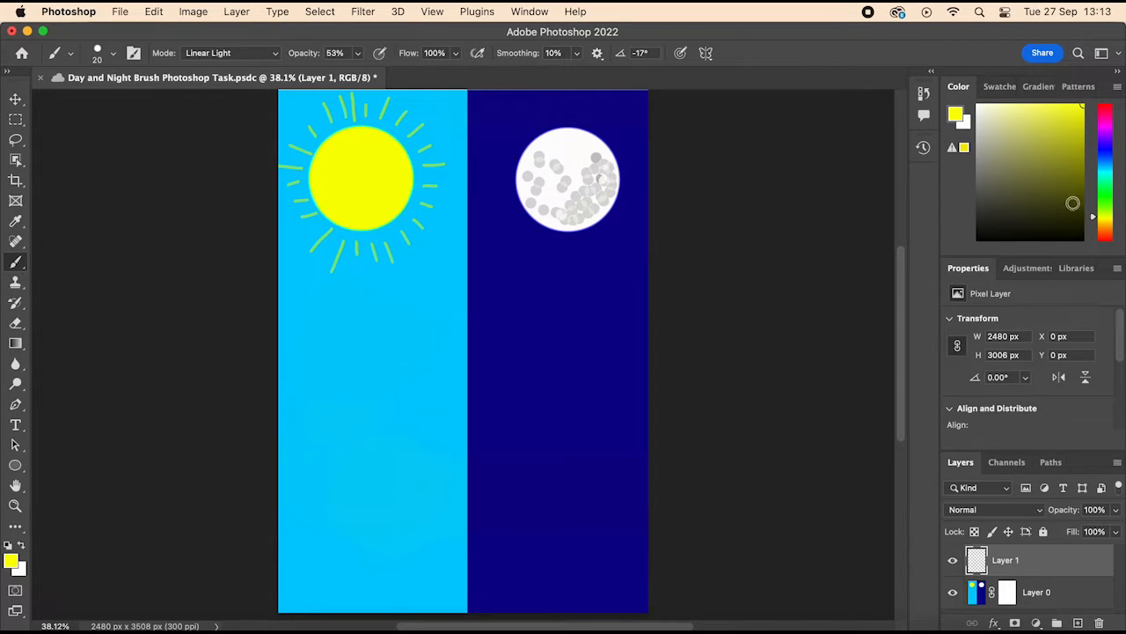
# Step: Change the foreground colour to mid grey and paint short dashes around the moon and a zigzag reflection beneath it
pyautogui.moveTo(1087, 106); pyautogui.dragTo(931, 149)
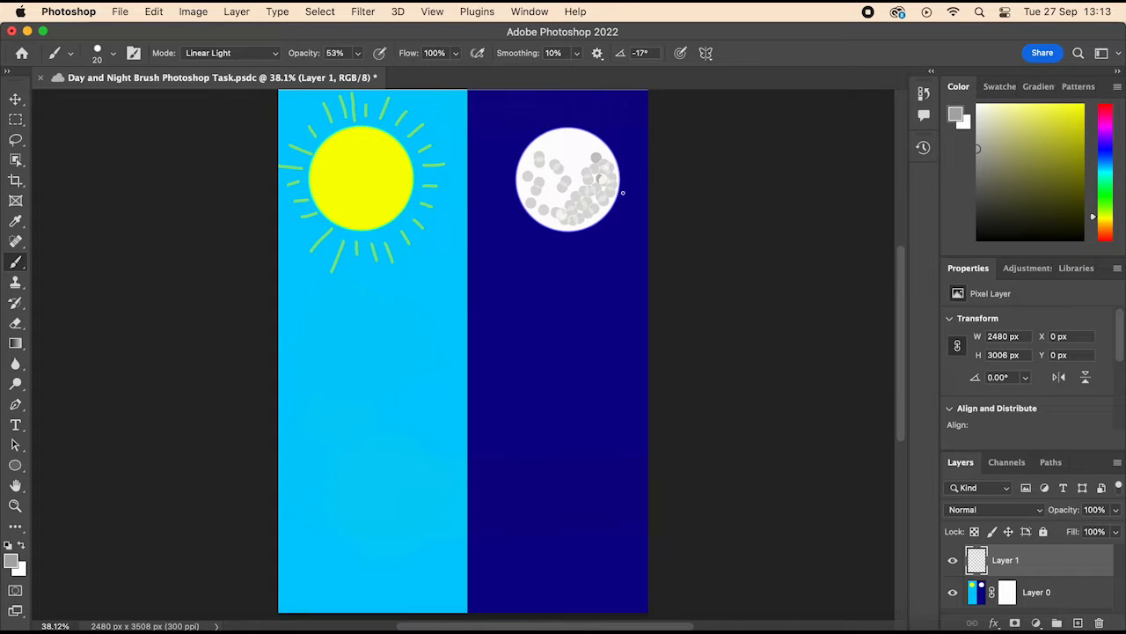
pyautogui.moveTo(622, 192); pyautogui.dragTo(608, 219)
pyautogui.moveTo(517, 209)
pyautogui.mouseDown()
pyautogui.moveTo(530, 223)
pyautogui.moveTo(591, 230)
pyautogui.mouseUp()
pyautogui.moveTo(613, 142); pyautogui.dragTo(619, 156)
pyautogui.moveTo(576, 124); pyautogui.dragTo(568, 126)
pyautogui.moveTo(554, 236)
pyautogui.mouseDown()
pyautogui.moveTo(595, 241)
pyautogui.moveTo(529, 243)
pyautogui.moveTo(590, 256)
pyautogui.moveTo(539, 277)
pyautogui.moveTo(548, 291)
pyautogui.moveTo(580, 294)
pyautogui.moveTo(563, 297)
pyautogui.moveTo(568, 311)
pyautogui.moveTo(513, 316)
pyautogui.moveTo(613, 335)
pyautogui.moveTo(584, 334)
pyautogui.mouseUp()
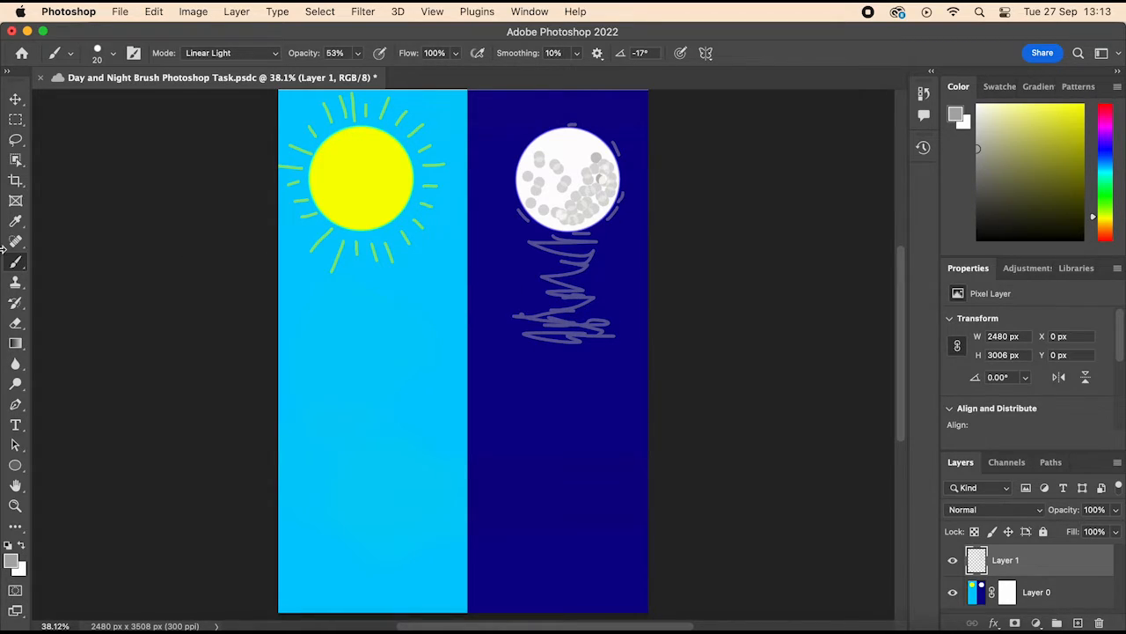
# Step: Change the foreground colour back to bright yellow and paint two outer ray strokes below the sun
pyautogui.click(1083, 107)
pyautogui.moveTo(313, 284)
pyautogui.mouseDown()
pyautogui.moveTo(303, 291)
pyautogui.moveTo(362, 304)
pyautogui.mouseUp()
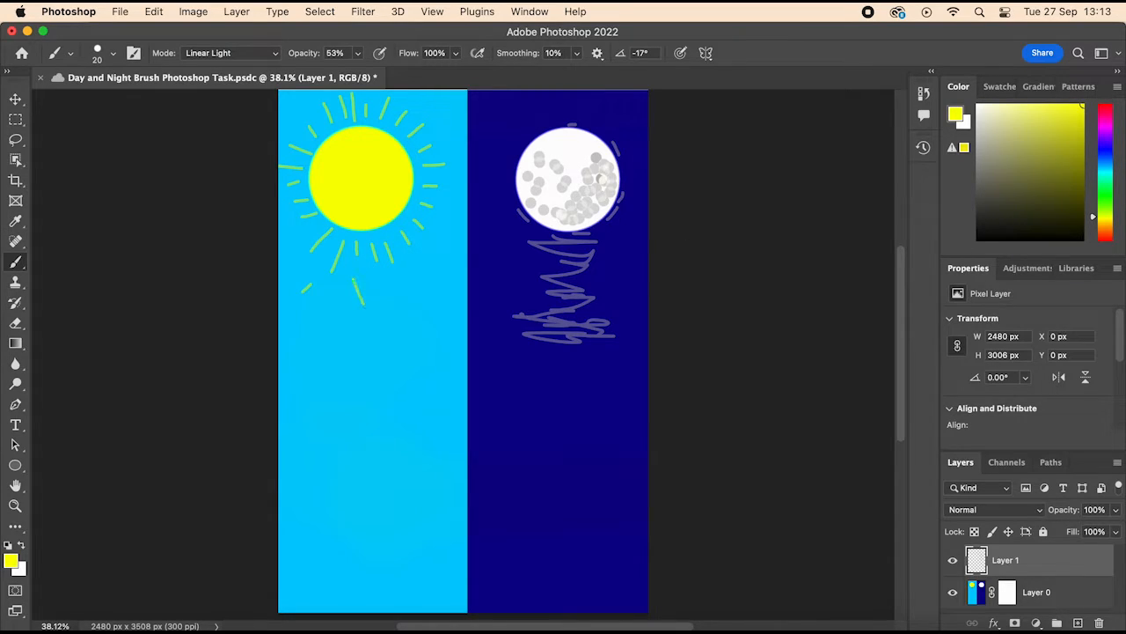
# Step: Try three more outer ray strokes to the lower right of the sun and undo them
pyautogui.moveTo(431, 272); pyautogui.dragTo(437, 291)
pyautogui.moveTo(438, 248); pyautogui.dragTo(468, 268)
pyautogui.moveTo(395, 287); pyautogui.dragTo(405, 301)
pyautogui.press('super+z')
pyautogui.press('super+z')
pyautogui.press('super+z')
# Step: Paint more outer yellow rays below, above and beside the sun, saving the document along the way
pyautogui.moveTo(400, 286); pyautogui.dragTo(404, 303)
pyautogui.press('super+s')
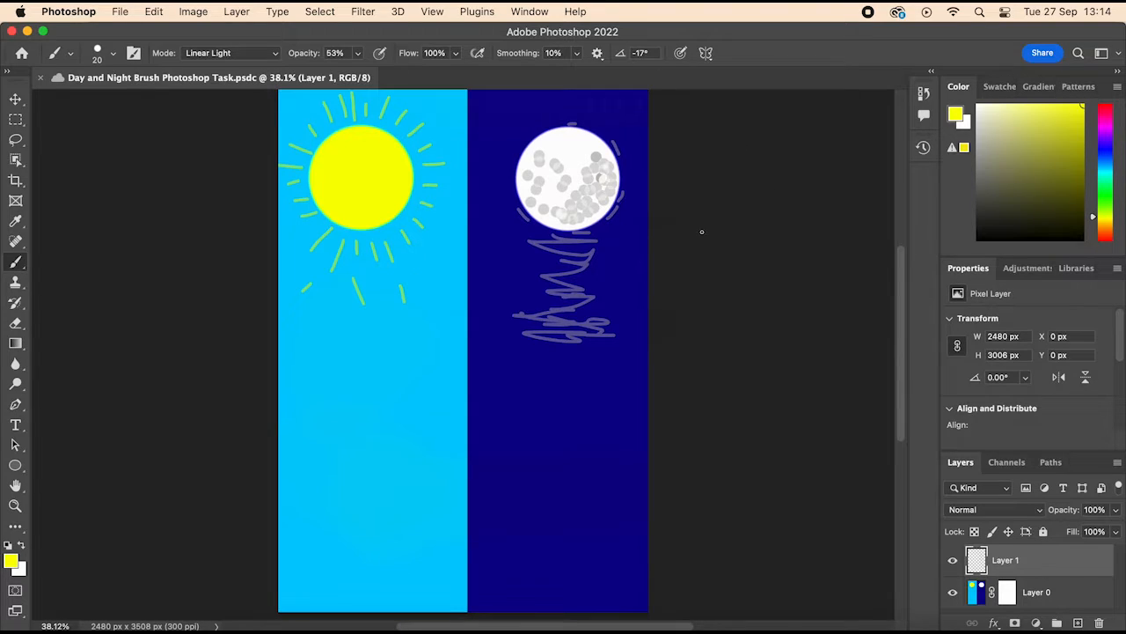
pyautogui.moveTo(427, 270); pyautogui.dragTo(442, 297)
pyautogui.moveTo(430, 133)
pyautogui.mouseDown()
pyautogui.moveTo(455, 123)
pyautogui.moveTo(438, 100)
pyautogui.mouseUp()
pyautogui.moveTo(307, 111)
pyautogui.mouseDown()
pyautogui.moveTo(296, 92)
pyautogui.moveTo(282, 98)
pyautogui.mouseUp()
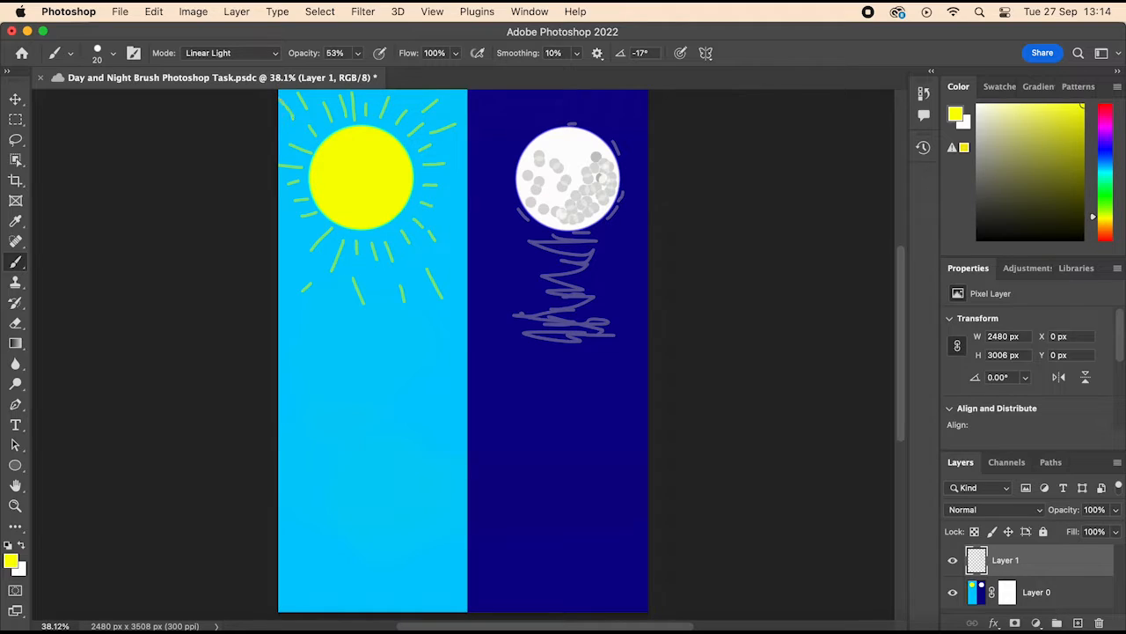
pyautogui.moveTo(291, 240); pyautogui.dragTo(279, 250)
pyautogui.moveTo(445, 202)
pyautogui.mouseDown()
pyautogui.moveTo(463, 203)
pyautogui.moveTo(458, 176)
pyautogui.mouseUp()
# Step: Set the brush size to 68 px and change the foreground colour to dark reddish brown
pyautogui.click(112, 55)
pyautogui.moveTo(102, 104); pyautogui.dragTo(123, 106)
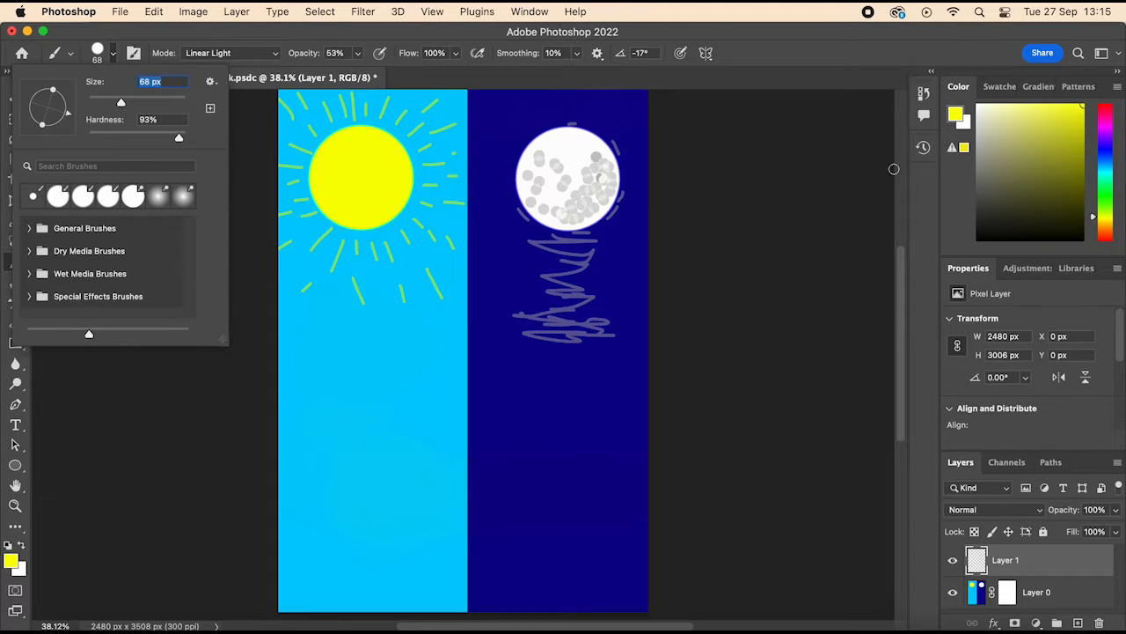
pyautogui.moveTo(1103, 220); pyautogui.dragTo(1104, 234)
pyautogui.click(1020, 174)
pyautogui.click(1031, 188)
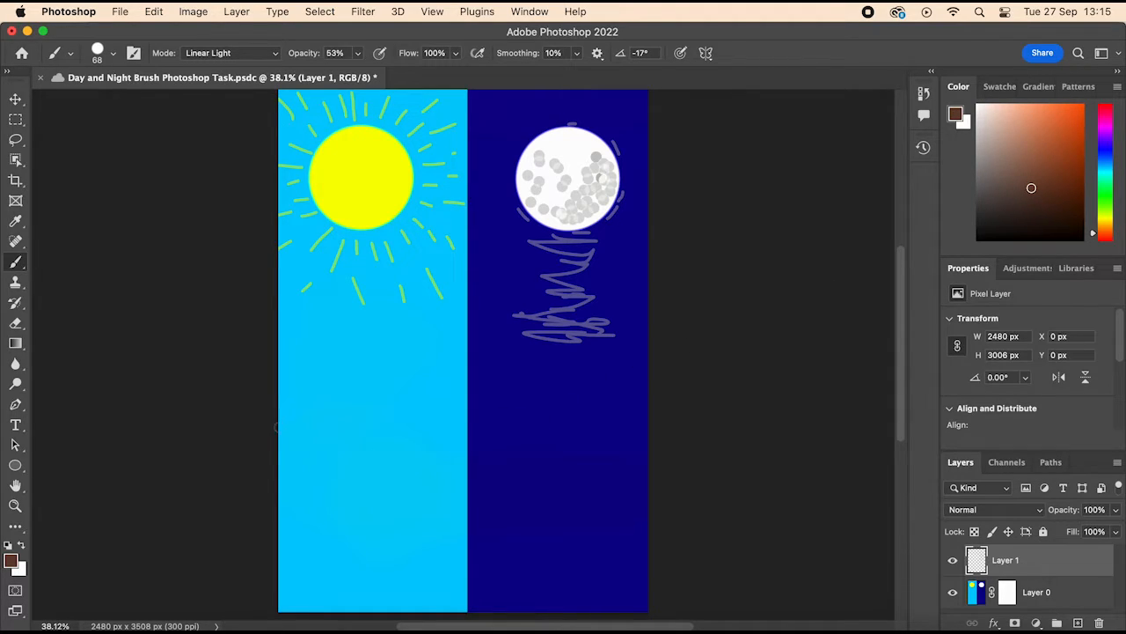
# Step: Paint a horizontal brown band across both halves below the reflection, raising the brush opacity to 100% and thickening it with more strokes
pyautogui.moveTo(278, 427)
pyautogui.mouseDown()
pyautogui.moveTo(594, 446)
pyautogui.moveTo(707, 439)
pyautogui.mouseUp()
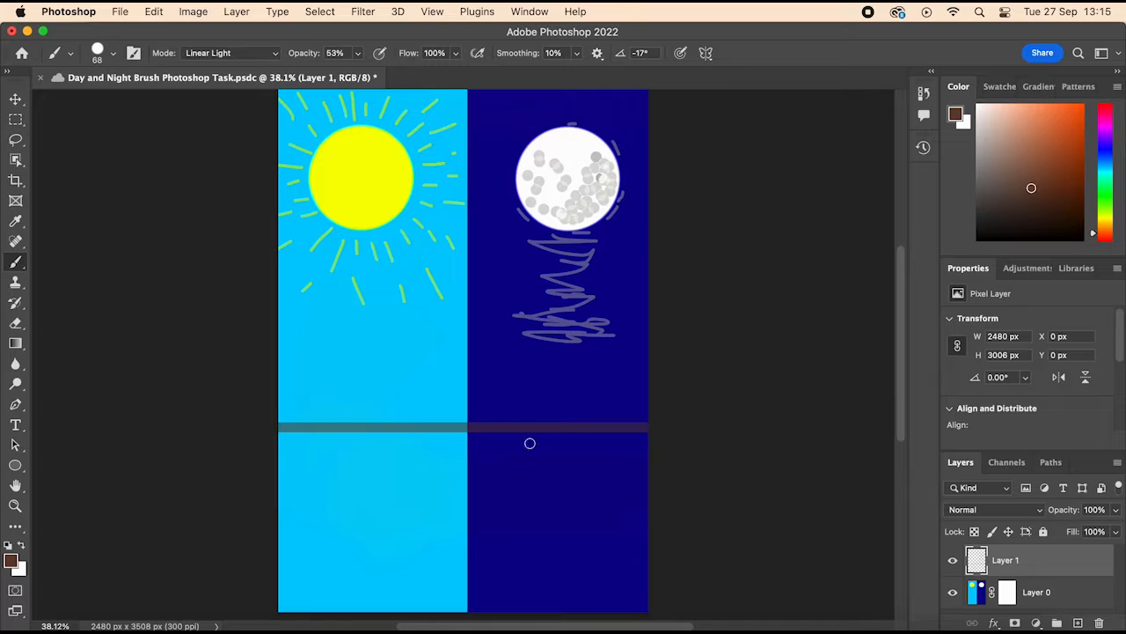
pyautogui.click(357, 53)
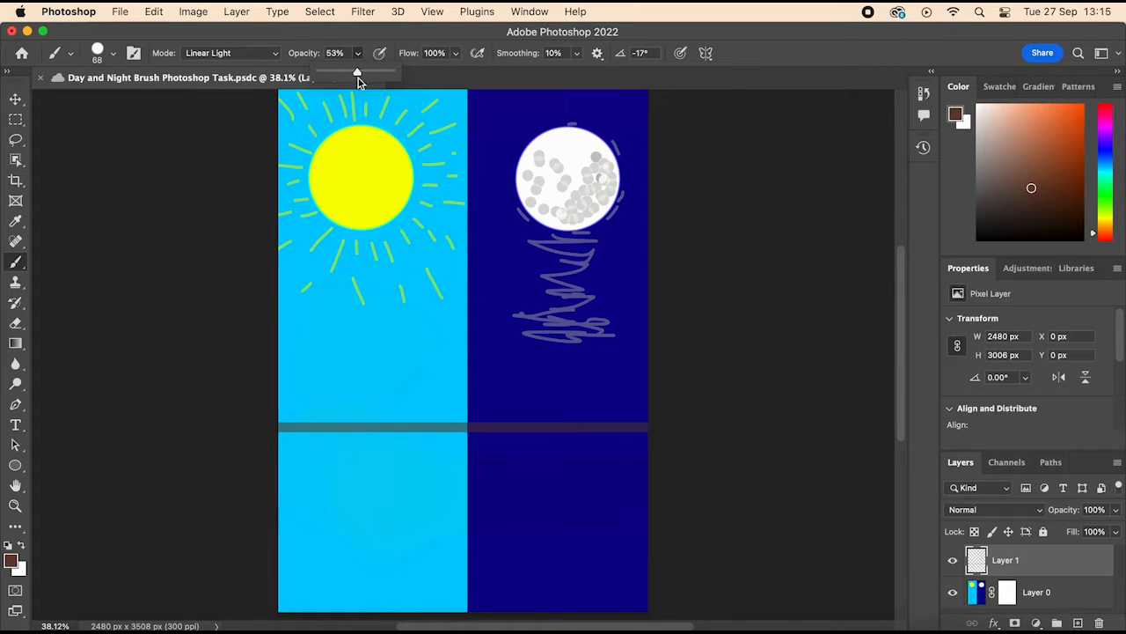
pyautogui.moveTo(368, 79); pyautogui.dragTo(426, 87)
pyautogui.moveTo(279, 428); pyautogui.dragTo(728, 438)
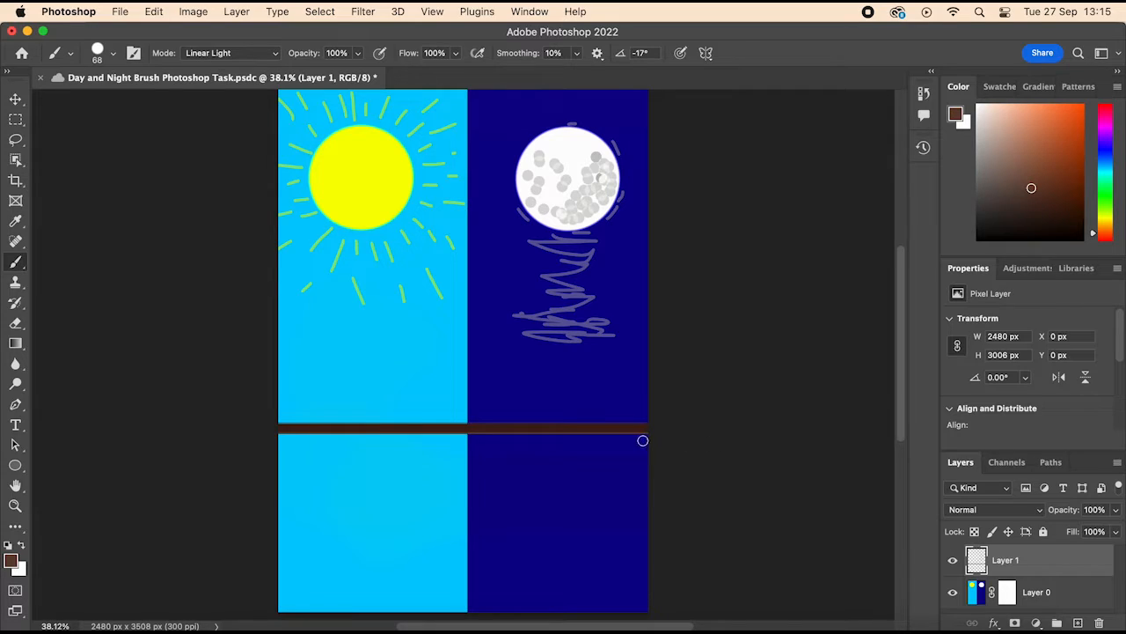
pyautogui.moveTo(642, 440)
pyautogui.mouseDown()
pyautogui.moveTo(316, 449)
pyautogui.moveTo(443, 440)
pyautogui.moveTo(353, 442)
pyautogui.mouseUp()
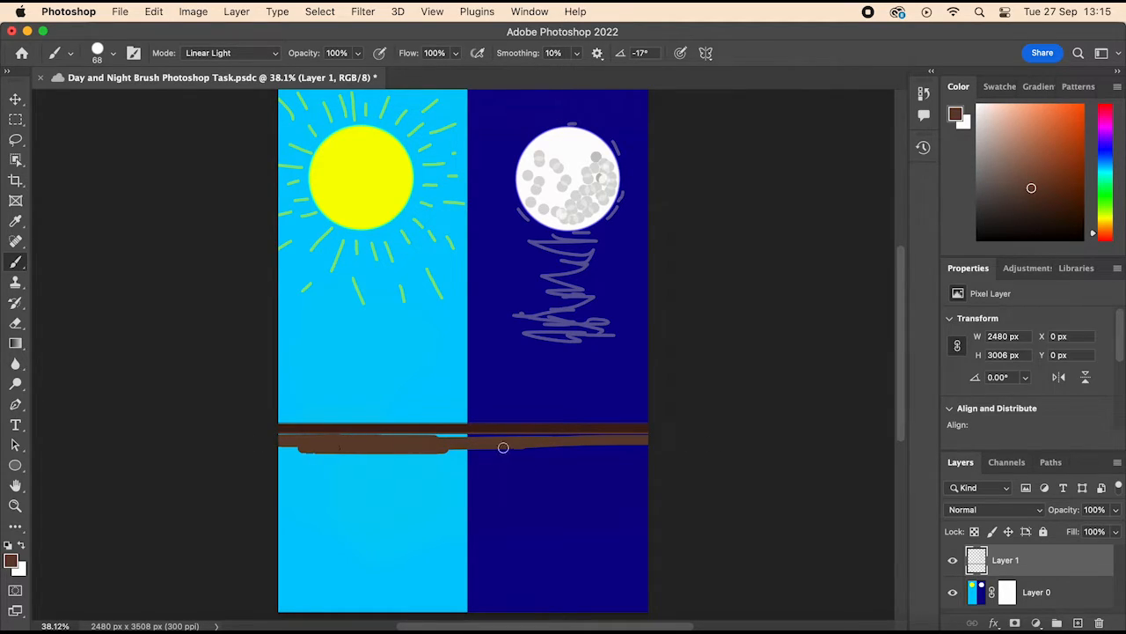
pyautogui.moveTo(503, 447)
pyautogui.mouseDown()
pyautogui.moveTo(617, 460)
pyautogui.moveTo(542, 449)
pyautogui.moveTo(537, 438)
pyautogui.moveTo(426, 461)
pyautogui.moveTo(528, 464)
pyautogui.mouseUp()
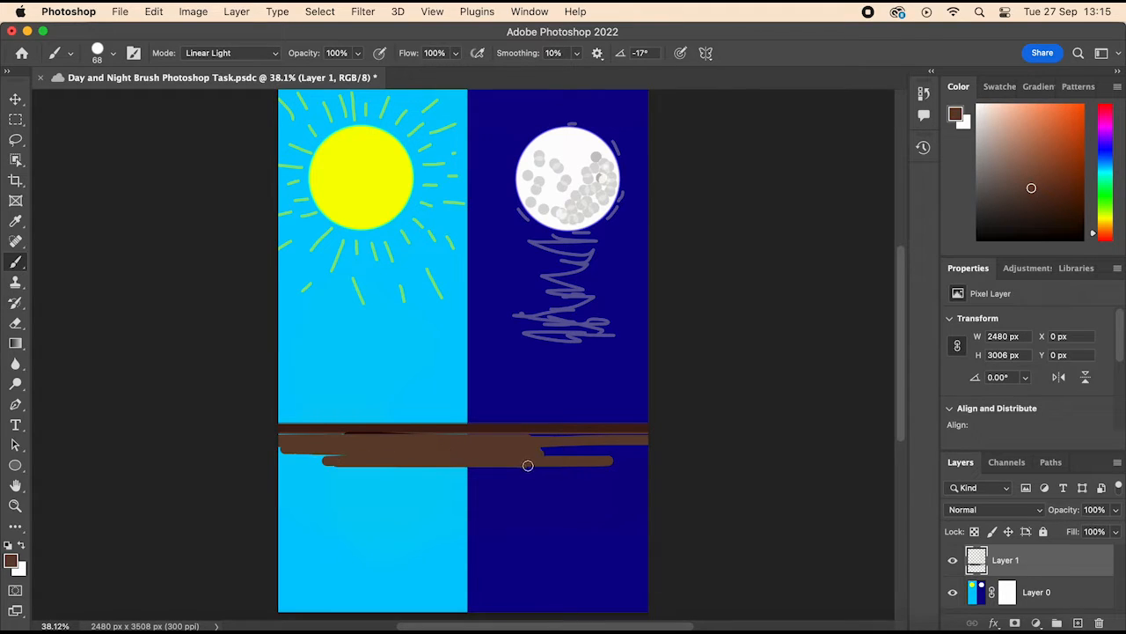
# Step: Set the brush size to 2120 px and cover the whole canvas below the brown band's upper edge with a black ground
pyautogui.click(112, 54)
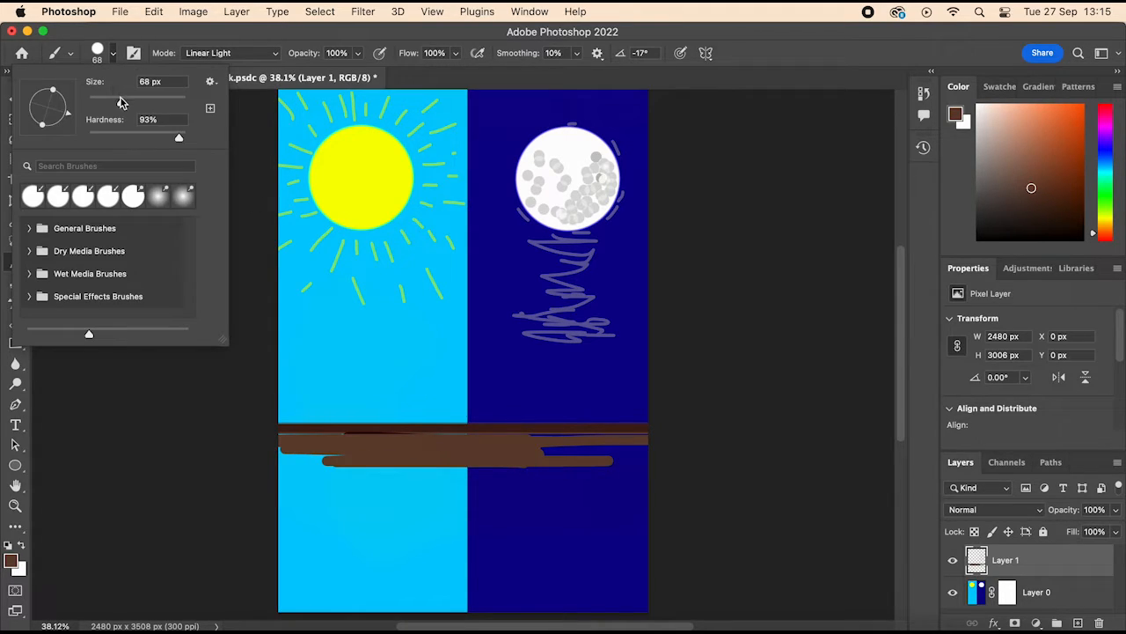
pyautogui.moveTo(121, 99); pyautogui.dragTo(322, 141)
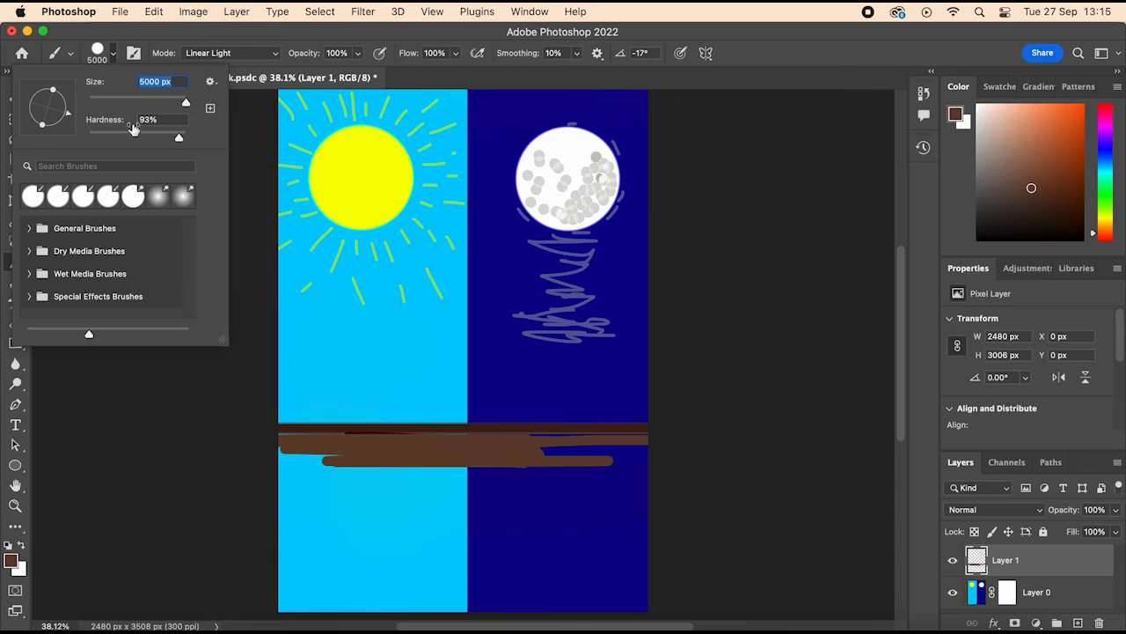
pyautogui.moveTo(159, 103); pyautogui.dragTo(181, 106)
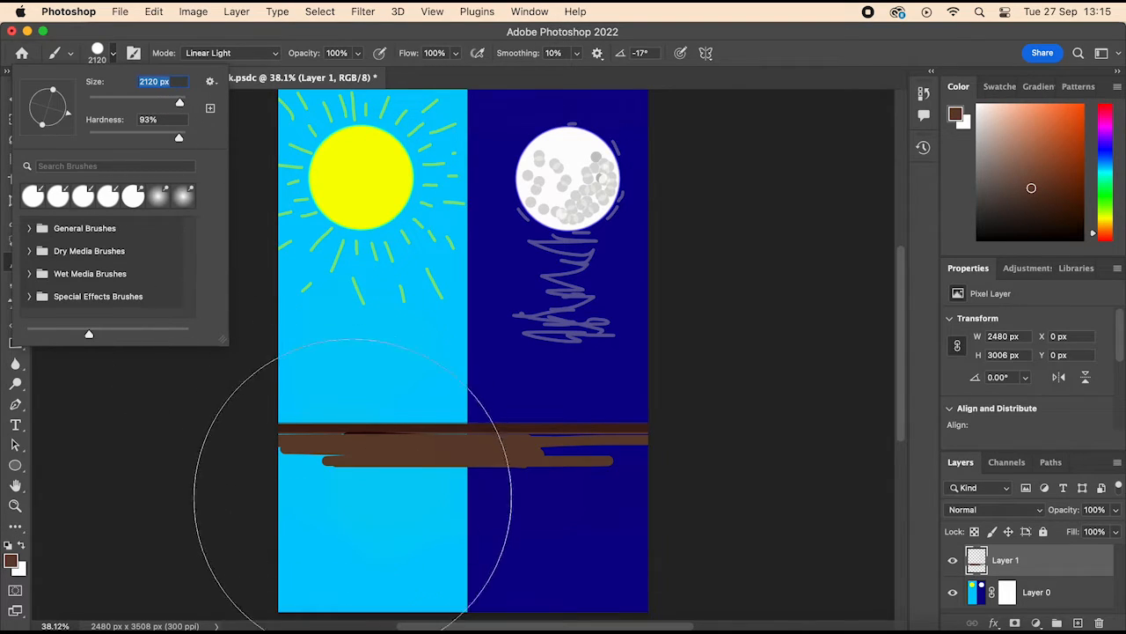
pyautogui.moveTo(345, 589)
pyautogui.mouseDown()
pyautogui.moveTo(630, 594)
pyautogui.moveTo(619, 593)
pyautogui.moveTo(634, 585)
pyautogui.moveTo(352, 577)
pyautogui.moveTo(249, 550)
pyautogui.moveTo(266, 578)
pyautogui.moveTo(600, 577)
pyautogui.moveTo(668, 589)
pyautogui.moveTo(596, 584)
pyautogui.moveTo(642, 578)
pyautogui.moveTo(625, 576)
pyautogui.moveTo(516, 584)
pyautogui.mouseUp()
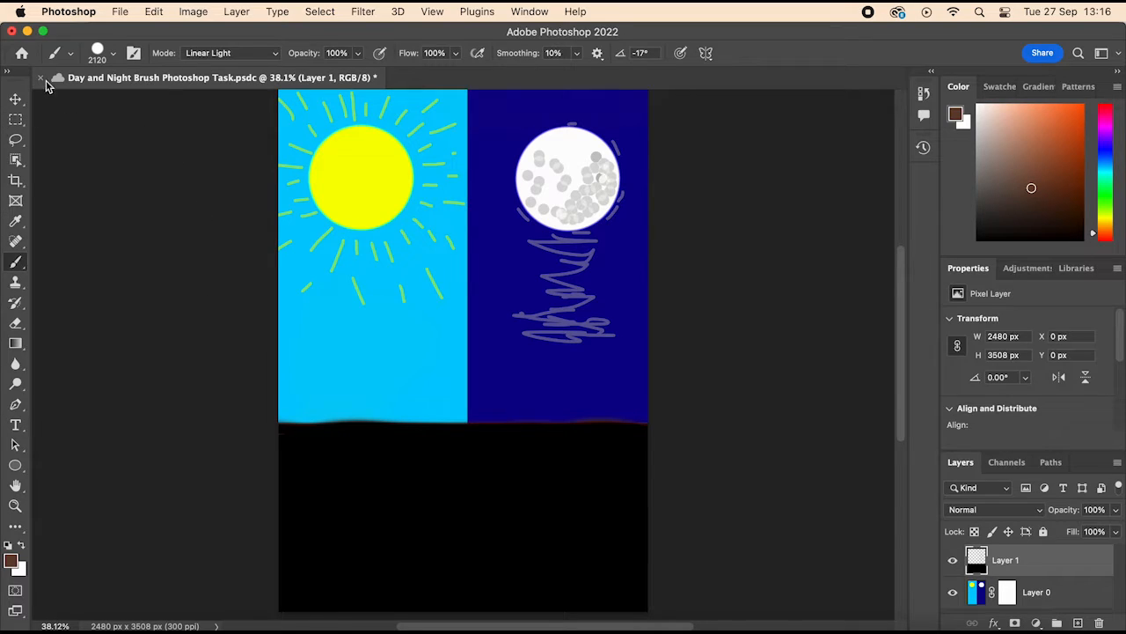
# Step: Reduce the brush size to 59 px and change the foreground colour to a pale sandy yellow
pyautogui.click(112, 55)
pyautogui.moveTo(180, 103); pyautogui.dragTo(123, 110)
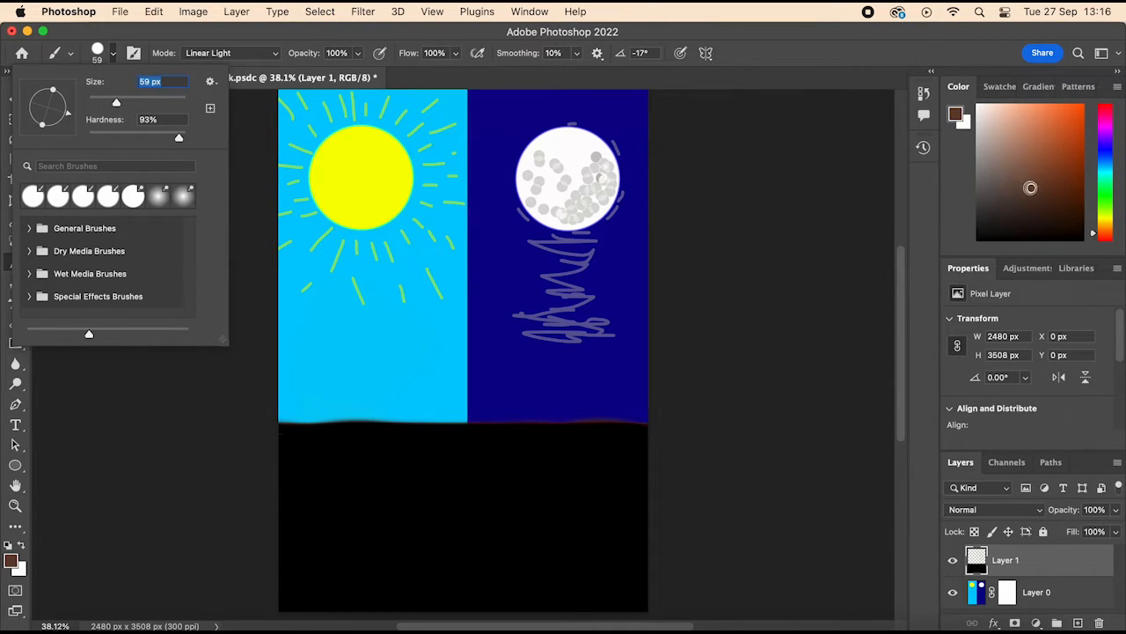
pyautogui.moveTo(1032, 188); pyautogui.dragTo(976, 112)
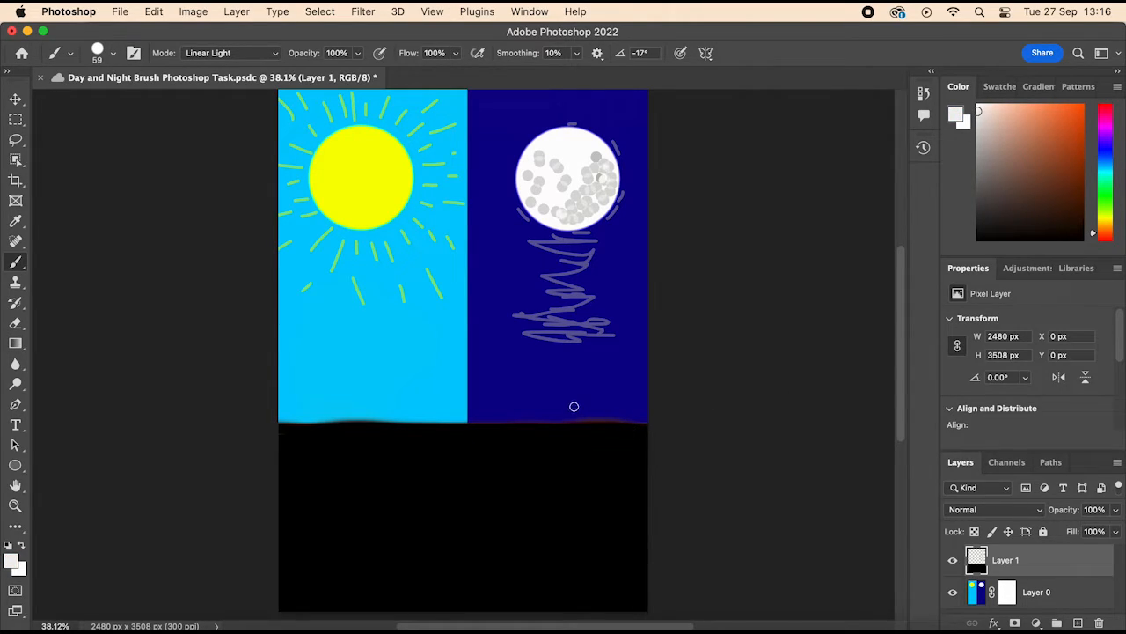
pyautogui.click(108, 54)
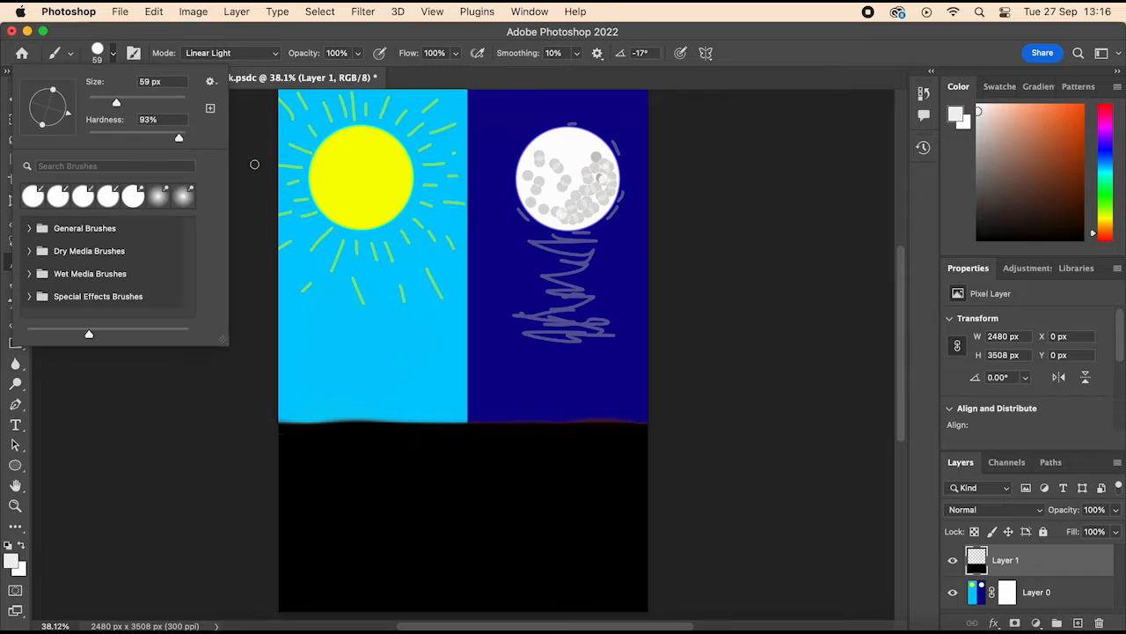
pyautogui.scroll(-2, 402, 235)
pyautogui.hscroll(-1, 402, 235)
pyautogui.scroll(5, 399, 250)
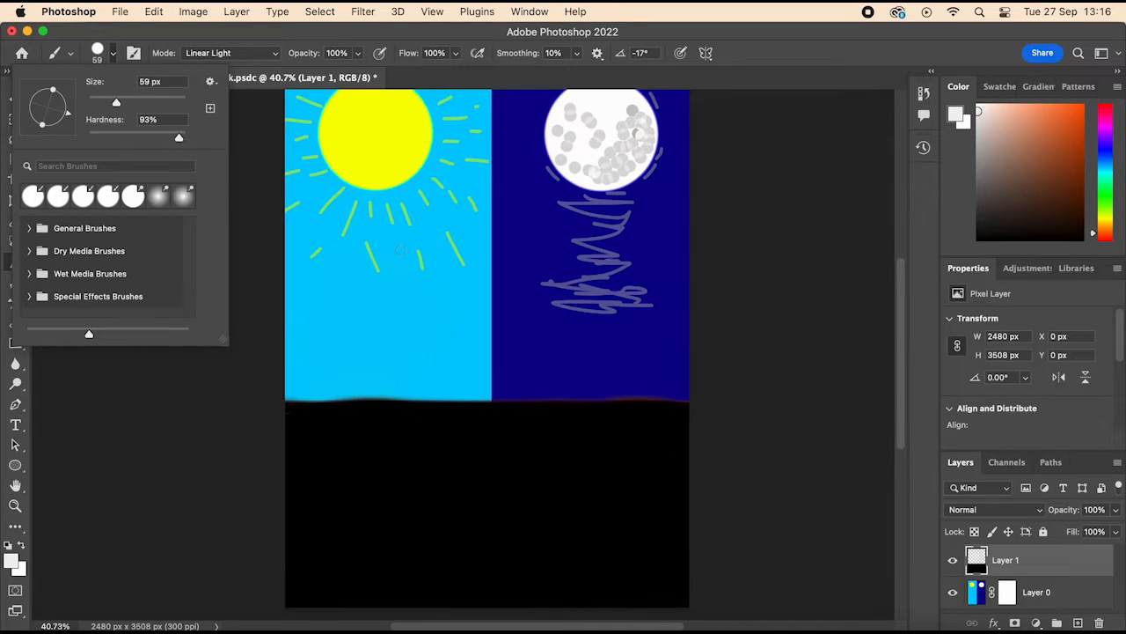
pyautogui.scroll(3, 399, 251)
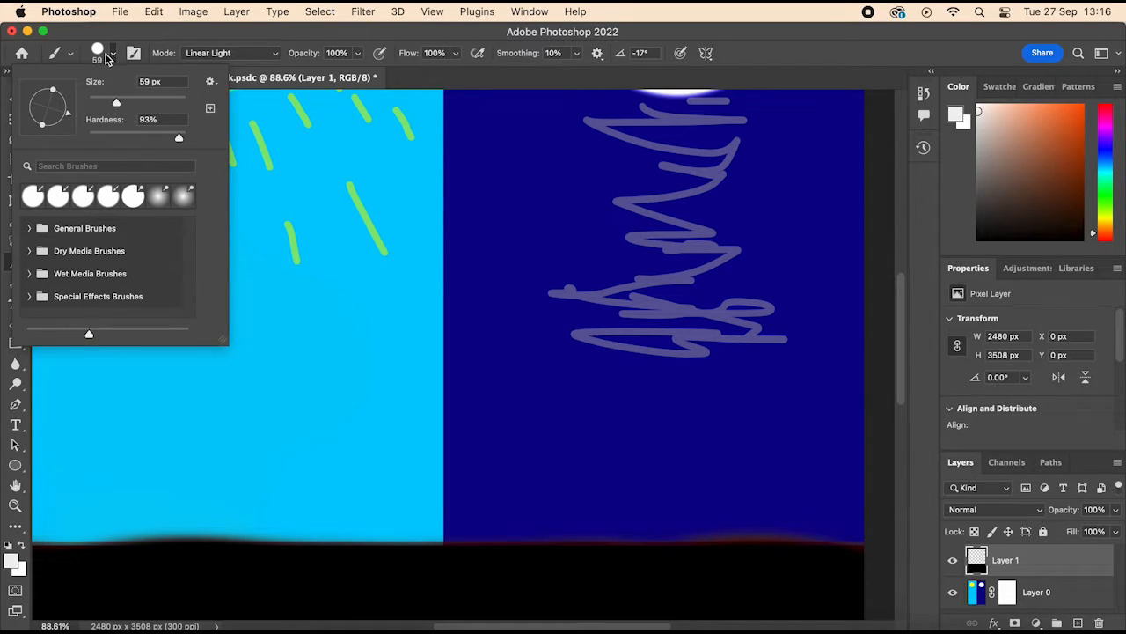
pyautogui.moveTo(1099, 232); pyautogui.dragTo(1107, 223)
pyautogui.click(984, 117)
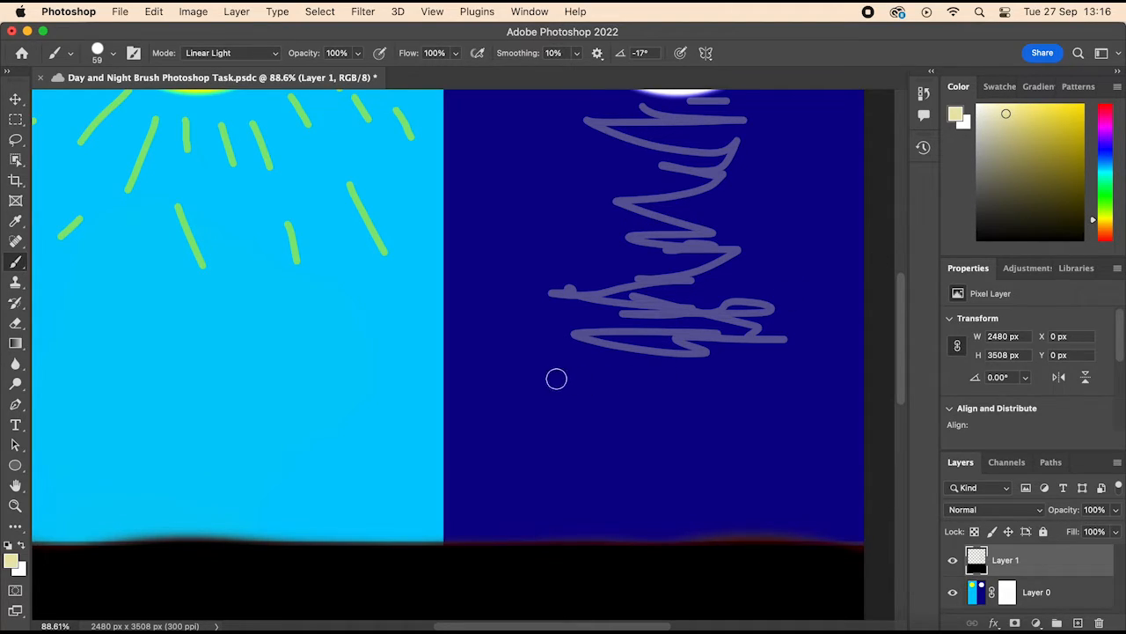
# Step: Test pale yellow strokes below the moon's reflection, enlarge the brush to 150 px, and undo the test strokes
pyautogui.moveTo(460, 376)
pyautogui.mouseDown()
pyautogui.moveTo(504, 379)
pyautogui.moveTo(459, 377)
pyautogui.moveTo(596, 366)
pyautogui.moveTo(468, 368)
pyautogui.moveTo(611, 363)
pyautogui.moveTo(617, 352)
pyautogui.moveTo(676, 365)
pyautogui.moveTo(640, 376)
pyautogui.moveTo(575, 362)
pyautogui.moveTo(772, 357)
pyautogui.moveTo(763, 373)
pyautogui.moveTo(670, 382)
pyautogui.moveTo(741, 393)
pyautogui.moveTo(643, 401)
pyautogui.moveTo(444, 398)
pyautogui.moveTo(445, 377)
pyautogui.moveTo(454, 466)
pyautogui.mouseUp()
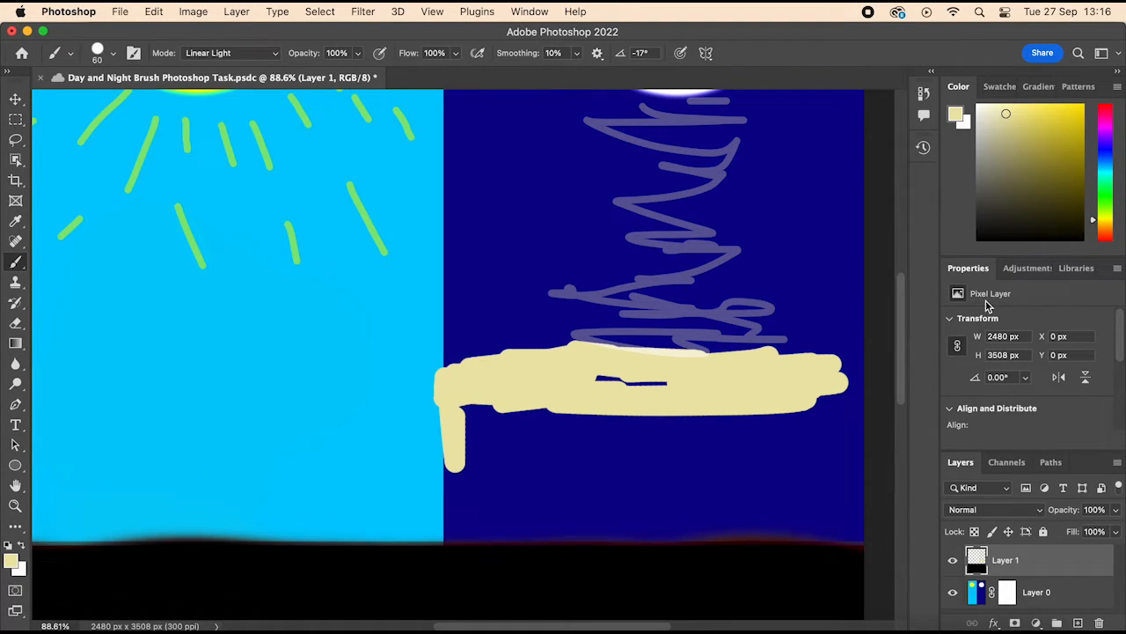
pyautogui.press(']')
pyautogui.press(']')
pyautogui.press(']')
pyautogui.press(']')
pyautogui.press(']')
pyautogui.moveTo(674, 396); pyautogui.dragTo(696, 406)
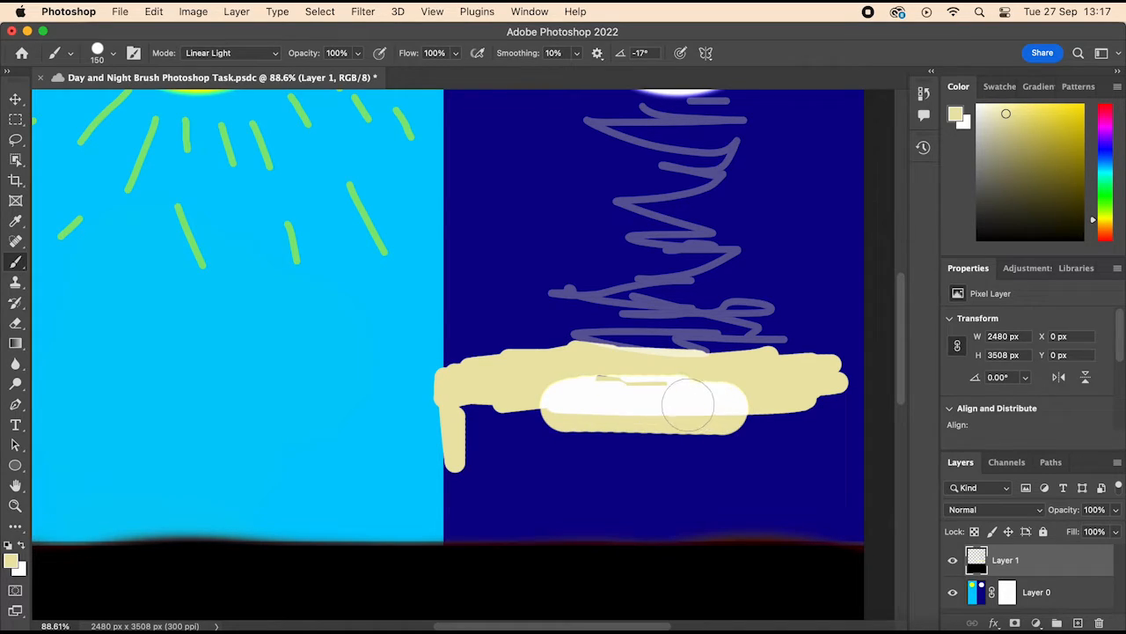
pyautogui.press('super+z')
pyautogui.press('super+z')
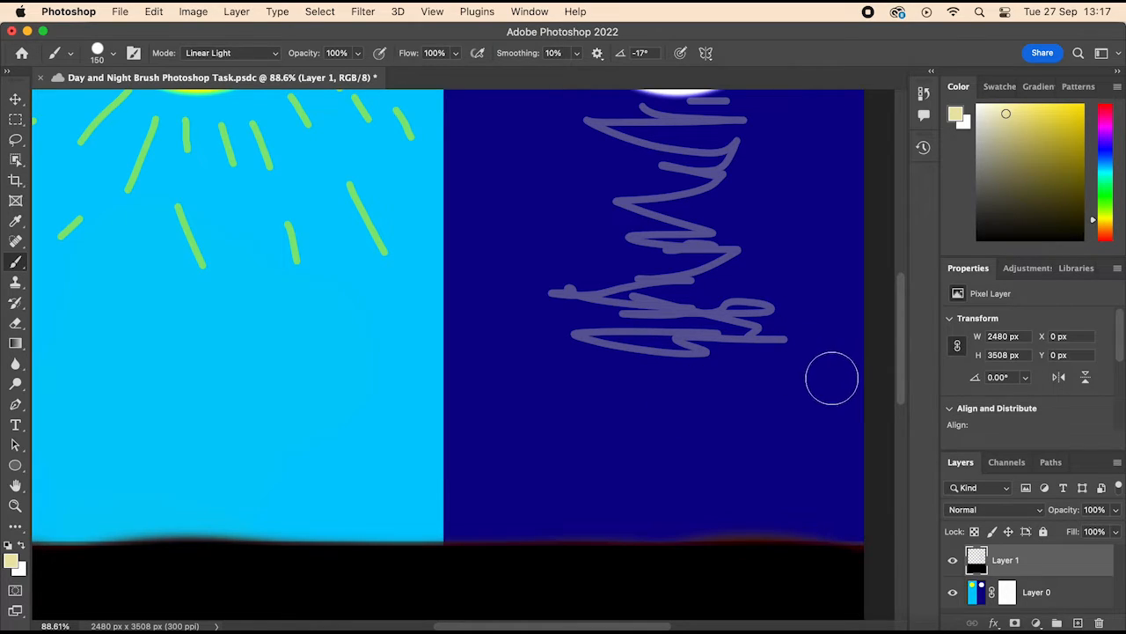
# Step: Paint a wide pale yellow sand area across both halves above the black ground, and pick a darker khaki foreground colour
pyautogui.moveTo(830, 377)
pyautogui.mouseDown()
pyautogui.moveTo(703, 378)
pyautogui.moveTo(488, 360)
pyautogui.moveTo(819, 398)
pyautogui.moveTo(454, 399)
pyautogui.moveTo(556, 436)
pyautogui.moveTo(879, 461)
pyautogui.moveTo(869, 448)
pyautogui.moveTo(472, 446)
pyautogui.moveTo(648, 489)
pyautogui.moveTo(864, 509)
pyautogui.moveTo(618, 500)
pyautogui.moveTo(552, 516)
pyautogui.moveTo(482, 503)
pyautogui.moveTo(462, 515)
pyautogui.moveTo(780, 531)
pyautogui.moveTo(441, 451)
pyautogui.moveTo(525, 438)
pyautogui.moveTo(371, 444)
pyautogui.moveTo(243, 471)
pyautogui.moveTo(429, 512)
pyautogui.moveTo(153, 484)
pyautogui.moveTo(252, 502)
pyautogui.moveTo(62, 502)
pyautogui.moveTo(94, 477)
pyautogui.moveTo(211, 452)
pyautogui.moveTo(138, 403)
pyautogui.moveTo(45, 383)
pyautogui.moveTo(56, 360)
pyautogui.moveTo(209, 375)
pyautogui.moveTo(41, 408)
pyautogui.moveTo(88, 485)
pyautogui.moveTo(40, 477)
pyautogui.moveTo(93, 510)
pyautogui.moveTo(48, 515)
pyautogui.moveTo(77, 476)
pyautogui.moveTo(123, 507)
pyautogui.moveTo(79, 502)
pyautogui.moveTo(232, 524)
pyautogui.moveTo(885, 528)
pyautogui.mouseUp()
pyautogui.click(1009, 149)
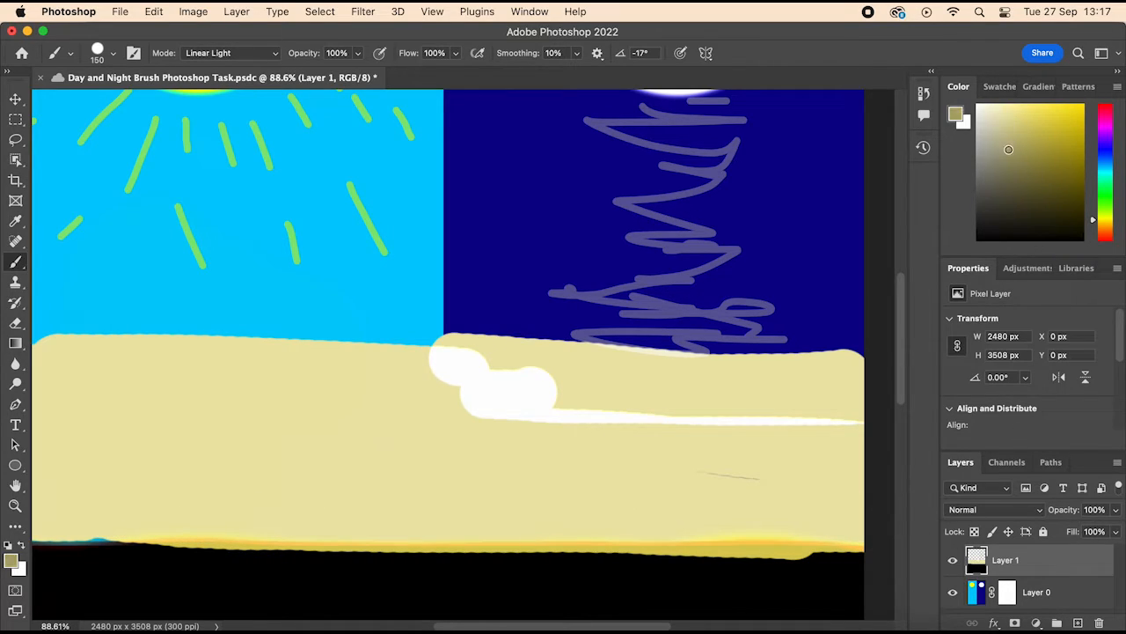
# Step: Undo the pale yellow sand strokes painted across both halves above the black ground
pyautogui.moveTo(452, 372); pyautogui.dragTo(646, 390)
pyautogui.press('super+z')
pyautogui.press('super+z')
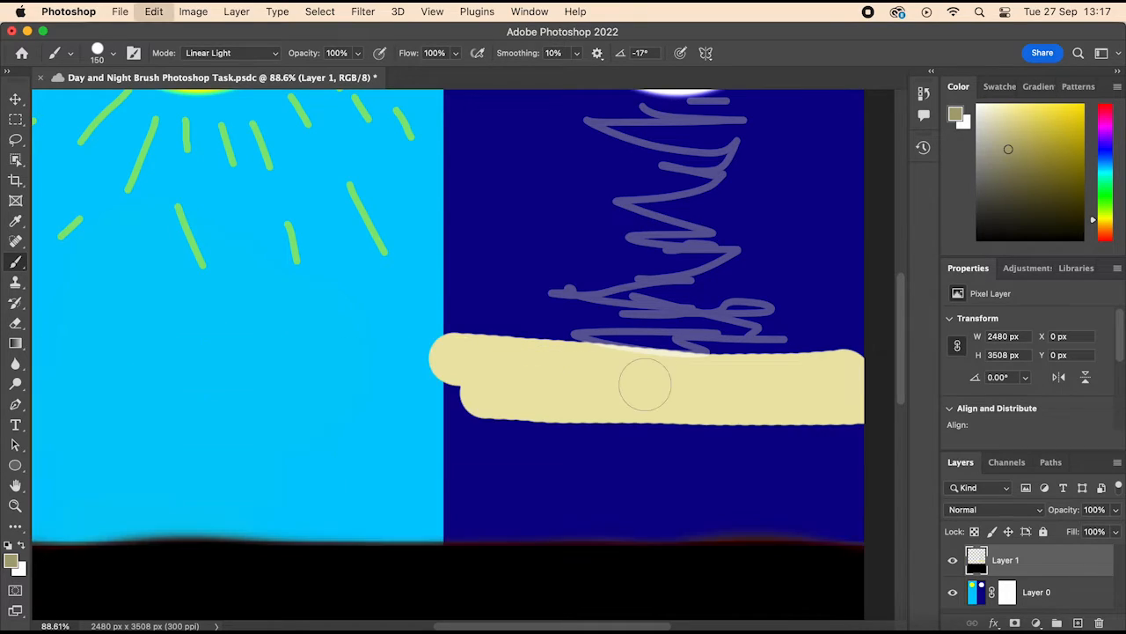
pyautogui.press('super+z')
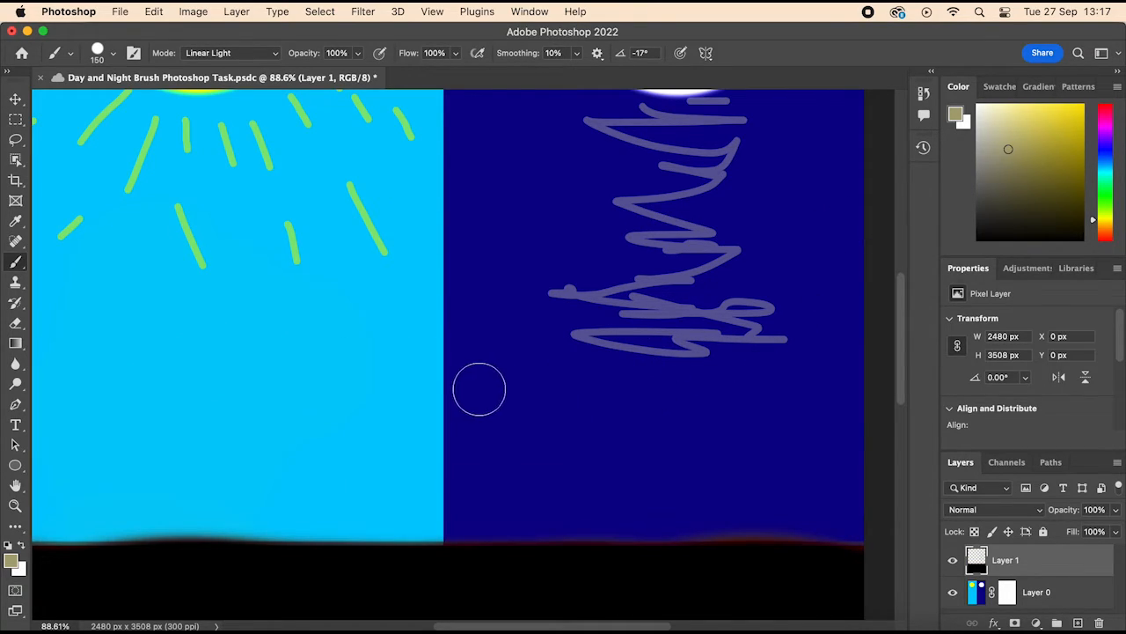
# Step: Try painting khaki sand strokes with the 150 px brush below the moon's reflection, and undo them
pyautogui.moveTo(470, 383)
pyautogui.mouseDown()
pyautogui.moveTo(854, 382)
pyautogui.moveTo(795, 419)
pyautogui.moveTo(472, 424)
pyautogui.moveTo(466, 434)
pyautogui.moveTo(473, 428)
pyautogui.moveTo(495, 468)
pyautogui.moveTo(788, 475)
pyautogui.moveTo(834, 455)
pyautogui.mouseUp()
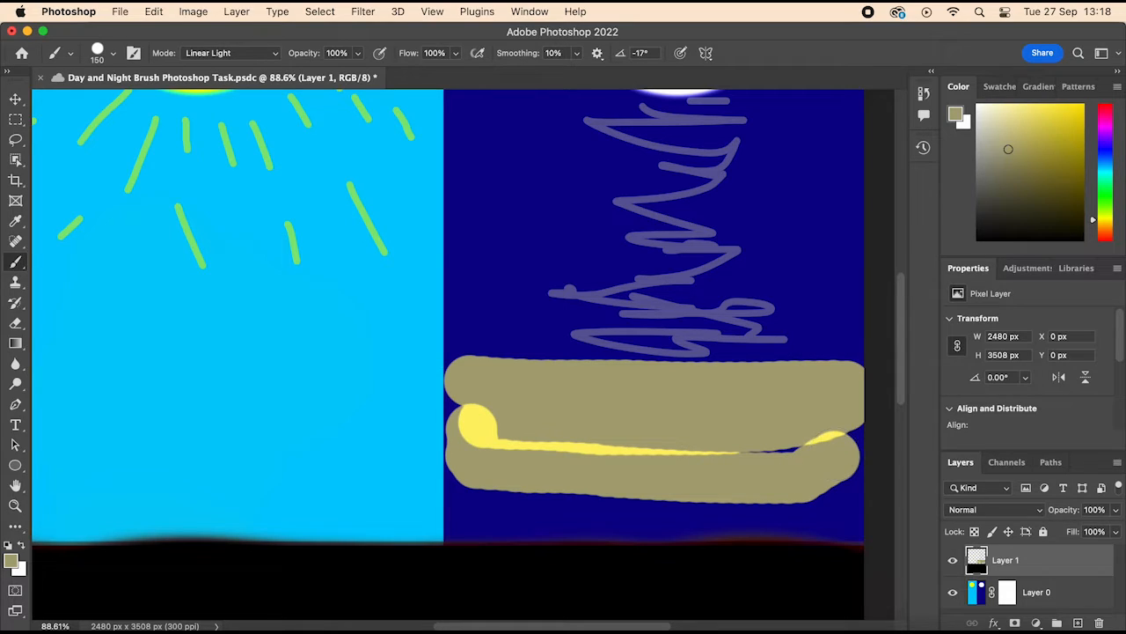
pyautogui.press('super+z')
pyautogui.press('super+z')
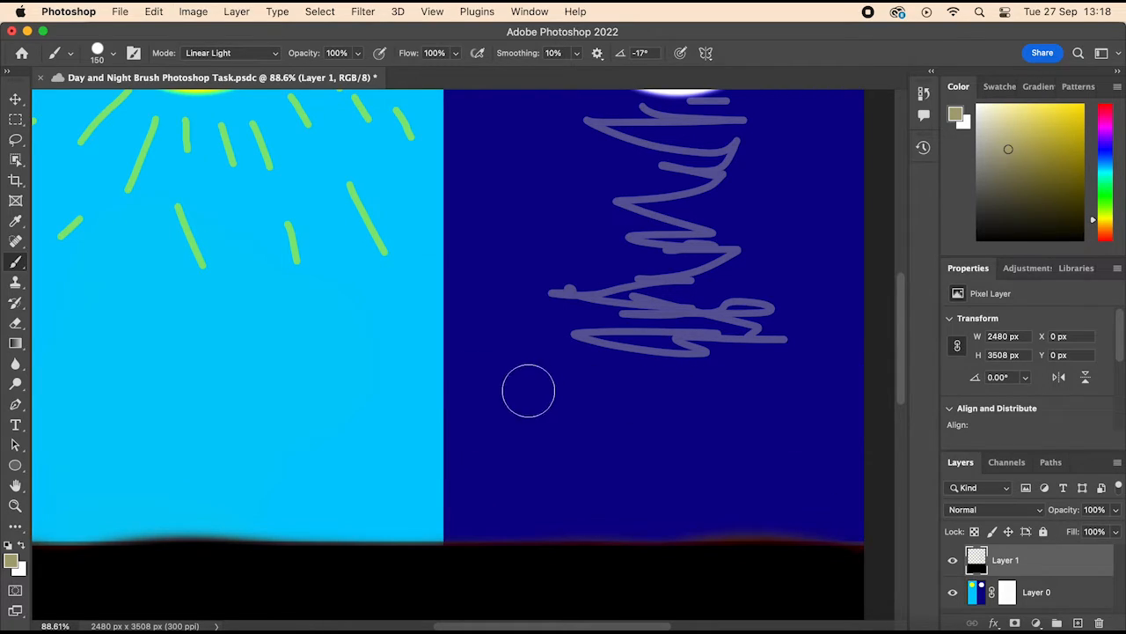
# Step: Enlarge the brush to 250 px and paint a khaki sand block across the night half, from the moon's reflection down to the black ground
pyautogui.press(']')
pyautogui.press(']')
pyautogui.press(']')
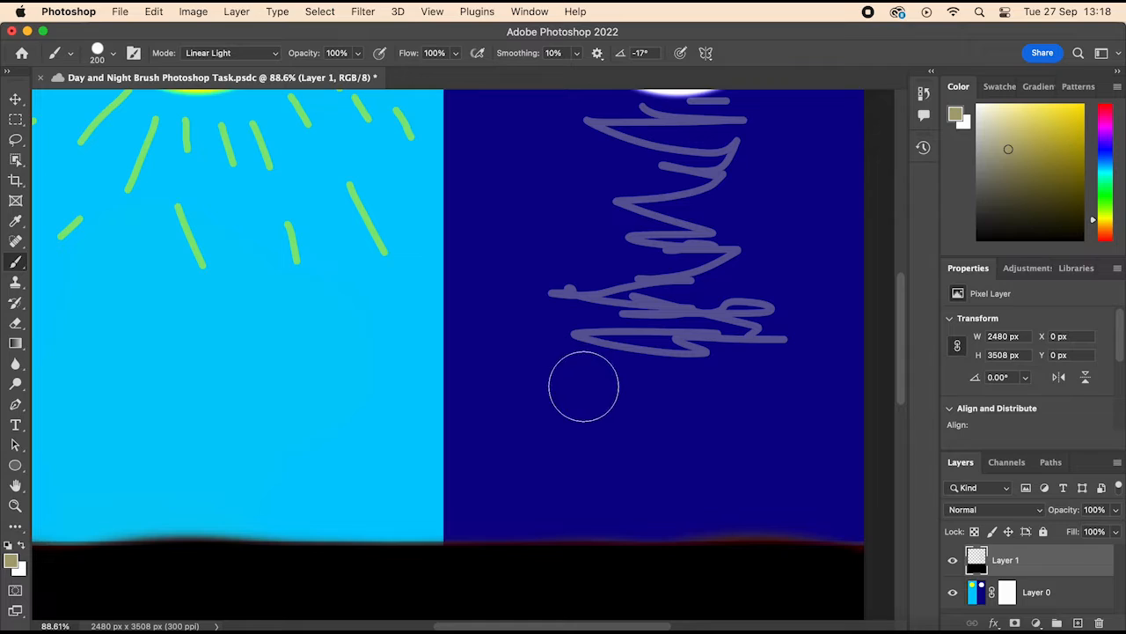
pyautogui.moveTo(484, 392)
pyautogui.mouseDown()
pyautogui.moveTo(803, 392)
pyautogui.moveTo(833, 397)
pyautogui.moveTo(844, 422)
pyautogui.moveTo(819, 455)
pyautogui.moveTo(759, 463)
pyautogui.moveTo(510, 440)
pyautogui.moveTo(490, 478)
pyautogui.moveTo(503, 493)
pyautogui.moveTo(593, 506)
pyautogui.moveTo(888, 499)
pyautogui.mouseUp()
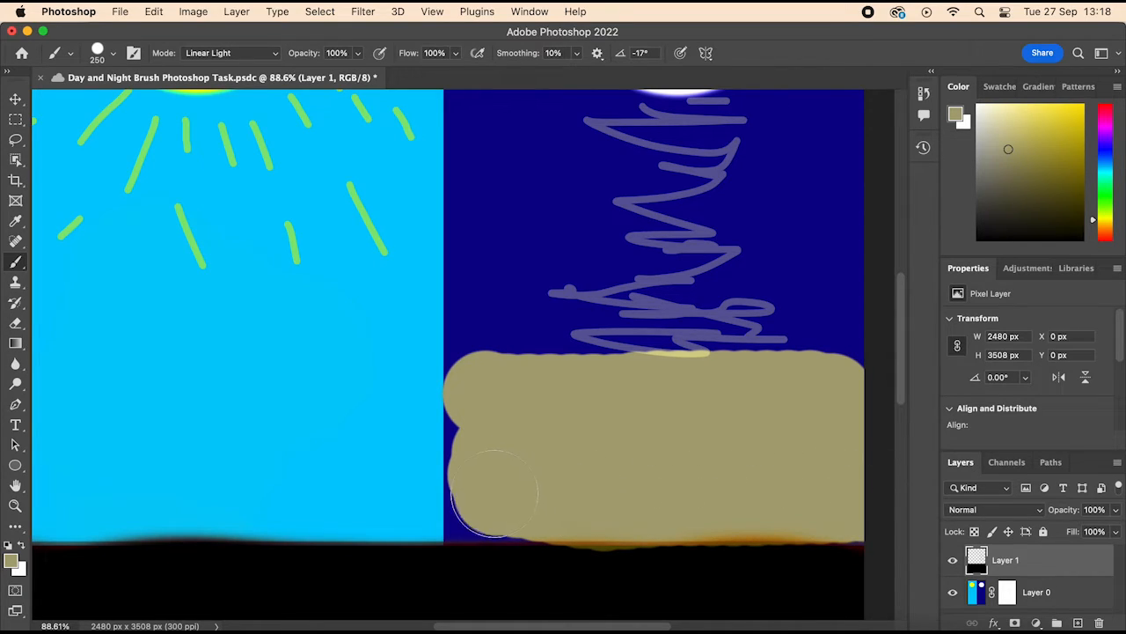
pyautogui.moveTo(494, 494); pyautogui.dragTo(486, 443)
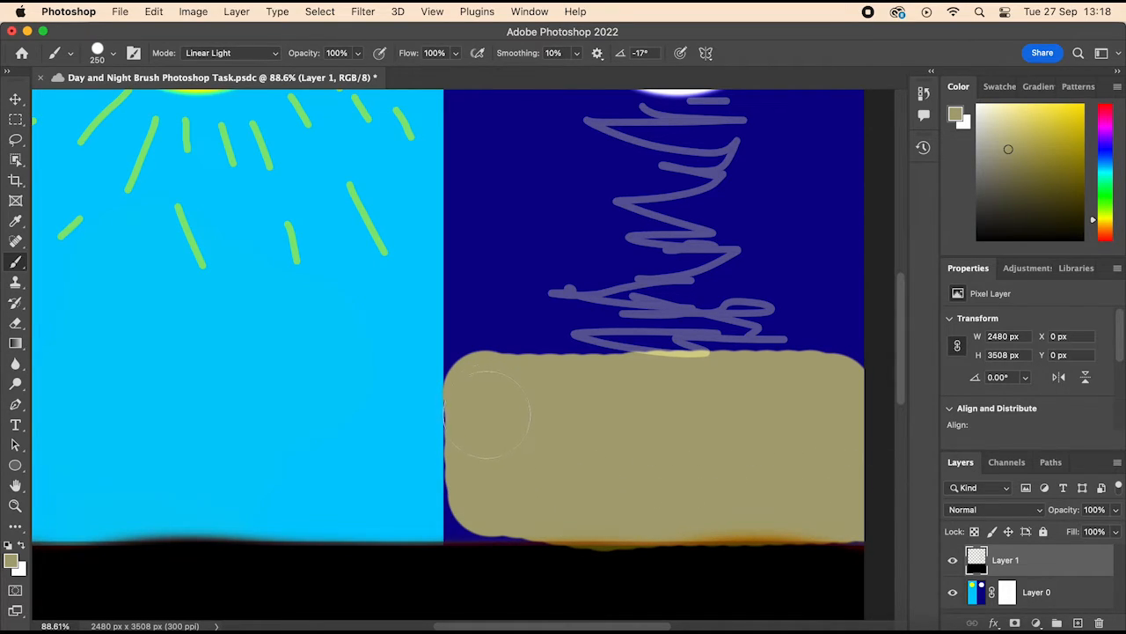
pyautogui.click(71, 53)
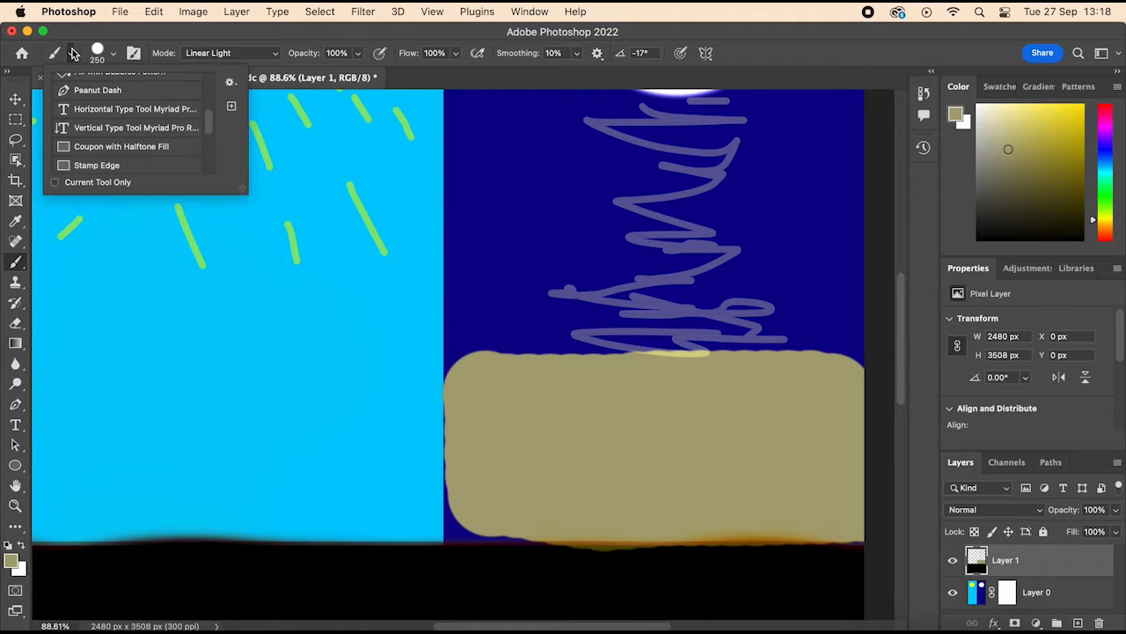
pyautogui.click(113, 54)
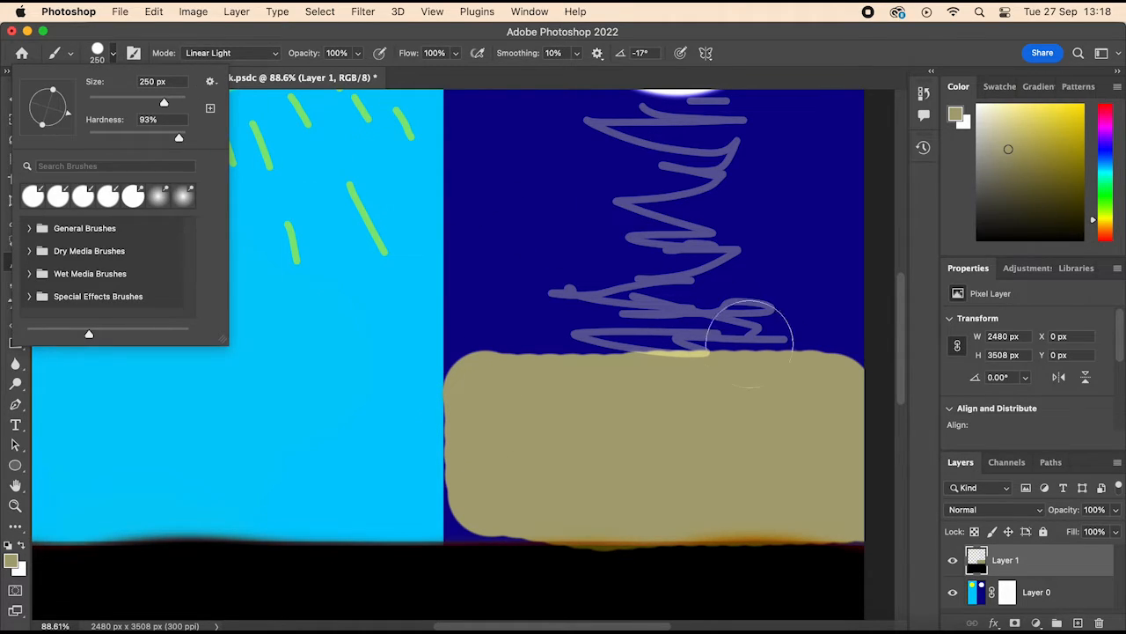
# Step: Pick a pale yellow foreground colour and paint a matching sand block across the day half above the black ground
pyautogui.click(1013, 150)
pyautogui.moveTo(1013, 150); pyautogui.dragTo(1008, 108)
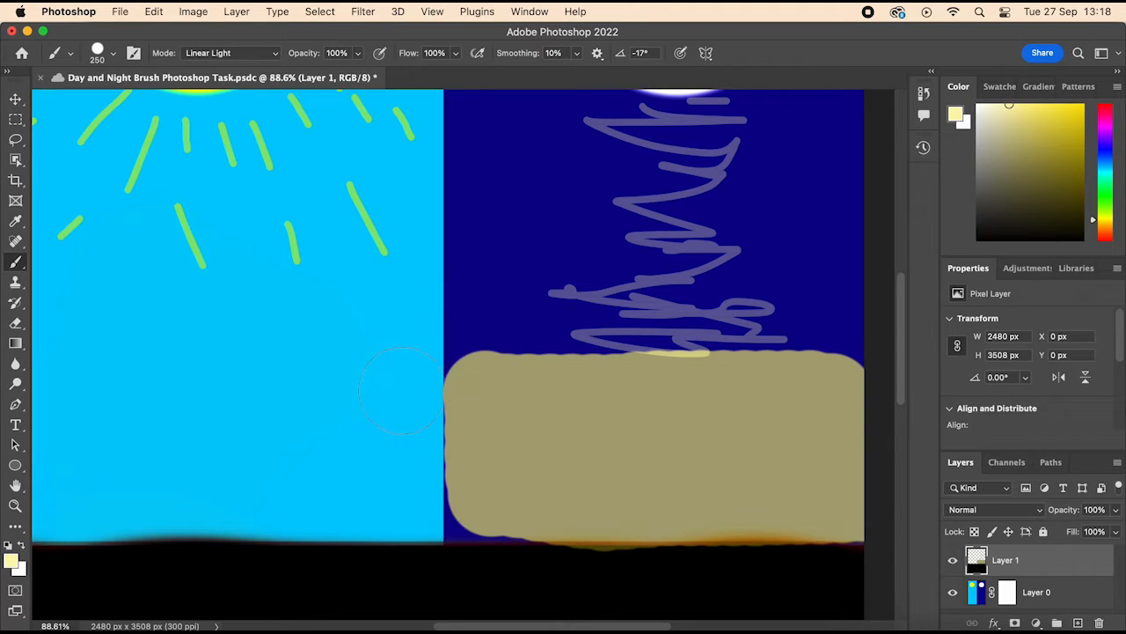
pyautogui.moveTo(400, 390)
pyautogui.mouseDown()
pyautogui.moveTo(30, 403)
pyautogui.moveTo(29, 434)
pyautogui.moveTo(169, 454)
pyautogui.moveTo(362, 445)
pyautogui.moveTo(401, 437)
pyautogui.moveTo(410, 420)
pyautogui.moveTo(404, 506)
pyautogui.moveTo(33, 505)
pyautogui.mouseUp()
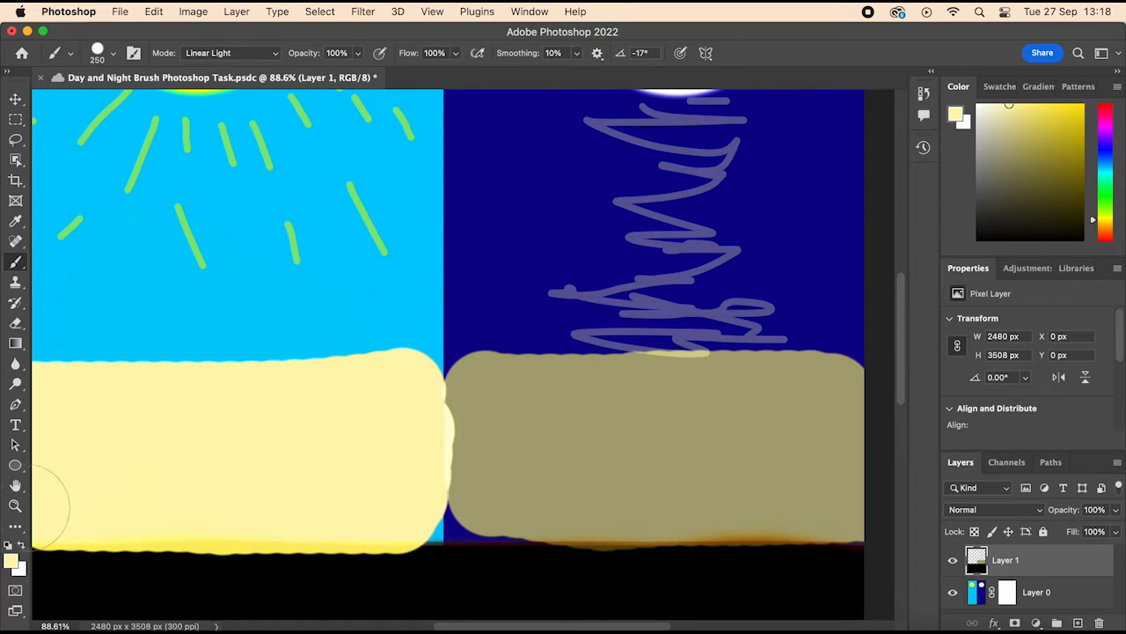
# Step: Fill the gap at the base between the two sand blocks with a dark olive colour and a 50 px brush
pyautogui.click(1004, 177)
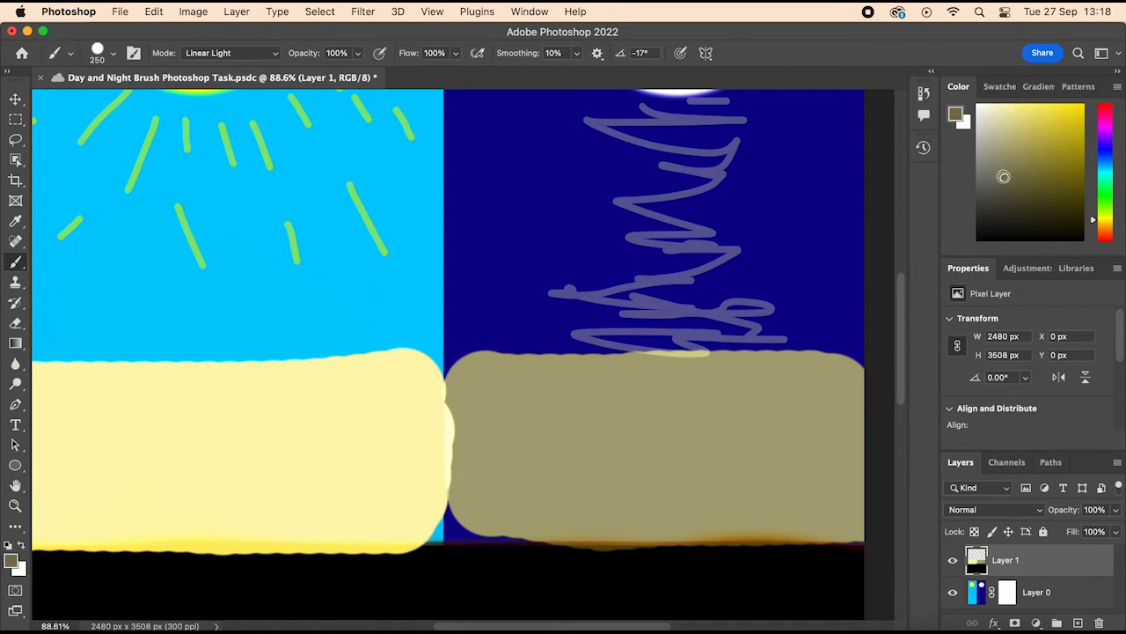
pyautogui.press('[')
pyautogui.press('[')
pyautogui.press('[')
pyautogui.press('[')
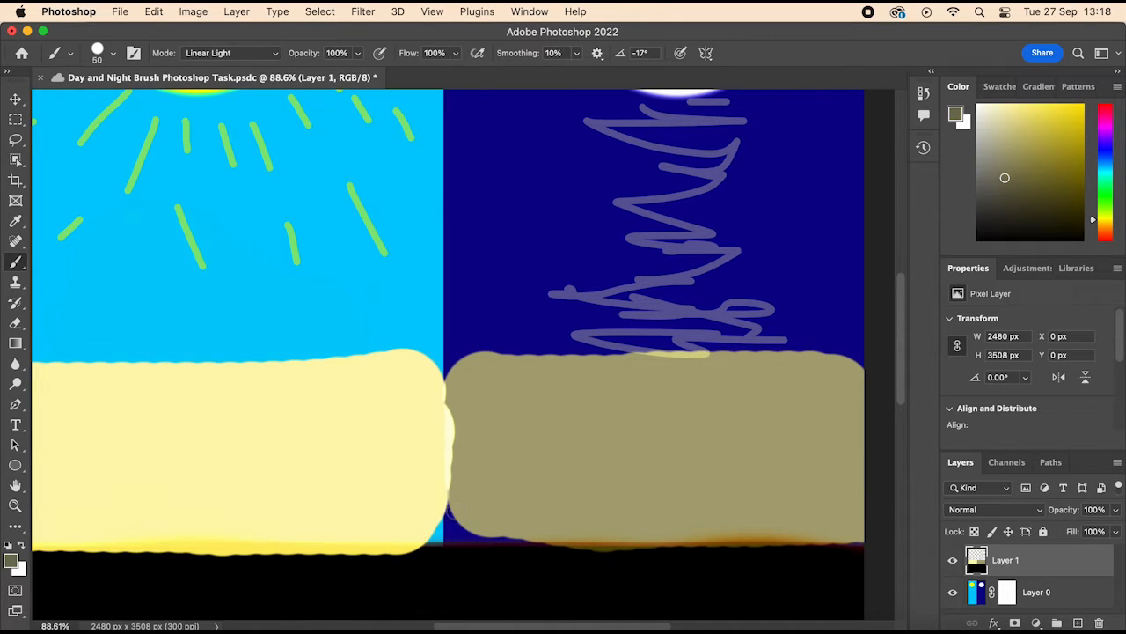
pyautogui.moveTo(448, 529)
pyautogui.mouseDown()
pyautogui.moveTo(509, 536)
pyautogui.moveTo(449, 523)
pyautogui.moveTo(425, 543)
pyautogui.mouseUp()
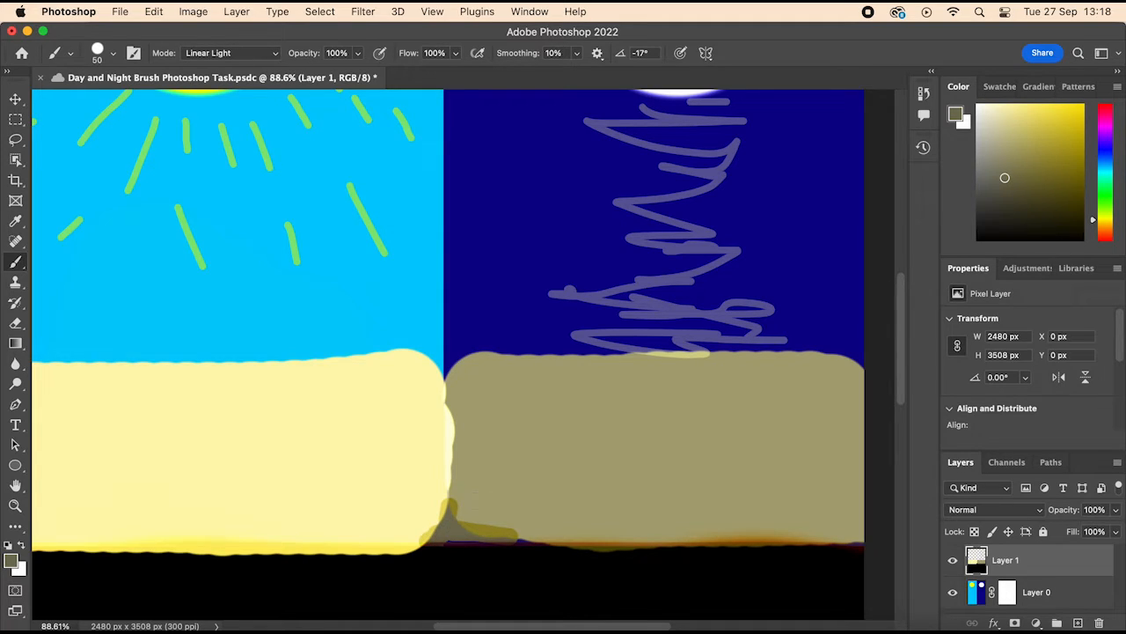
# Step: Change the foreground colour to white and reduce the brush size to 25 px
pyautogui.scroll(1, 448, 353)
pyautogui.hscroll(-1, 448, 353)
pyautogui.scroll(-4, 746, 312)
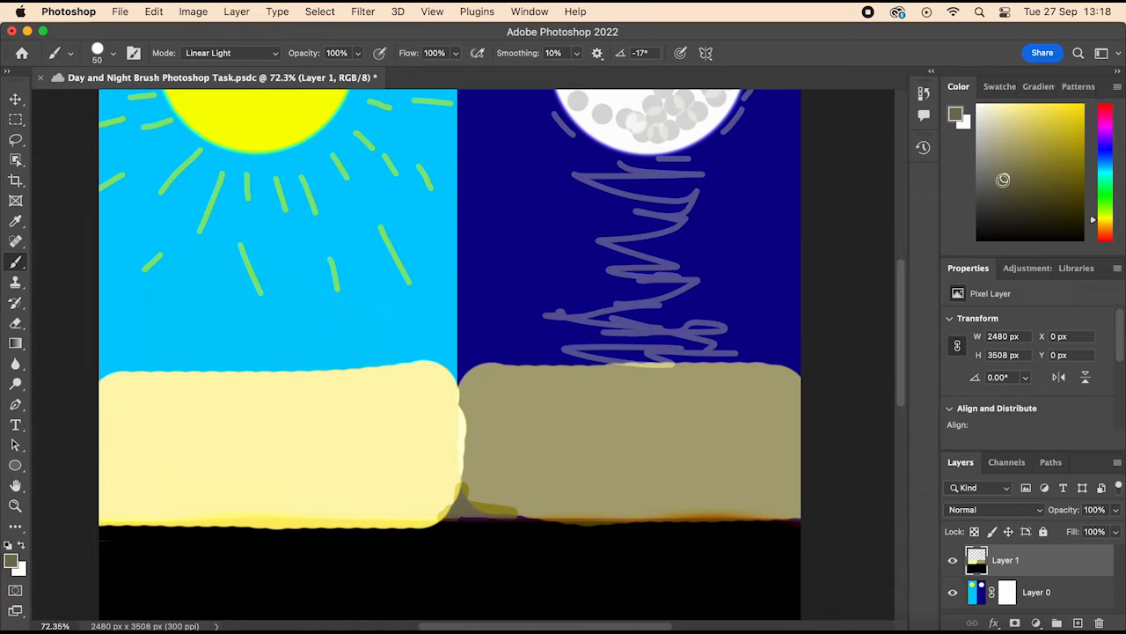
pyautogui.moveTo(1003, 180); pyautogui.dragTo(1023, 240)
pyautogui.scroll(3, 462, 355)
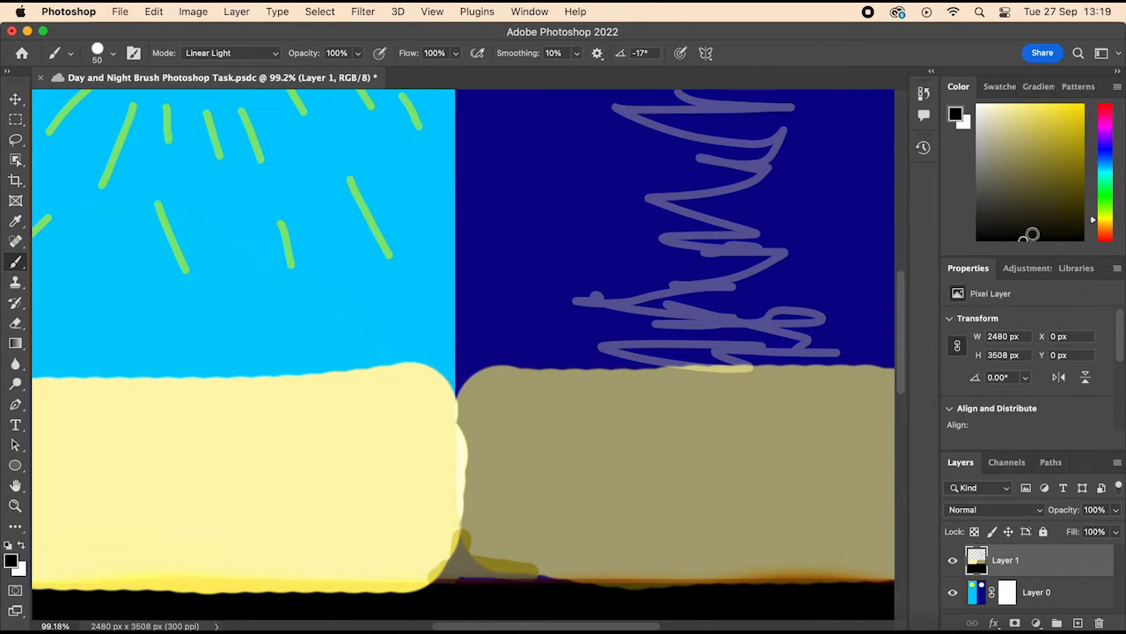
pyautogui.click(979, 105)
pyautogui.press('[')
pyautogui.press('[')
pyautogui.press('[')
pyautogui.press('[')
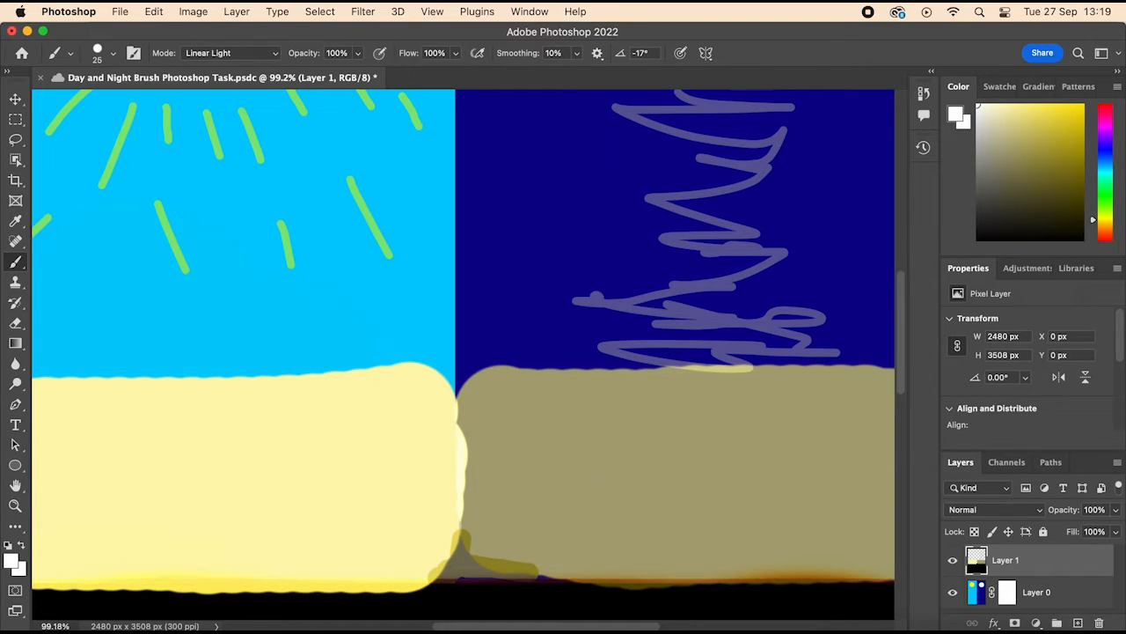
# Step: Draw a white stick figure with head, body, arms and legs on the khaki sand of the night half
pyautogui.moveTo(598, 475)
pyautogui.mouseDown()
pyautogui.moveTo(583, 491)
pyautogui.moveTo(605, 493)
pyautogui.moveTo(601, 473)
pyautogui.moveTo(603, 486)
pyautogui.moveTo(589, 491)
pyautogui.moveTo(602, 473)
pyautogui.moveTo(597, 533)
pyautogui.mouseUp()
pyautogui.moveTo(596, 495)
pyautogui.mouseDown()
pyautogui.moveTo(571, 507)
pyautogui.moveTo(635, 509)
pyautogui.moveTo(588, 544)
pyautogui.moveTo(602, 538)
pyautogui.moveTo(611, 560)
pyautogui.moveTo(584, 558)
pyautogui.mouseUp()
pyautogui.press('z')
pyautogui.press('super+z')
pyautogui.press('super+z')
pyautogui.click(15, 262)
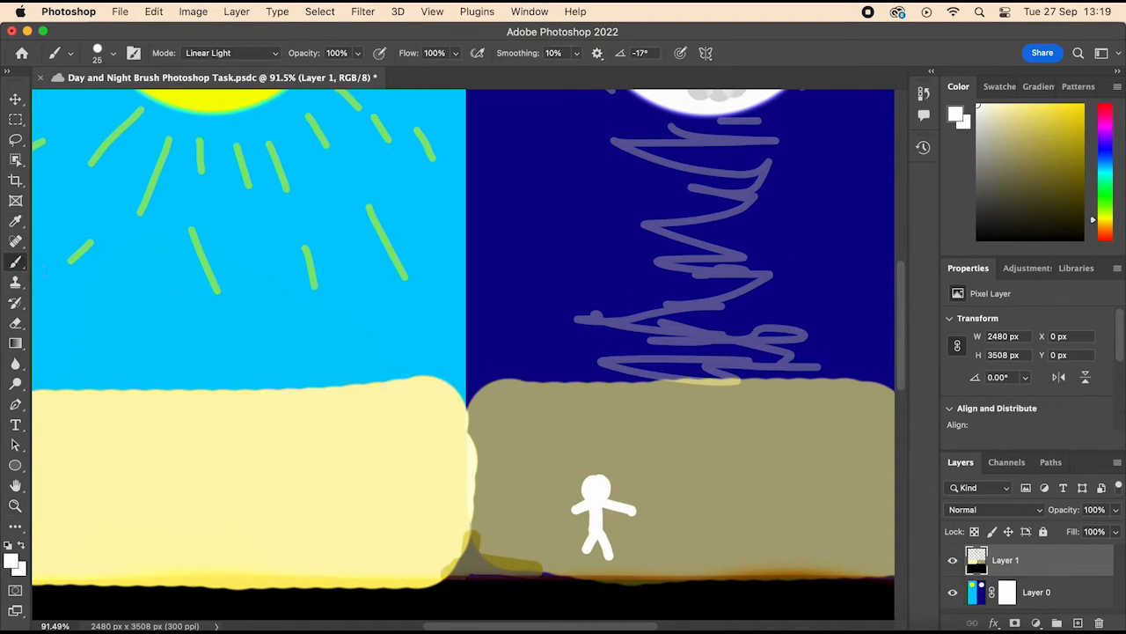
pyautogui.scroll(5, 631, 536)
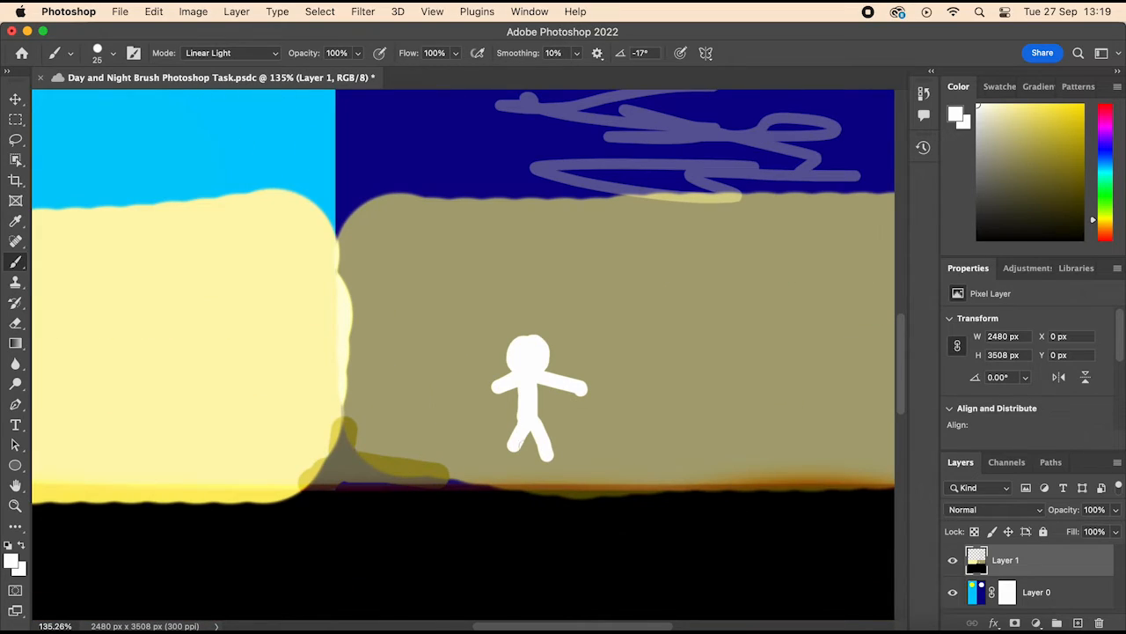
pyautogui.moveTo(515, 446); pyautogui.dragTo(510, 457)
# Step: Paint a white three-part ant body beside the stick figure, and add thin legs and antennae with an 8 px brush
pyautogui.moveTo(678, 338)
pyautogui.mouseDown()
pyautogui.moveTo(655, 466)
pyautogui.moveTo(667, 477)
pyautogui.moveTo(681, 457)
pyautogui.moveTo(656, 476)
pyautogui.moveTo(649, 466)
pyautogui.moveTo(679, 456)
pyautogui.moveTo(653, 468)
pyautogui.moveTo(651, 458)
pyautogui.moveTo(685, 467)
pyautogui.mouseUp()
pyautogui.press('[')
pyautogui.press('[')
pyautogui.press('[')
pyautogui.press('[')
pyautogui.press('[')
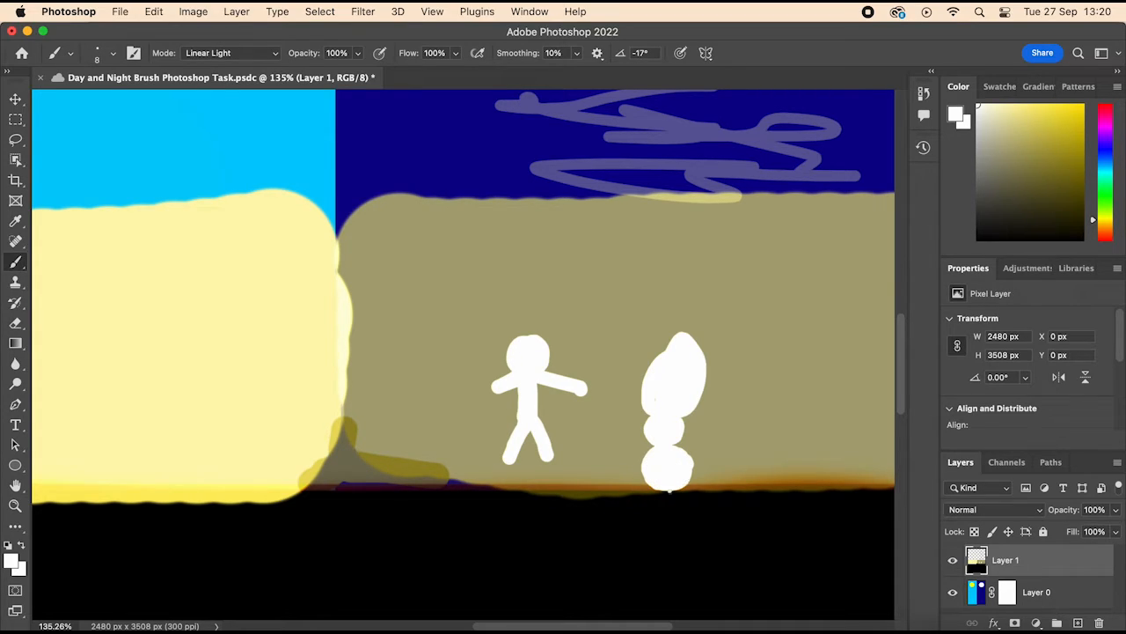
pyautogui.moveTo(669, 489); pyautogui.dragTo(656, 519)
pyautogui.moveTo(687, 482); pyautogui.dragTo(710, 452)
pyautogui.moveTo(691, 415); pyautogui.dragTo(713, 435)
pyautogui.moveTo(703, 384); pyautogui.dragTo(723, 392)
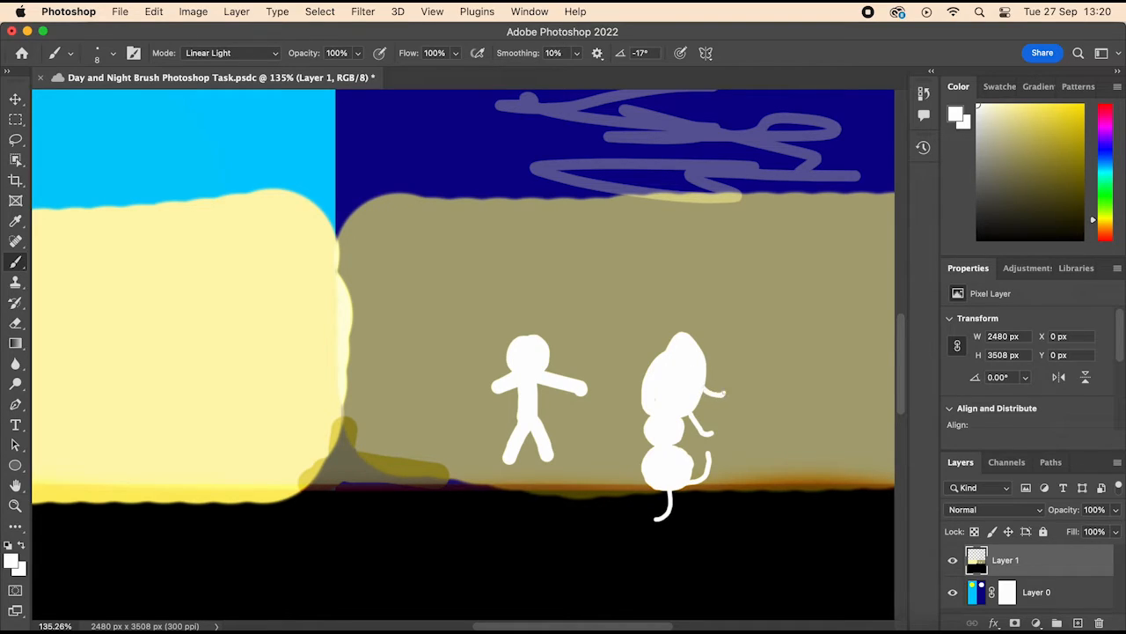
pyautogui.moveTo(650, 397); pyautogui.dragTo(618, 388)
pyautogui.moveTo(653, 361); pyautogui.dragTo(632, 348)
pyautogui.moveTo(647, 432)
pyautogui.mouseDown()
pyautogui.moveTo(619, 435)
pyautogui.moveTo(693, 431)
pyautogui.mouseUp()
# Step: Change the foreground colour to black and add facial details to the ant and two eyes and a smile to the stick figure
pyautogui.hscroll(5, 690, 433)
pyautogui.scroll(-3, 690, 432)
pyautogui.click(1014, 239)
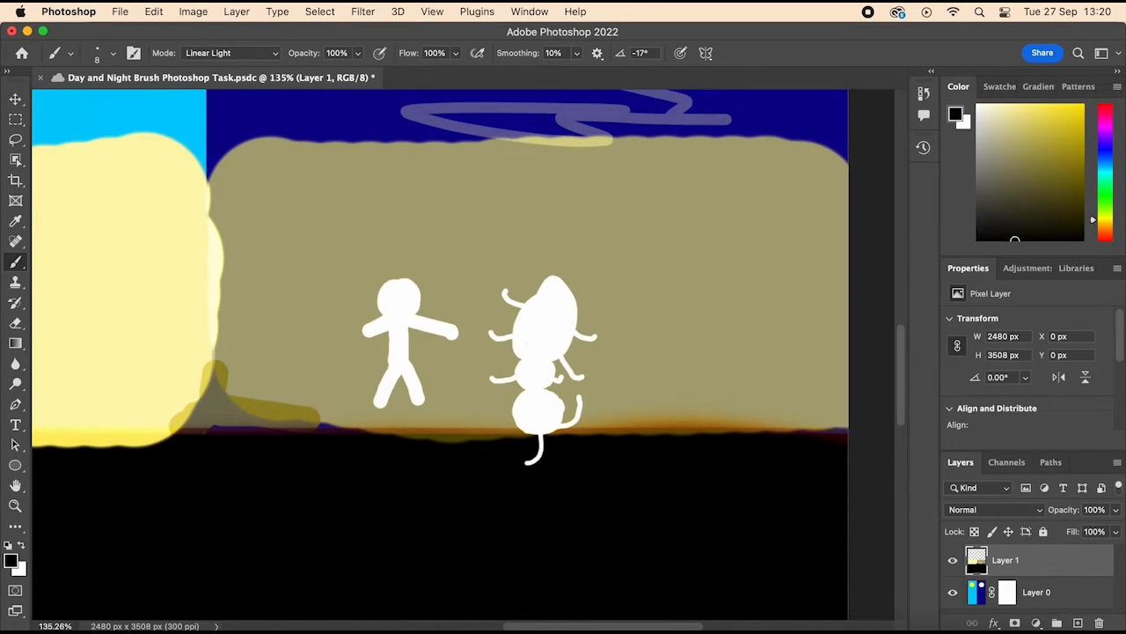
pyautogui.click(552, 416)
pyautogui.click(392, 295)
pyautogui.click(403, 295)
pyautogui.moveTo(389, 305); pyautogui.dragTo(404, 305)
pyautogui.scroll(-8, 783, 269)
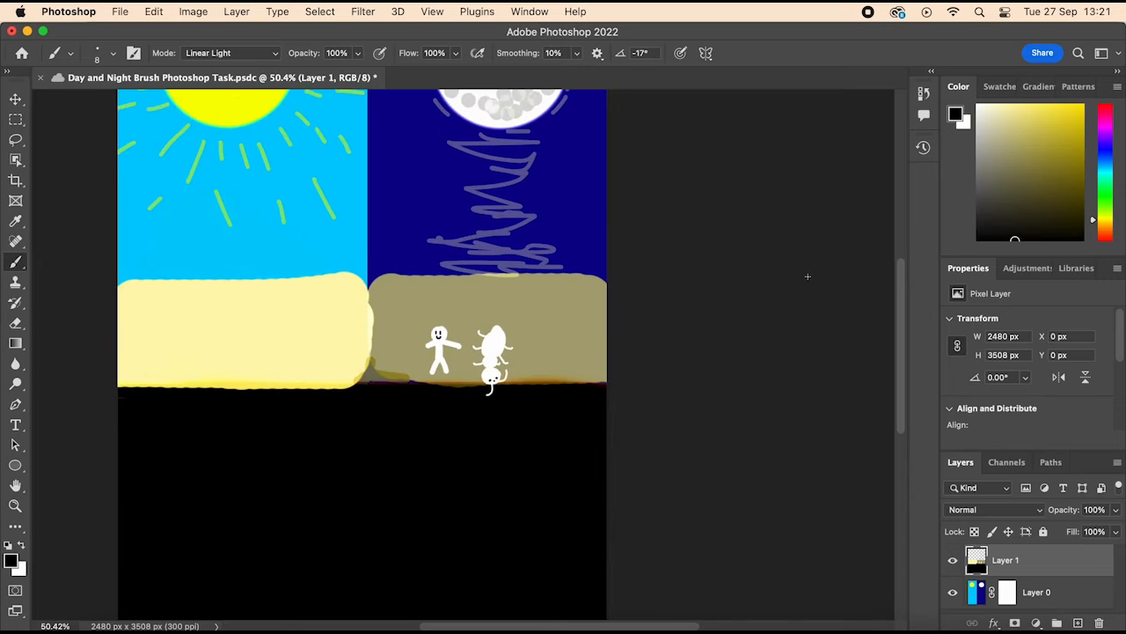
pyautogui.scroll(8, 449, 370)
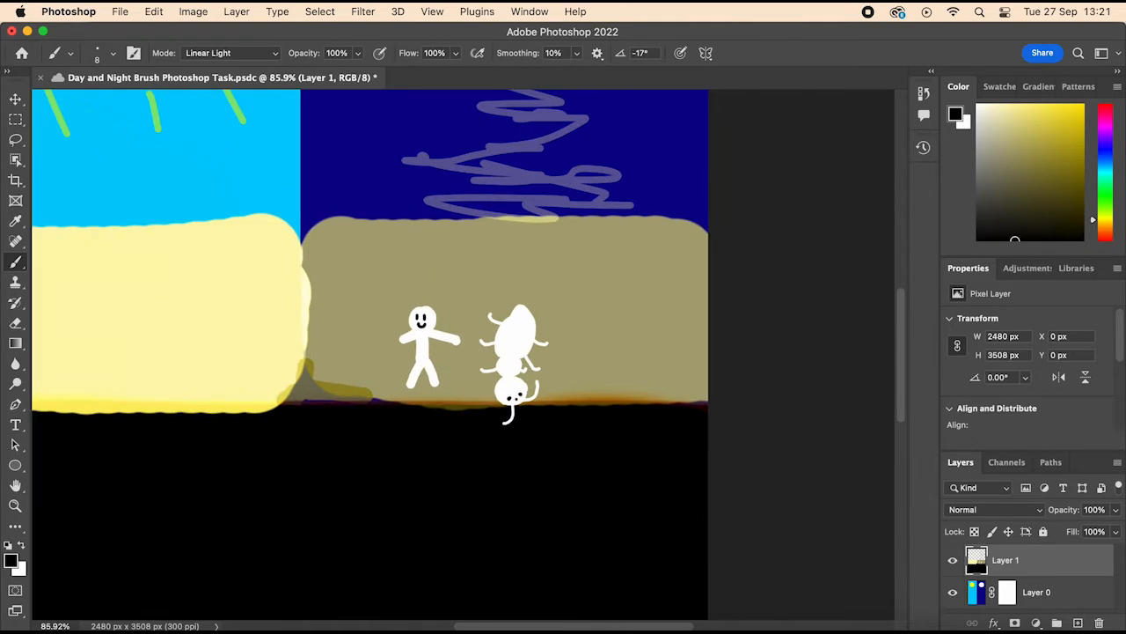
# Step: Try a column of short white diagonal strokes down the seam between the two sand blocks
pyautogui.hscroll(-3, 308, 217)
pyautogui.scroll(2, 308, 217)
pyautogui.moveTo(379, 157); pyautogui.dragTo(389, 205)
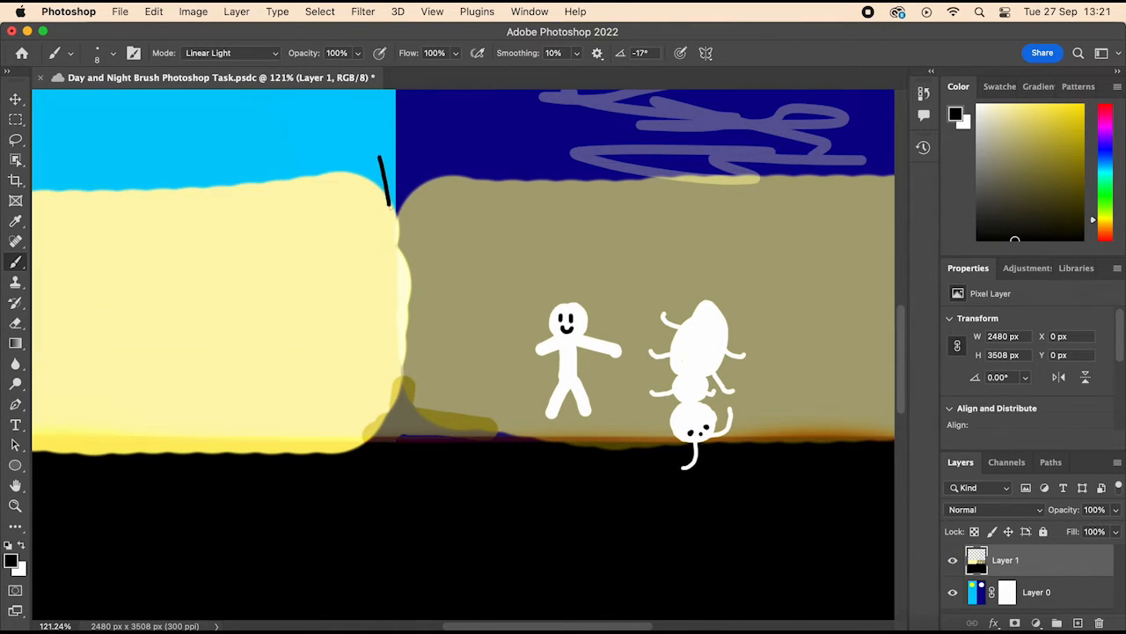
pyautogui.press('super+z')
pyautogui.moveTo(1015, 240); pyautogui.dragTo(978, 104)
pyautogui.moveTo(380, 179)
pyautogui.mouseDown()
pyautogui.moveTo(401, 235)
pyautogui.moveTo(417, 368)
pyautogui.moveTo(420, 415)
pyautogui.moveTo(384, 419)
pyautogui.moveTo(401, 442)
pyautogui.mouseUp()
# Step: Try adding black diagonal strokes between the white ones and a black vertical line down the sand seam
pyautogui.moveTo(977, 105); pyautogui.dragTo(978, 238)
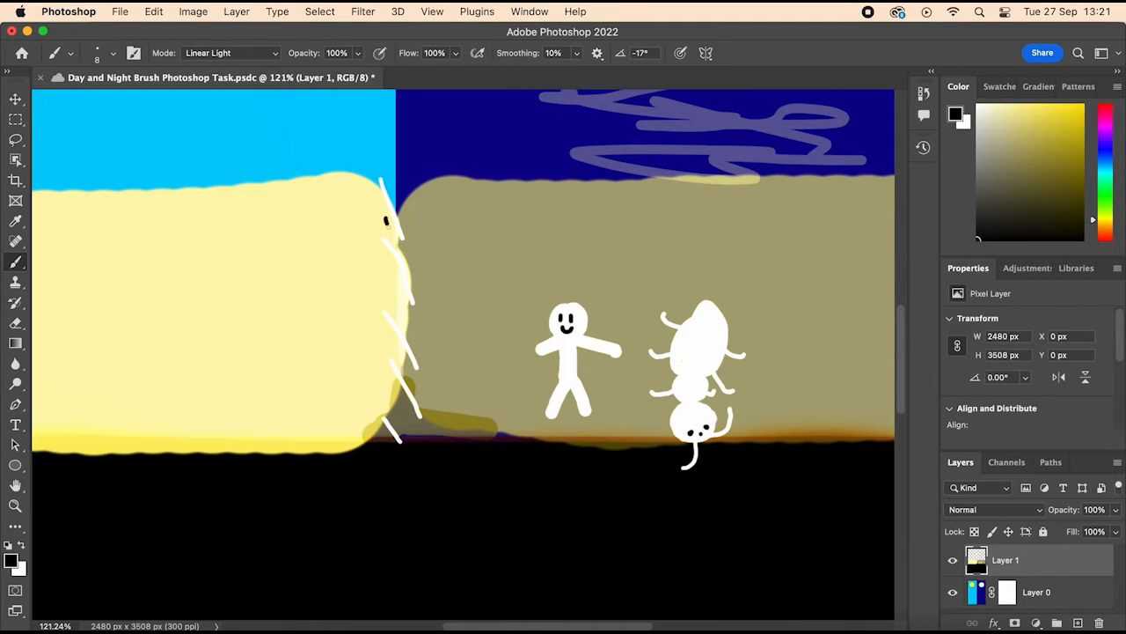
pyautogui.moveTo(385, 220); pyautogui.dragTo(408, 261)
pyautogui.moveTo(384, 166); pyautogui.dragTo(411, 224)
pyautogui.moveTo(385, 280)
pyautogui.mouseDown()
pyautogui.moveTo(414, 329)
pyautogui.moveTo(410, 426)
pyautogui.mouseUp()
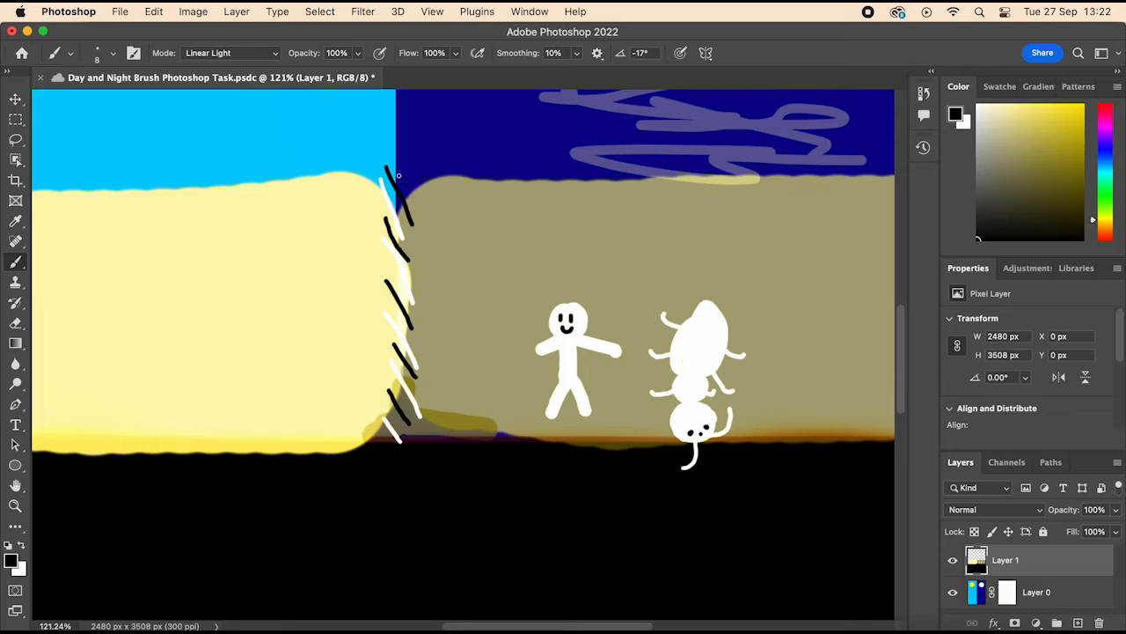
pyautogui.moveTo(398, 175); pyautogui.dragTo(399, 439)
# Step: Try adding white vertical lines on both sides of the black seam line, and switch the foreground colour back to black
pyautogui.moveTo(978, 238); pyautogui.dragTo(978, 68)
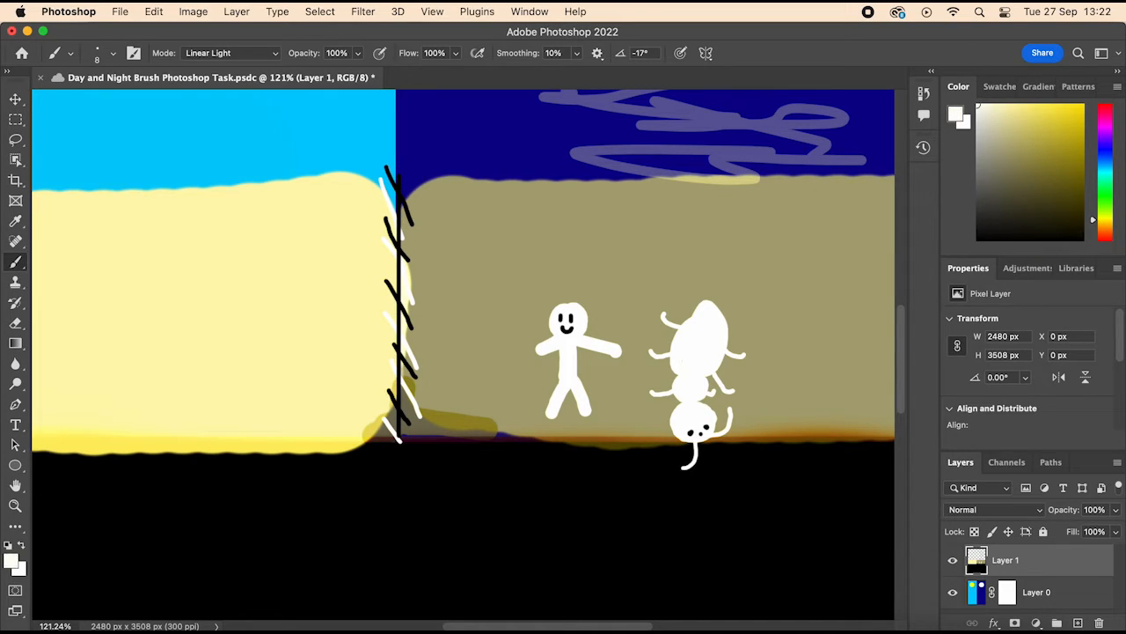
pyautogui.moveTo(409, 201); pyautogui.dragTo(400, 408)
pyautogui.press('super+z')
pyautogui.moveTo(407, 180); pyautogui.dragTo(407, 436)
pyautogui.moveTo(396, 167)
pyautogui.mouseDown()
pyautogui.moveTo(401, 392)
pyautogui.moveTo(389, 396)
pyautogui.moveTo(390, 433)
pyautogui.mouseUp()
pyautogui.click(998, 238)
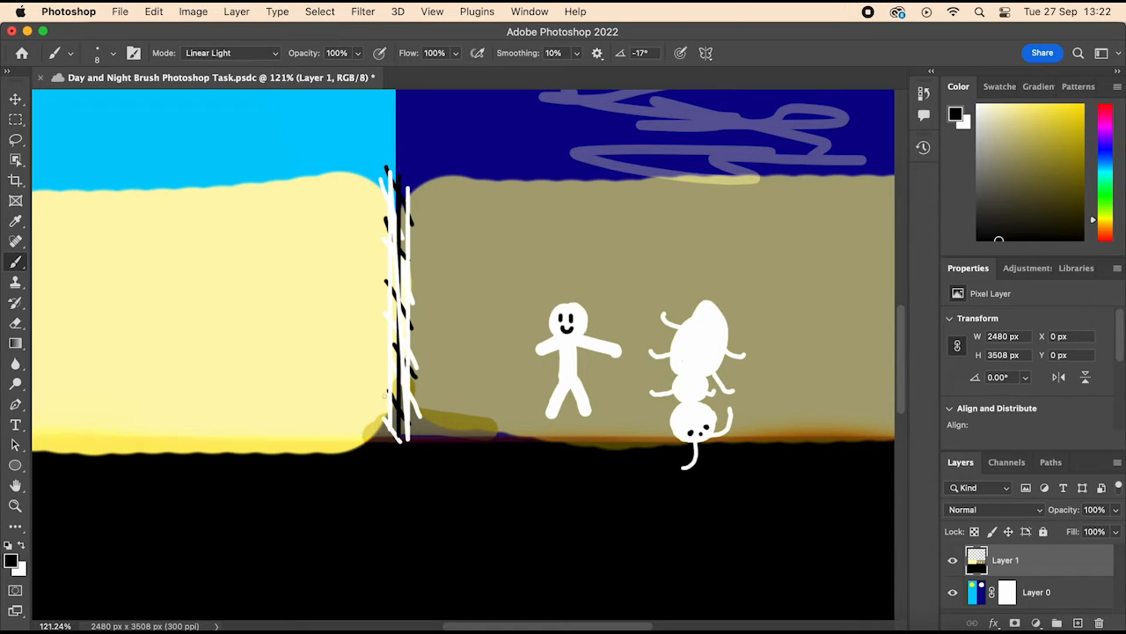
# Step: Undo all the black and white strokes along the seam between the sand blocks
pyautogui.press('super+z')
pyautogui.press('super+z')
pyautogui.press('super+z')
pyautogui.press('super+z')
pyautogui.press('super+z')
pyautogui.press('super+z')
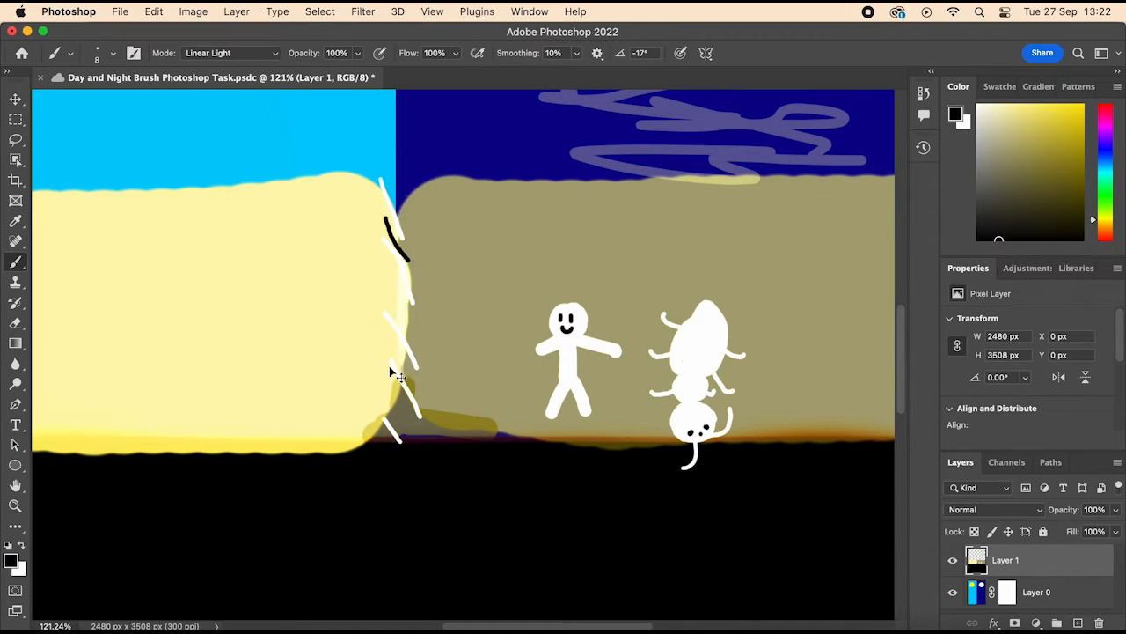
pyautogui.press('z')
pyautogui.press('b')
pyautogui.press('super+z')
pyautogui.press('super+z')
pyautogui.press('super+z')
pyautogui.press('super+z')
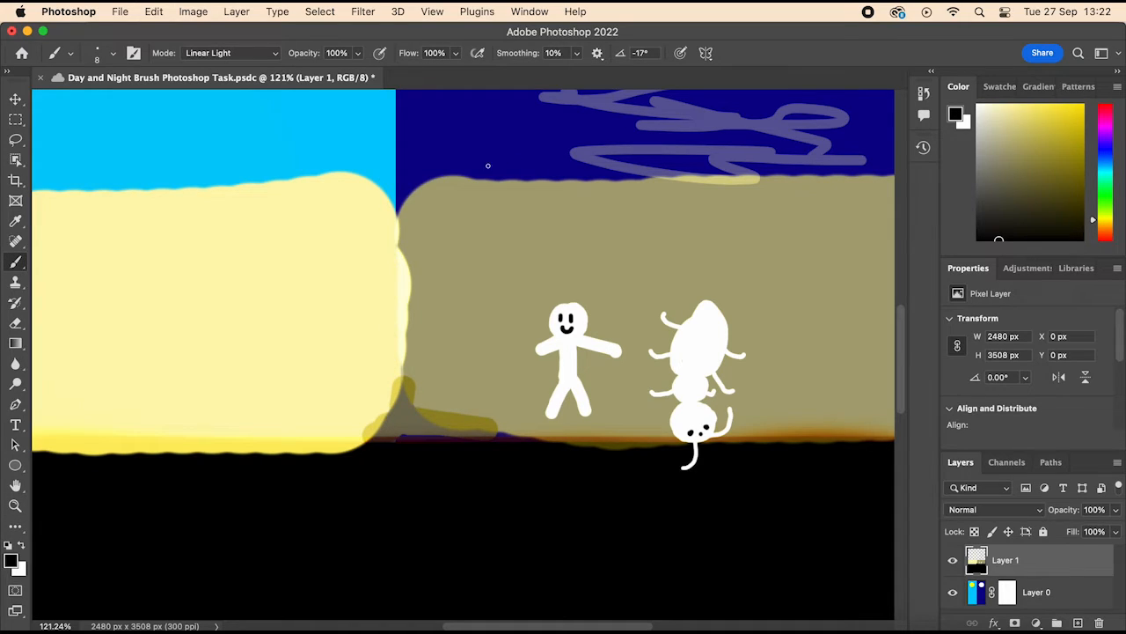
# Step: Paint a black zigzag down the seam between the two sand blocks, redoing strokes that go wrong
pyautogui.moveTo(379, 152); pyautogui.dragTo(380, 231)
pyautogui.press('super+z')
pyautogui.moveTo(375, 166)
pyautogui.mouseDown()
pyautogui.moveTo(376, 218)
pyautogui.moveTo(419, 216)
pyautogui.moveTo(372, 217)
pyautogui.moveTo(423, 250)
pyautogui.moveTo(373, 250)
pyautogui.moveTo(425, 287)
pyautogui.moveTo(376, 282)
pyautogui.moveTo(379, 322)
pyautogui.mouseUp()
pyautogui.press('super+z')
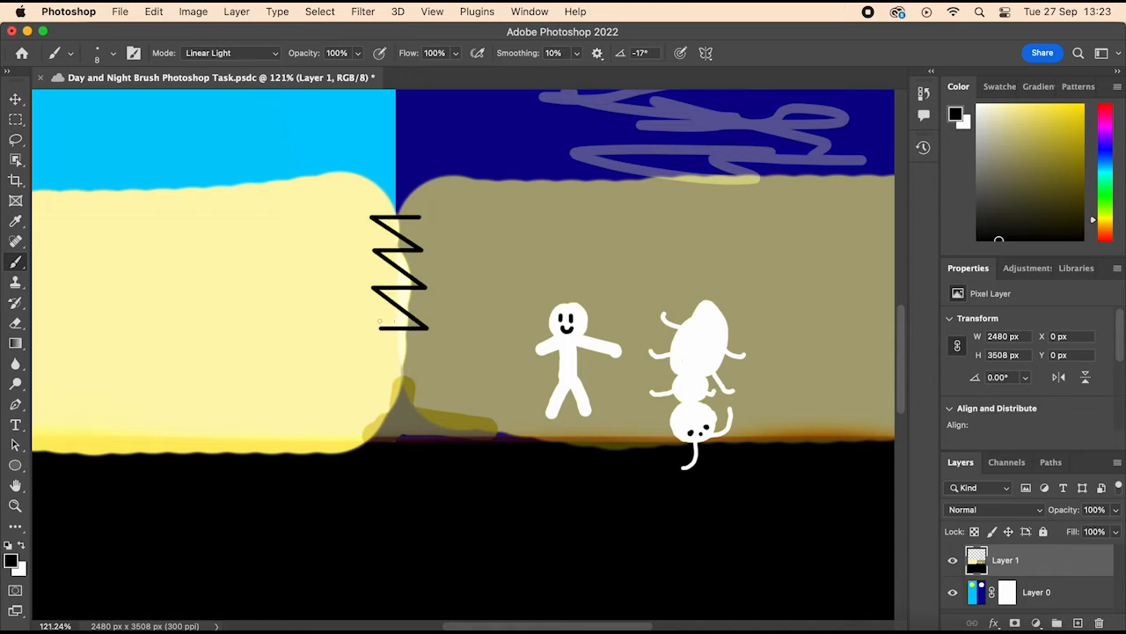
pyautogui.moveTo(426, 360)
pyautogui.mouseDown()
pyautogui.moveTo(373, 361)
pyautogui.moveTo(429, 329)
pyautogui.mouseUp()
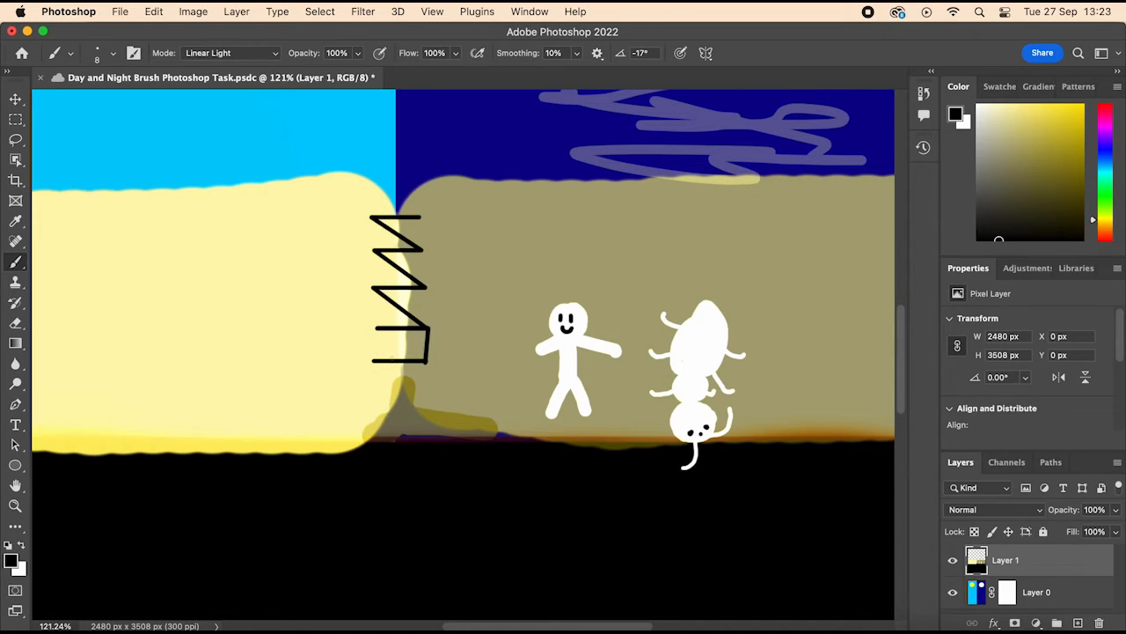
pyautogui.press('super+z')
pyautogui.press('super+z')
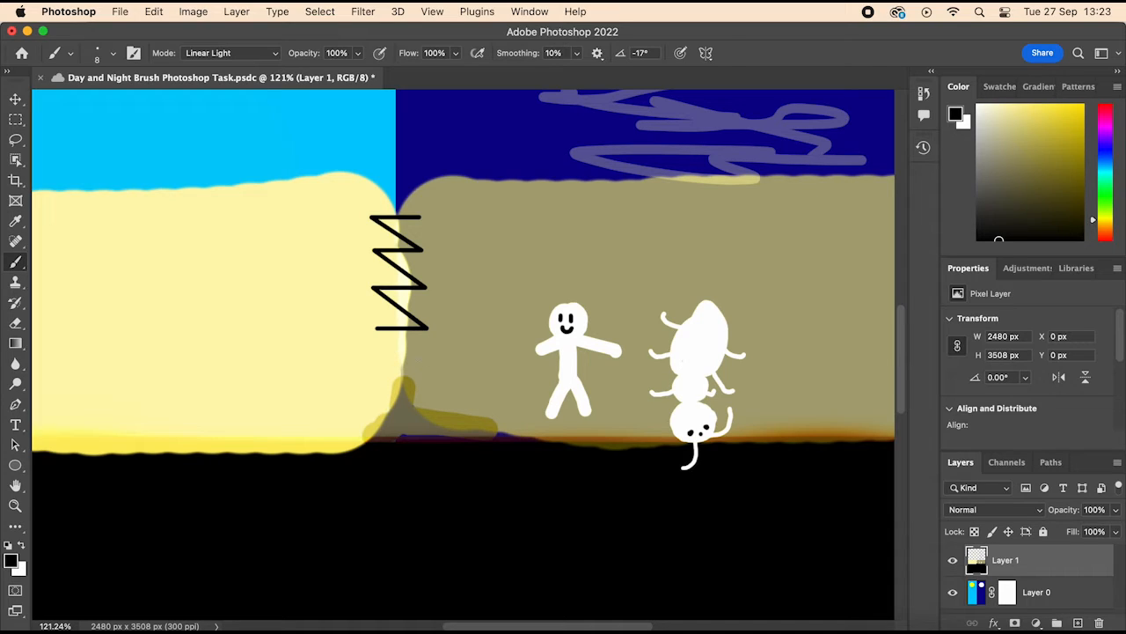
pyautogui.moveTo(426, 360)
pyautogui.mouseDown()
pyautogui.moveTo(380, 362)
pyautogui.moveTo(432, 361)
pyautogui.moveTo(442, 426)
pyautogui.mouseUp()
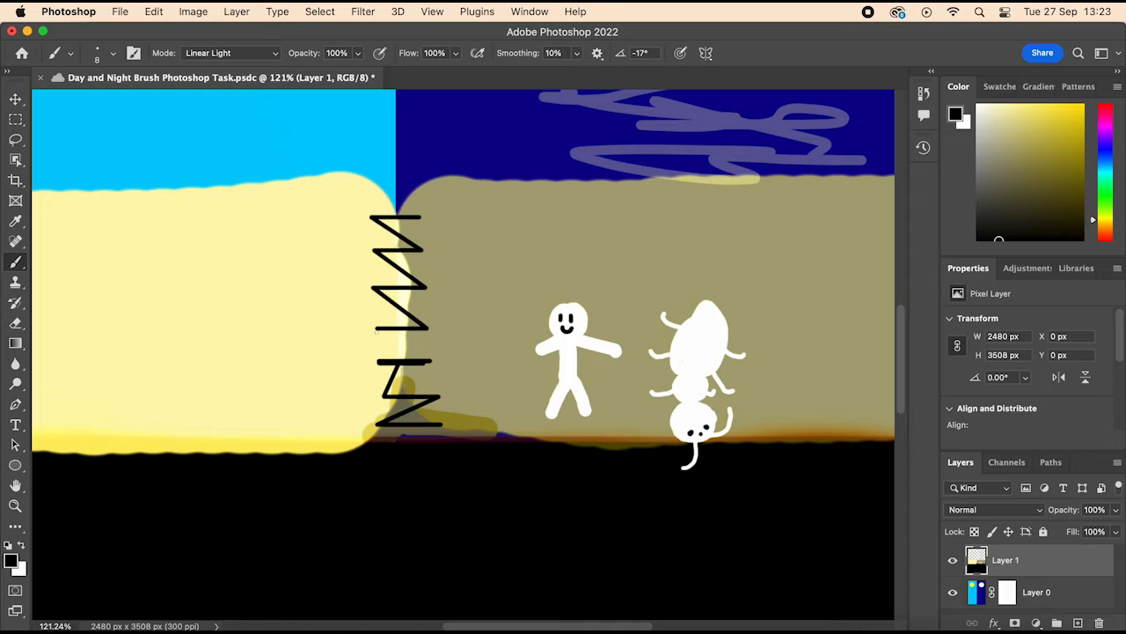
# Step: Add two short black horizontal bars across the zigzag and three black vertical lines along its full height
pyautogui.moveTo(376, 331); pyautogui.dragTo(432, 332)
pyautogui.moveTo(432, 342)
pyautogui.mouseDown()
pyautogui.moveTo(404, 350)
pyautogui.moveTo(374, 342)
pyautogui.mouseUp()
pyautogui.moveTo(383, 201); pyautogui.dragTo(379, 429)
pyautogui.moveTo(396, 205); pyautogui.dragTo(395, 432)
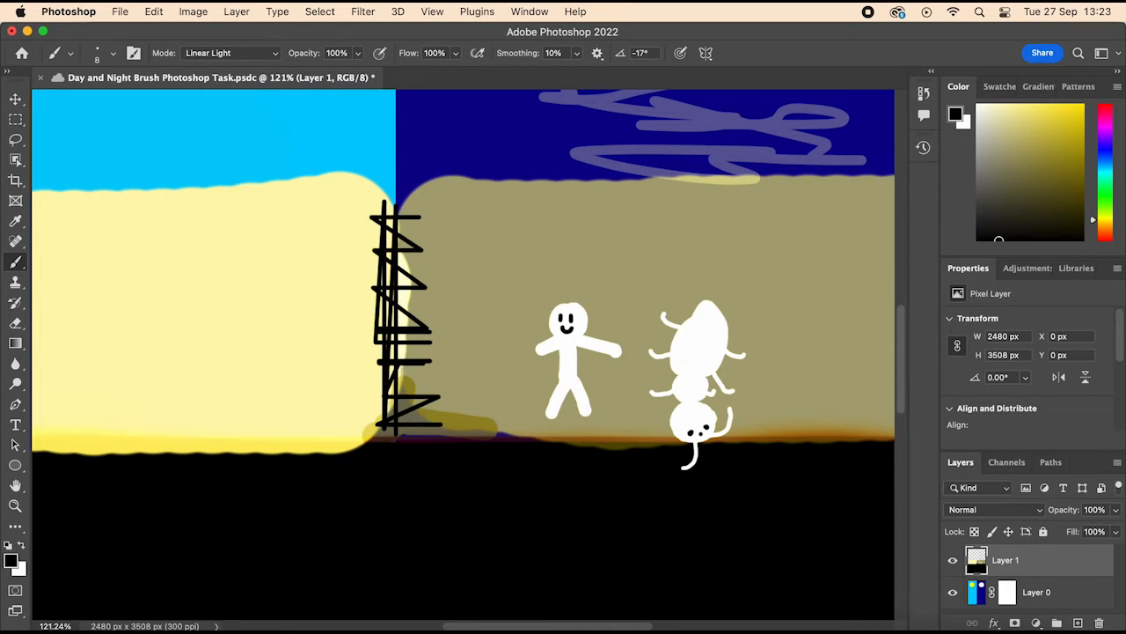
pyautogui.moveTo(410, 201); pyautogui.dragTo(410, 429)
# Step: Switch the foreground colour to white, dot small stars across the night sky, and save the document
pyautogui.scroll(-5, 466, 360)
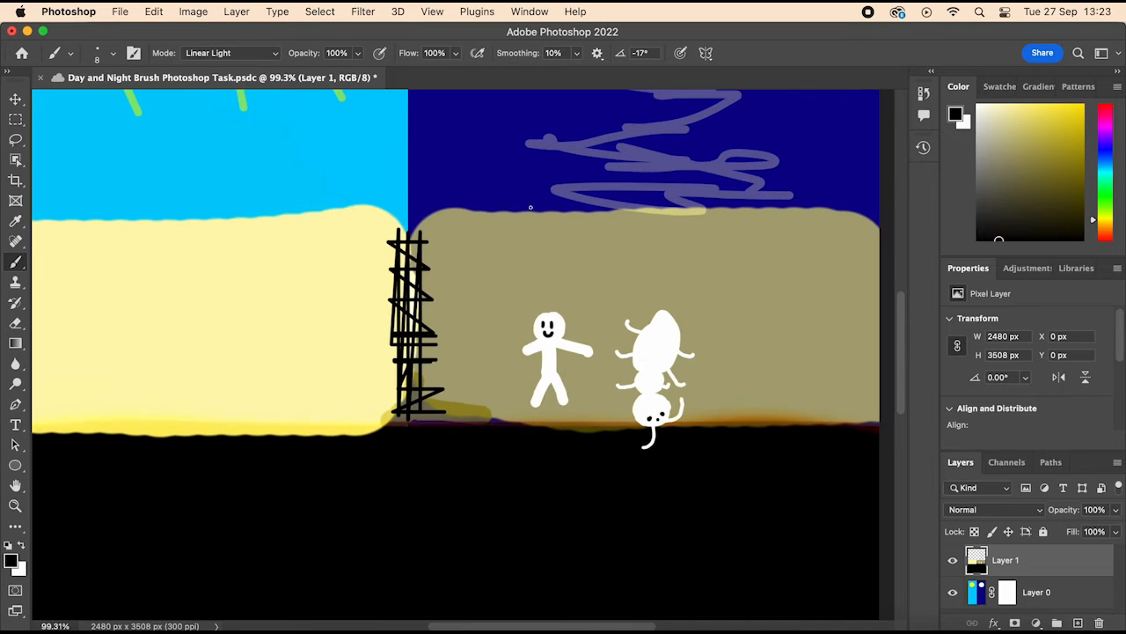
pyautogui.click(978, 105)
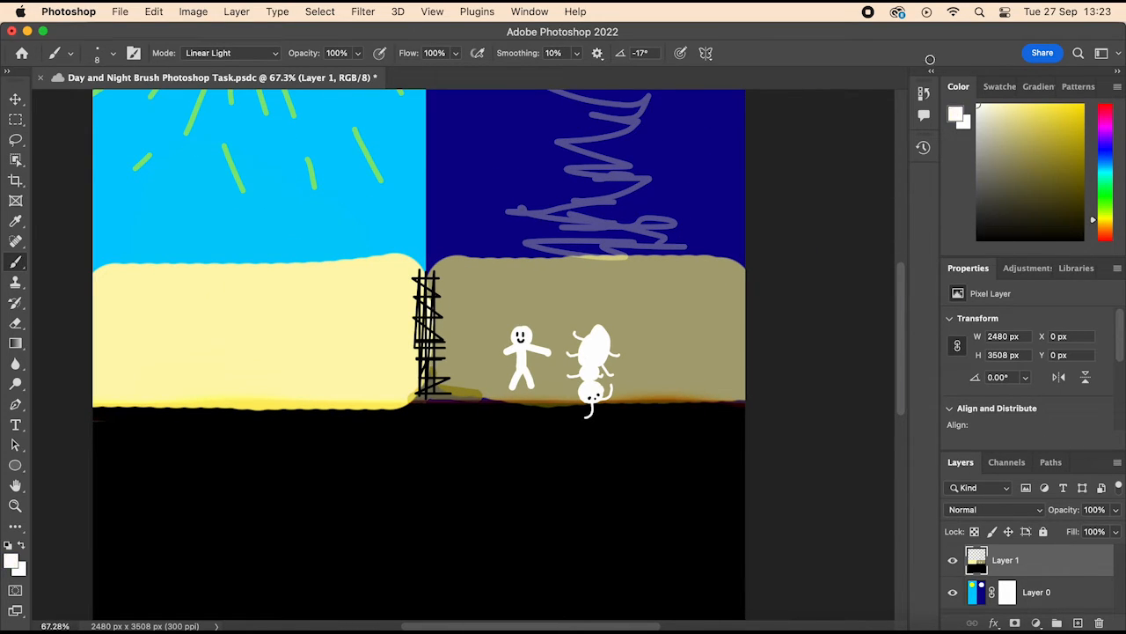
pyautogui.scroll(6, 858, 187)
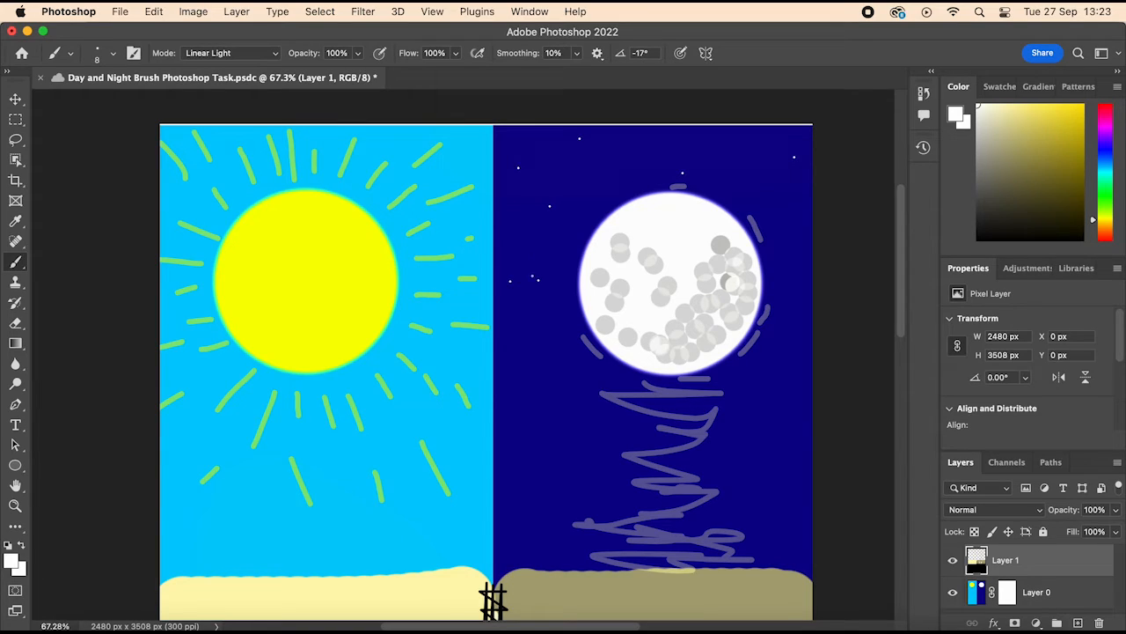
pyautogui.click(531, 325)
pyautogui.click(517, 379)
pyautogui.press('cmd+s')
# Step: Switch the foreground colour to bright yellow and dot small specks across the day sky around the sun rays
pyautogui.moveTo(1047, 112); pyautogui.dragTo(1085, 103)
pyautogui.scroll(-1, 485, 370)
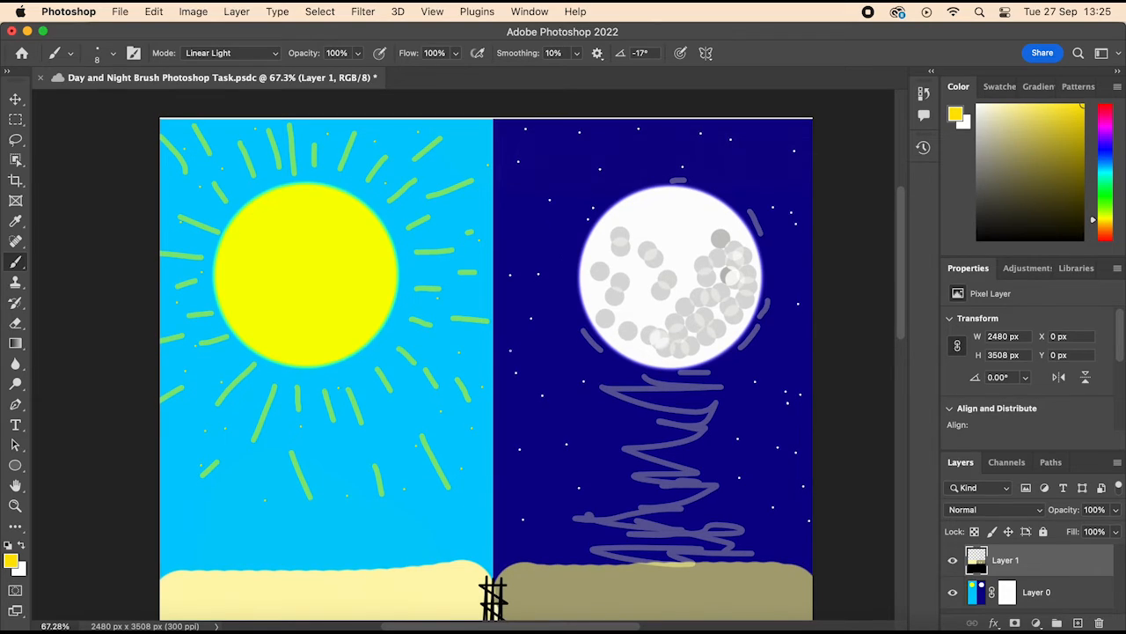
pyautogui.scroll(-5, 538, 404)
# Step: Dot small grains over both sand blocks, changing the foreground colour to olive and then a darker olive
pyautogui.moveTo(1074, 107); pyautogui.dragTo(1010, 151)
pyautogui.scroll(-1, 487, 354)
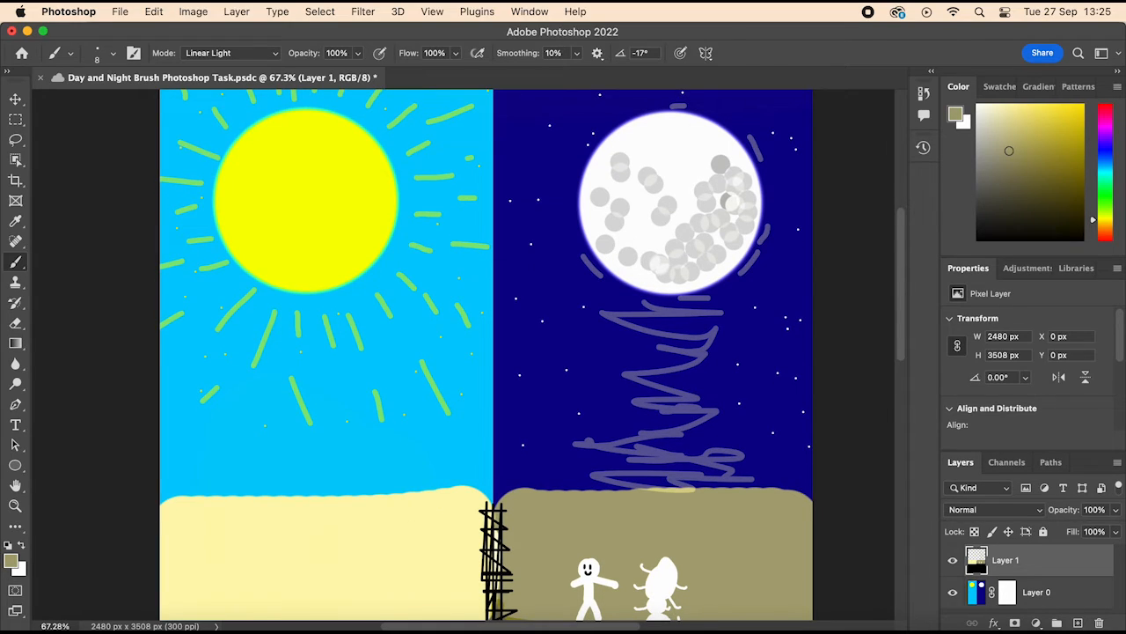
pyautogui.scroll(-12, 380, 366)
pyautogui.moveTo(1009, 150); pyautogui.dragTo(1029, 169)
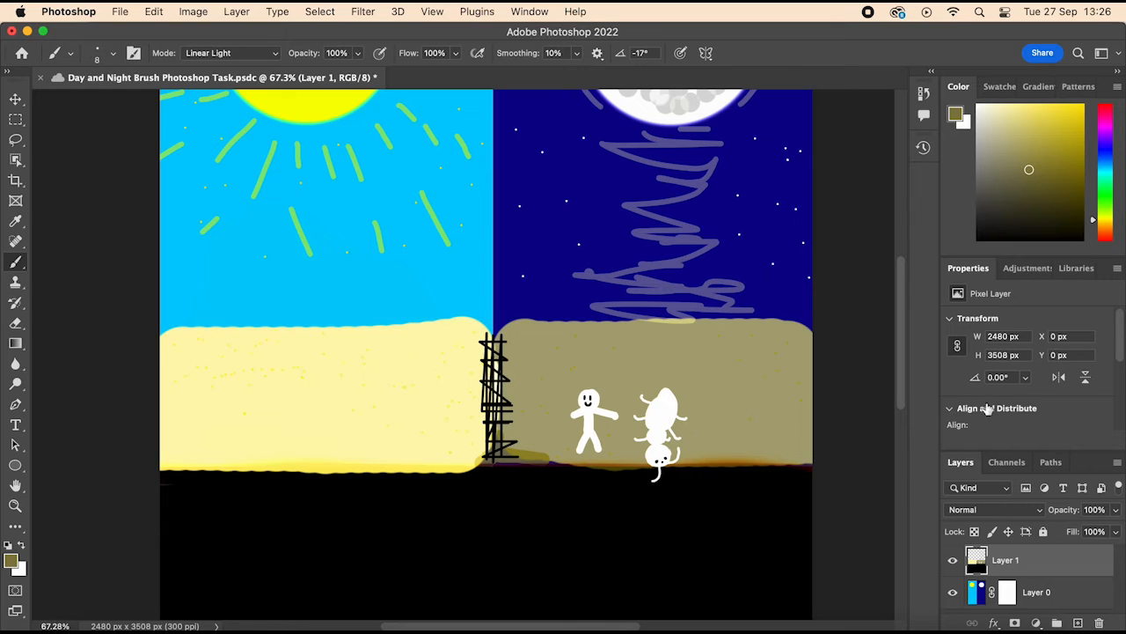
# Step: Switch the foreground colour back to bright yellow and paint a small filled crown on the ant's head
pyautogui.moveTo(1027, 175); pyautogui.dragTo(1094, 58)
pyautogui.scroll(5, 464, 355)
pyautogui.hscroll(5, 607, 448)
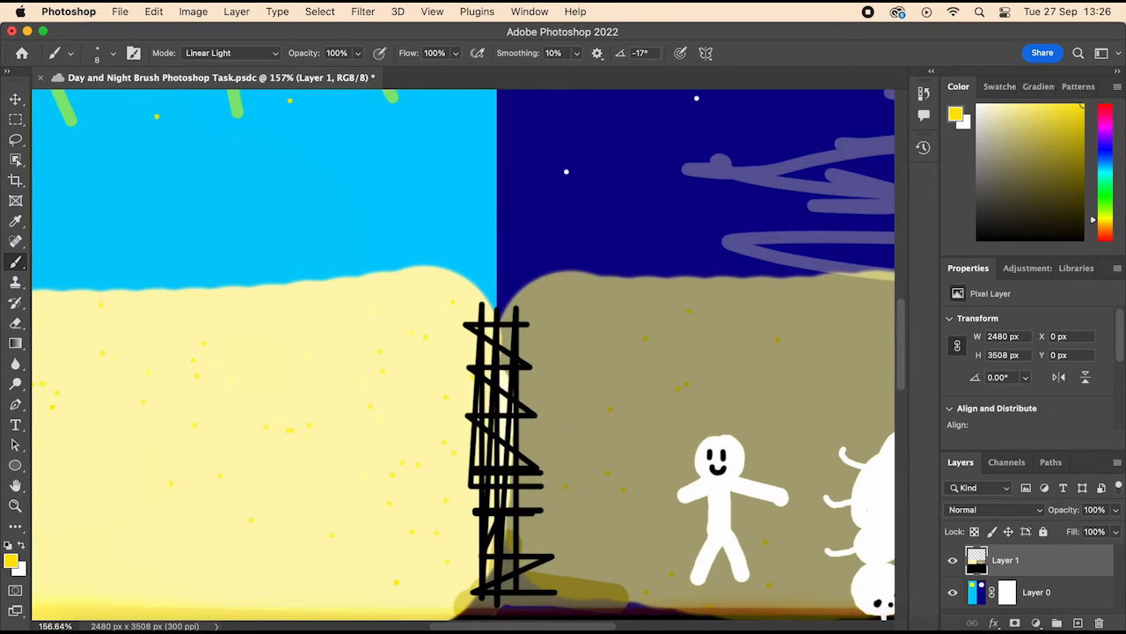
pyautogui.scroll(3, 607, 449)
pyautogui.moveTo(591, 453)
pyautogui.mouseDown()
pyautogui.moveTo(609, 432)
pyautogui.moveTo(621, 451)
pyautogui.moveTo(596, 450)
pyautogui.mouseUp()
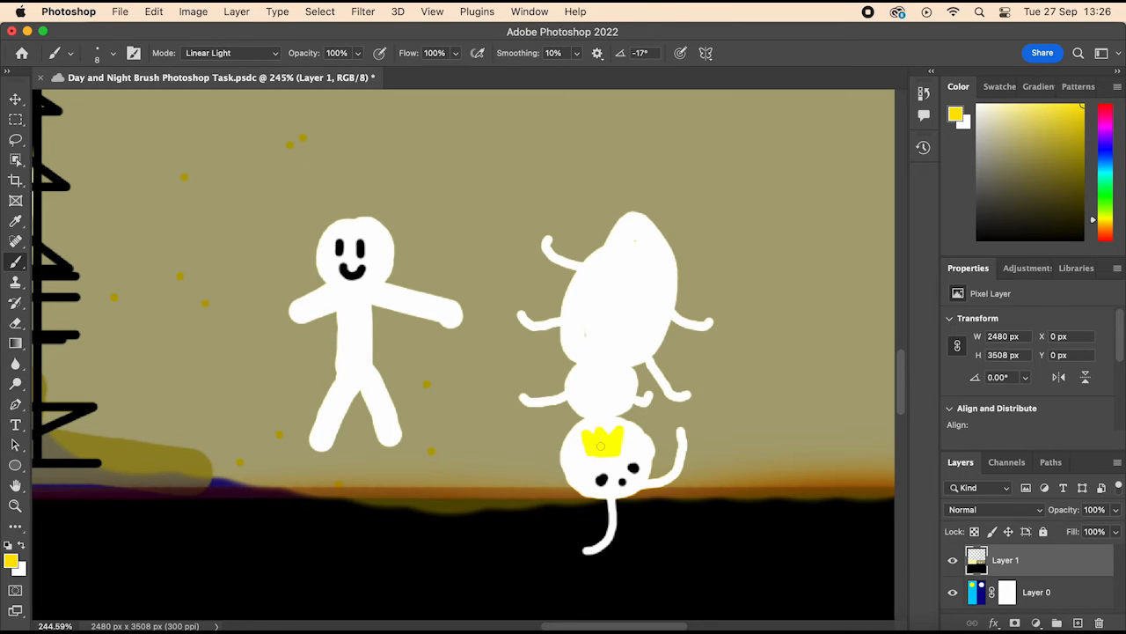
# Step: With a 1 px black brush, draw a thin collar line and a striped tie on the stick figure
pyautogui.scroll(-6, 695, 498)
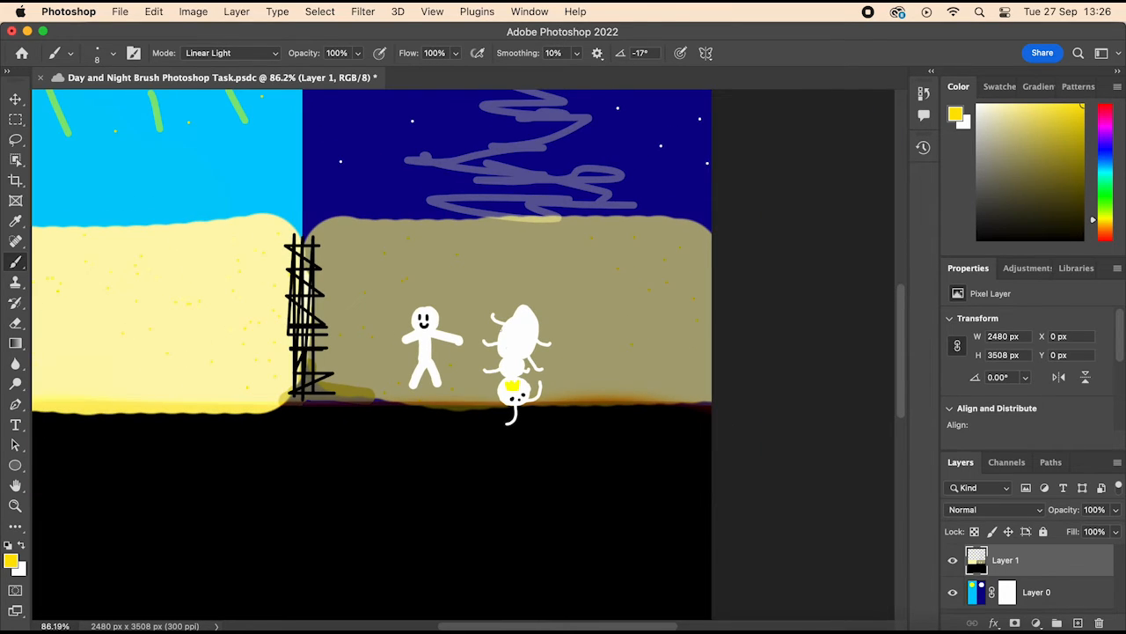
pyautogui.scroll(8, 463, 352)
pyautogui.click(100, 53)
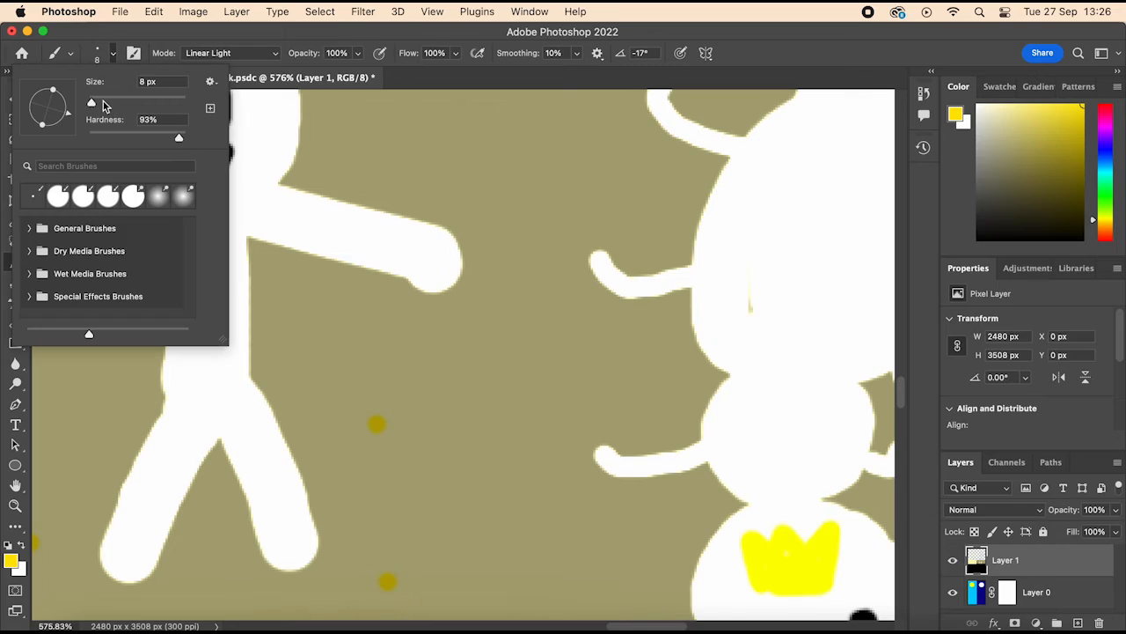
pyautogui.click(979, 239)
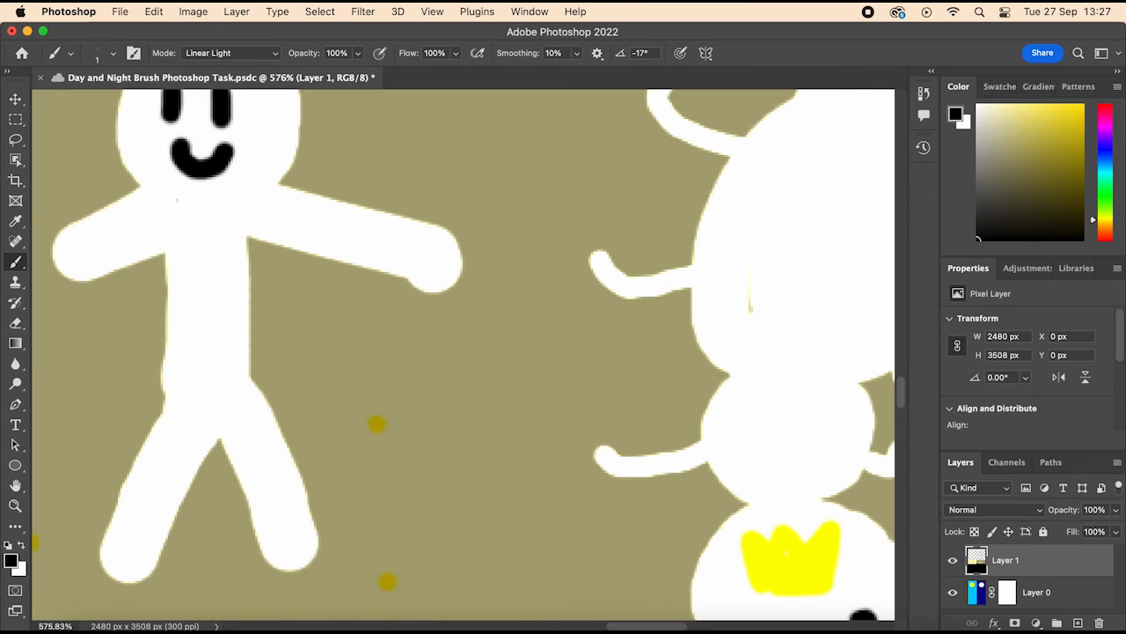
pyautogui.moveTo(151, 201)
pyautogui.mouseDown()
pyautogui.moveTo(175, 218)
pyautogui.moveTo(264, 202)
pyautogui.moveTo(204, 218)
pyautogui.moveTo(210, 234)
pyautogui.moveTo(187, 222)
pyautogui.moveTo(207, 230)
pyautogui.moveTo(191, 234)
pyautogui.moveTo(190, 283)
pyautogui.moveTo(213, 255)
pyautogui.moveTo(203, 232)
pyautogui.moveTo(188, 266)
pyautogui.moveTo(211, 248)
pyautogui.moveTo(211, 271)
pyautogui.moveTo(194, 289)
pyautogui.mouseUp()
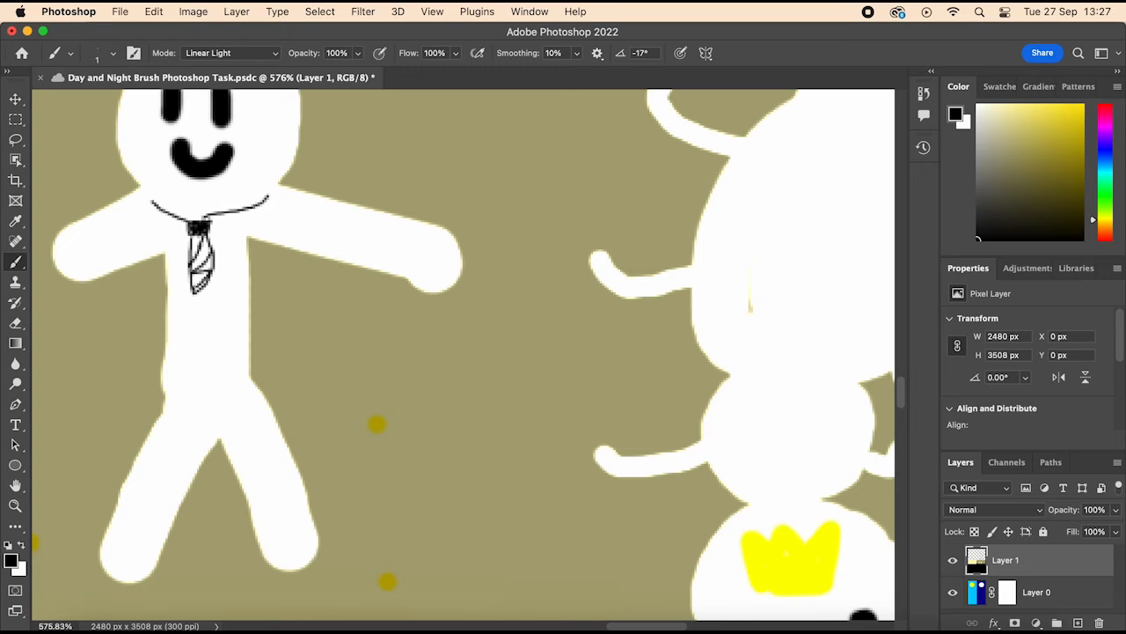
pyautogui.moveTo(151, 196); pyautogui.dragTo(190, 224)
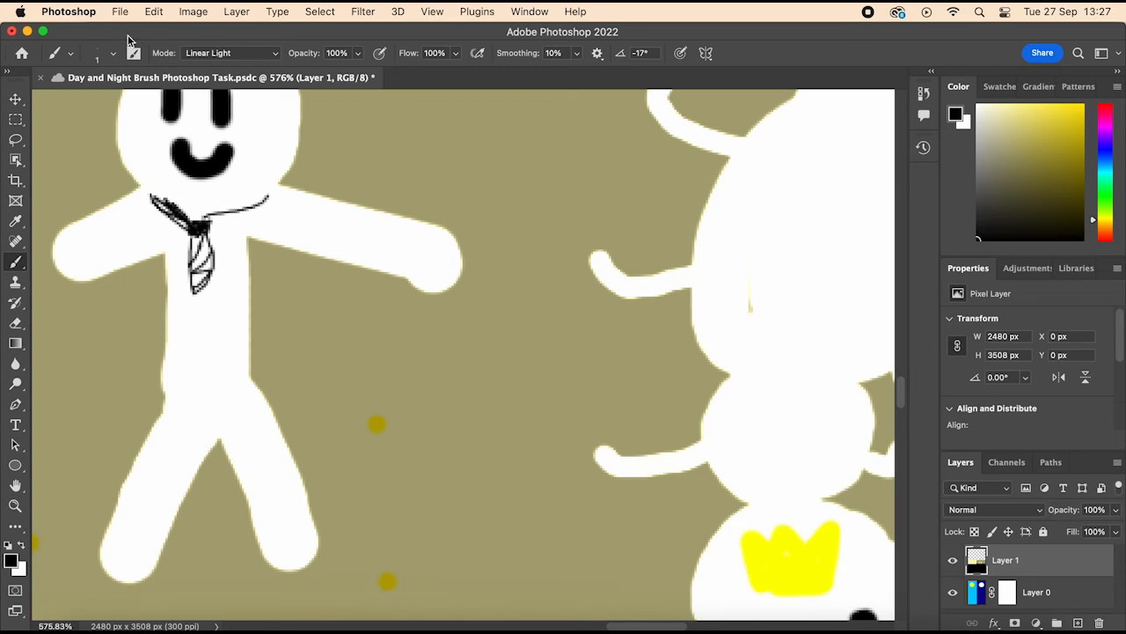
# Step: Set the brush size to 3 px and thicken the stick figure's collar line and tie in black
pyautogui.click(99, 55)
pyautogui.write('3')
pyautogui.press('Return')
pyautogui.moveTo(200, 227)
pyautogui.mouseDown()
pyautogui.moveTo(160, 202)
pyautogui.moveTo(204, 221)
pyautogui.moveTo(278, 185)
pyautogui.moveTo(206, 219)
pyautogui.moveTo(150, 202)
pyautogui.moveTo(139, 186)
pyautogui.mouseUp()
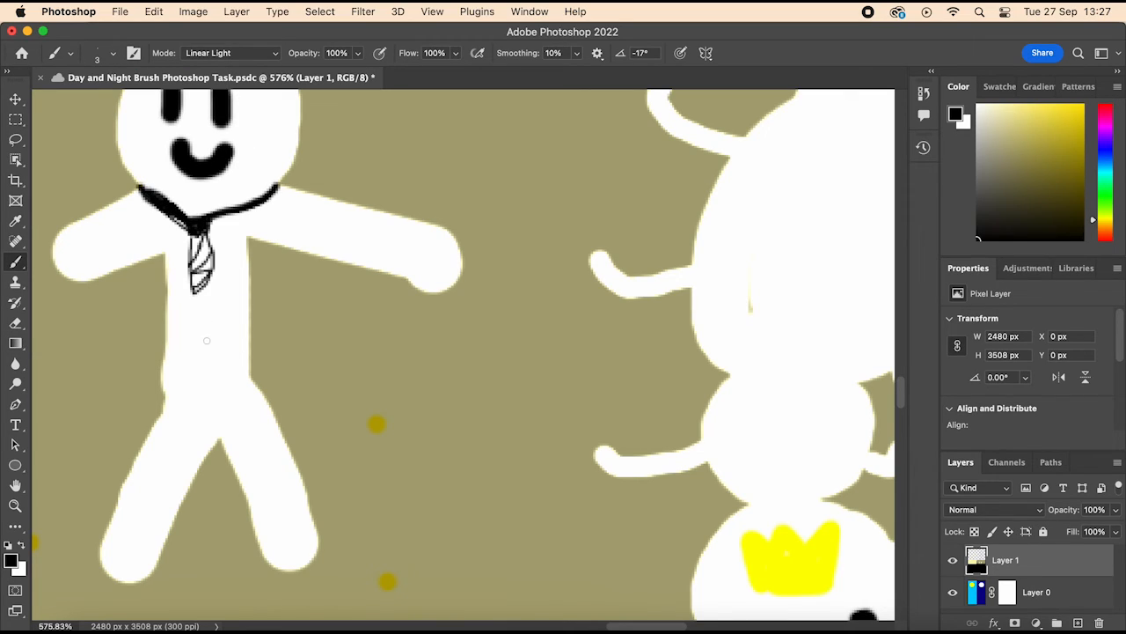
pyautogui.moveTo(202, 234)
pyautogui.mouseDown()
pyautogui.moveTo(194, 253)
pyautogui.moveTo(211, 256)
pyautogui.moveTo(195, 271)
pyautogui.moveTo(211, 264)
pyautogui.moveTo(192, 291)
pyautogui.moveTo(195, 253)
pyautogui.moveTo(176, 216)
pyautogui.moveTo(204, 222)
pyautogui.mouseUp()
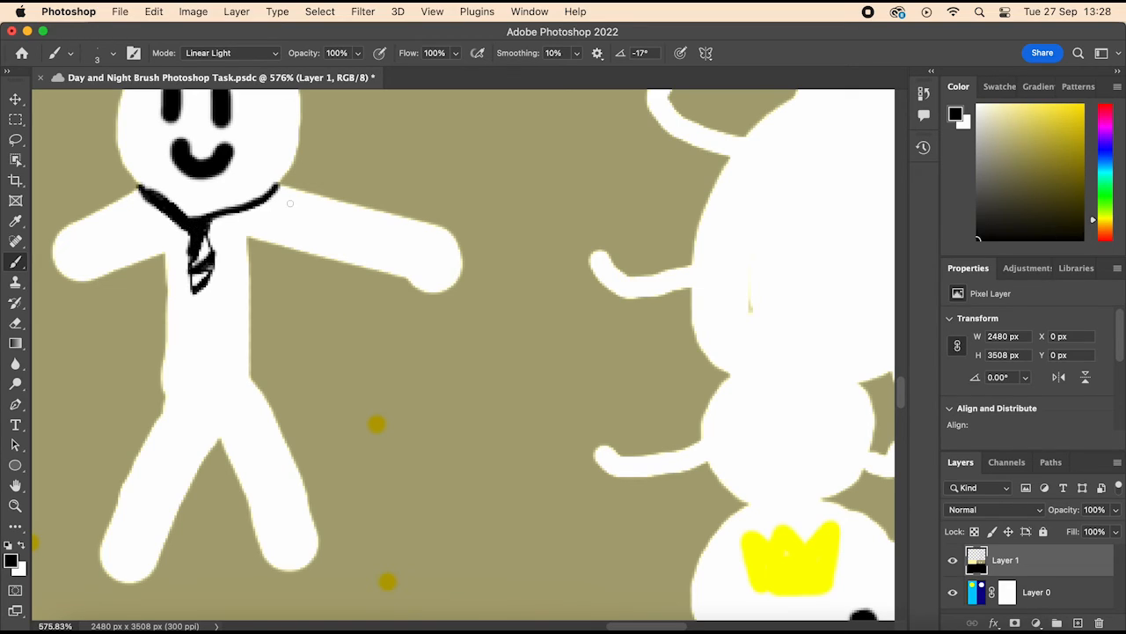
pyautogui.moveTo(280, 183)
pyautogui.mouseDown()
pyautogui.moveTo(212, 222)
pyautogui.moveTo(277, 183)
pyautogui.mouseUp()
# Step: Paint over the stick figure's eyes and mouth in white with the brush enlarged to 10 px
pyautogui.scroll(-5, 321, 223)
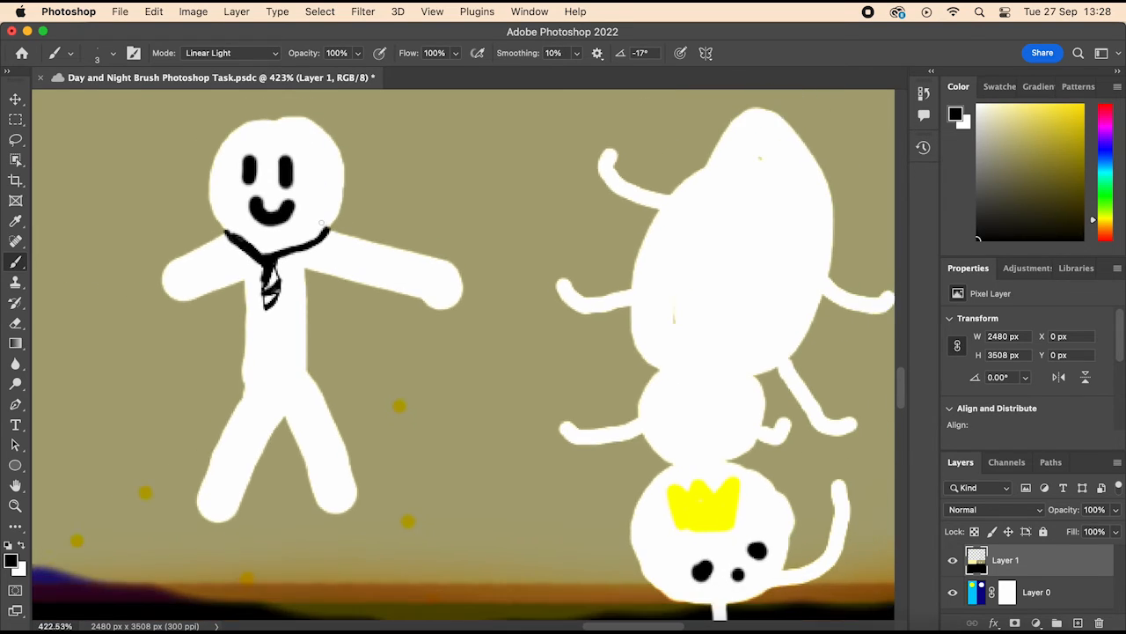
pyautogui.scroll(-3, 463, 365)
pyautogui.scroll(7, 378, 289)
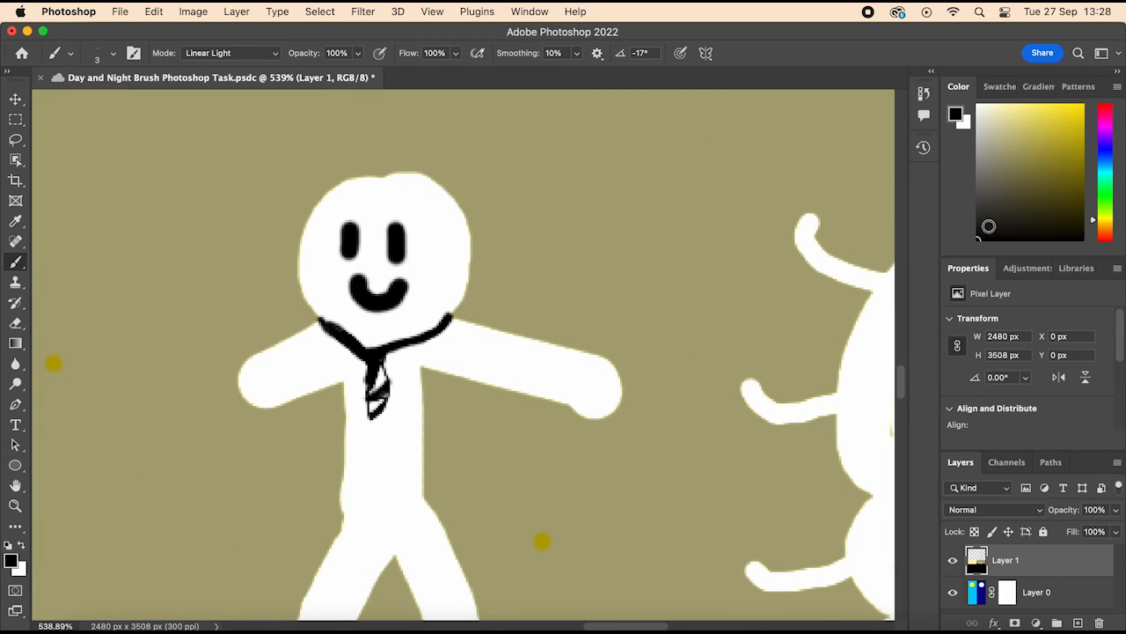
pyautogui.moveTo(988, 226); pyautogui.dragTo(975, 103)
pyautogui.press(']')
pyautogui.press(']')
pyautogui.press(']')
pyautogui.press(']')
pyautogui.press(']')
pyautogui.press(']')
pyautogui.press(']')
pyautogui.moveTo(392, 236)
pyautogui.mouseDown()
pyautogui.moveTo(388, 294)
pyautogui.moveTo(358, 277)
pyautogui.moveTo(408, 296)
pyautogui.moveTo(348, 231)
pyautogui.moveTo(395, 269)
pyautogui.mouseUp()
# Step: Set the brush size to 1 px and the foreground colour to black for detail work on the stick figure's blank face
pyautogui.scroll(5, 413, 260)
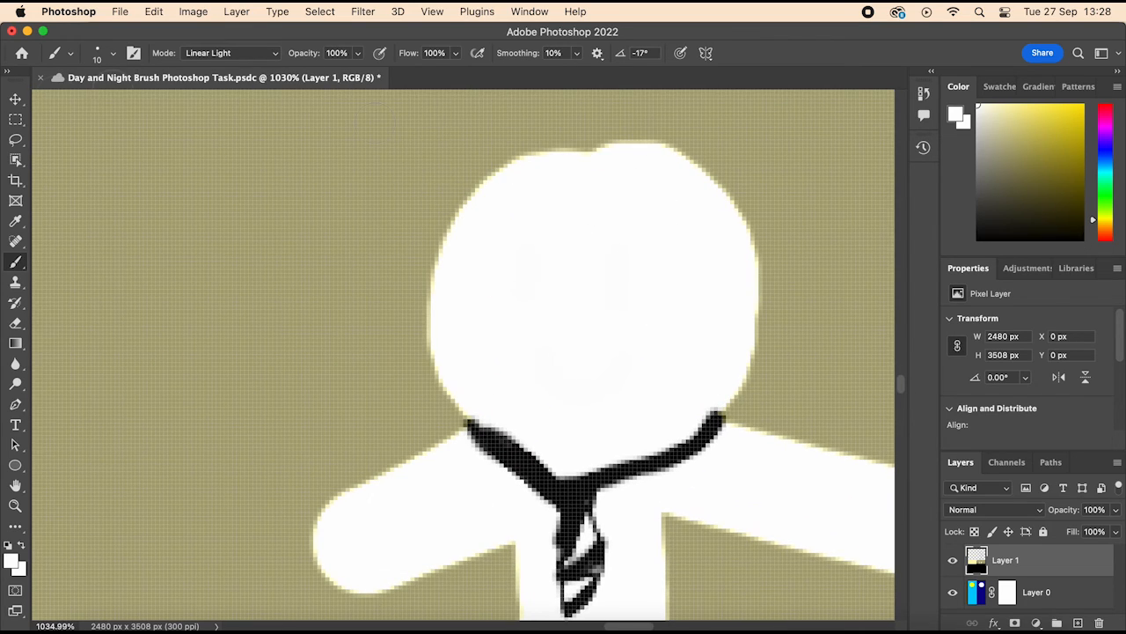
pyautogui.click(112, 53)
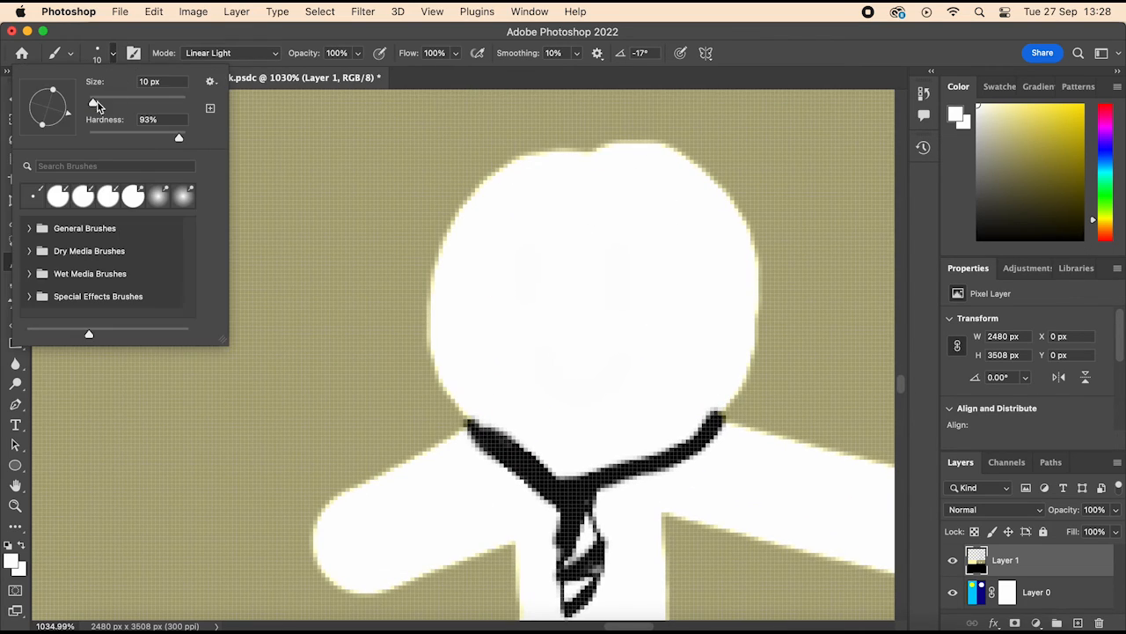
pyautogui.moveTo(98, 102); pyautogui.dragTo(88, 102)
pyautogui.press('Return')
pyautogui.press('x')
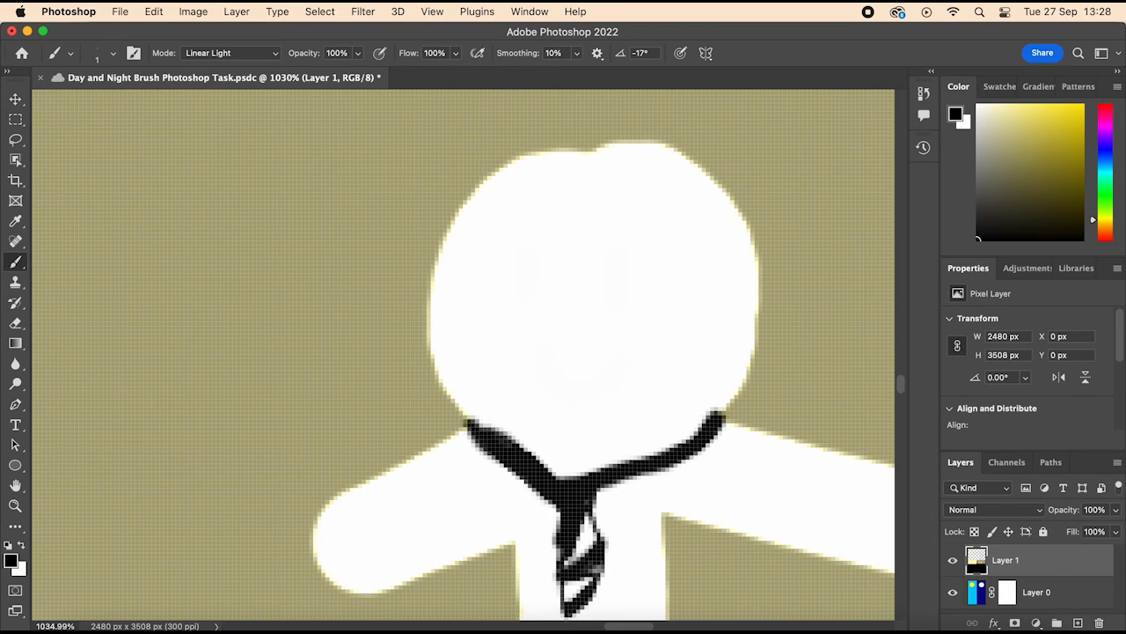